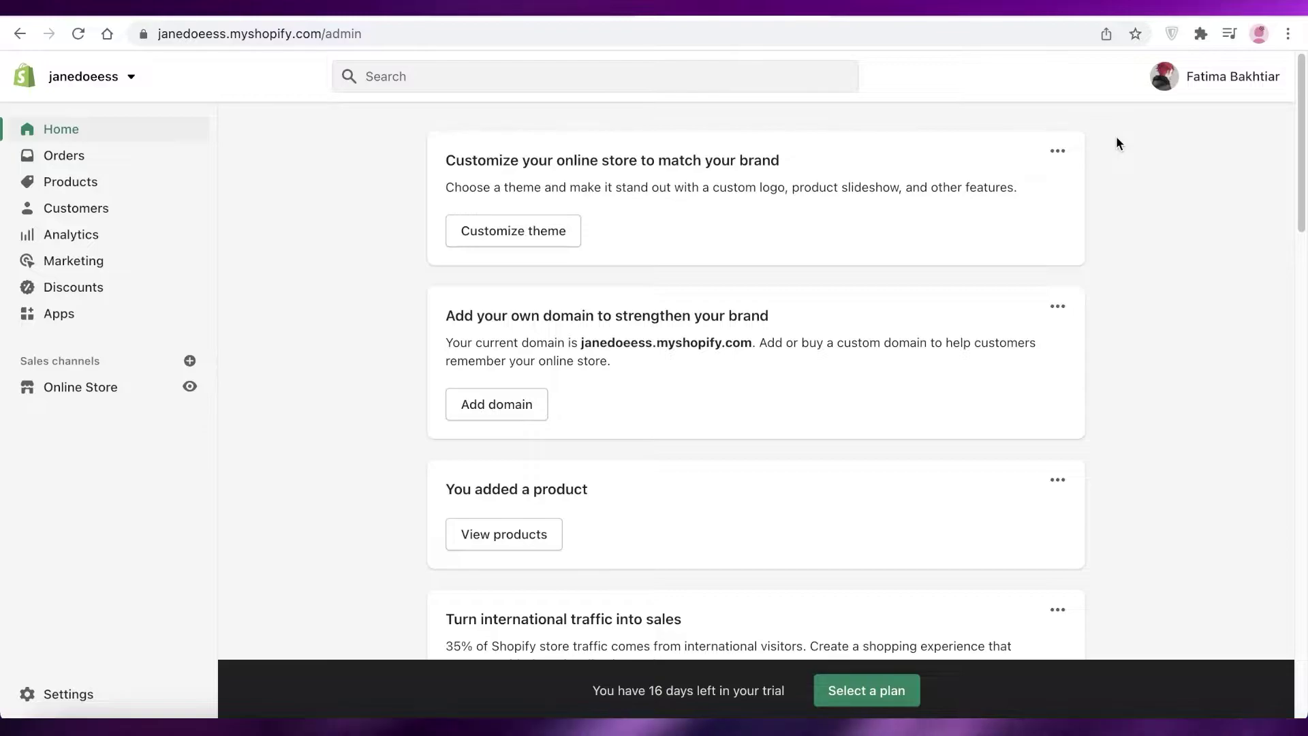
Open the theme management page of the online store from the admin home page
{"action": "scroll", "coordinate": [1116, 143], "scroll_direction": "down", "scroll_amount": 3}
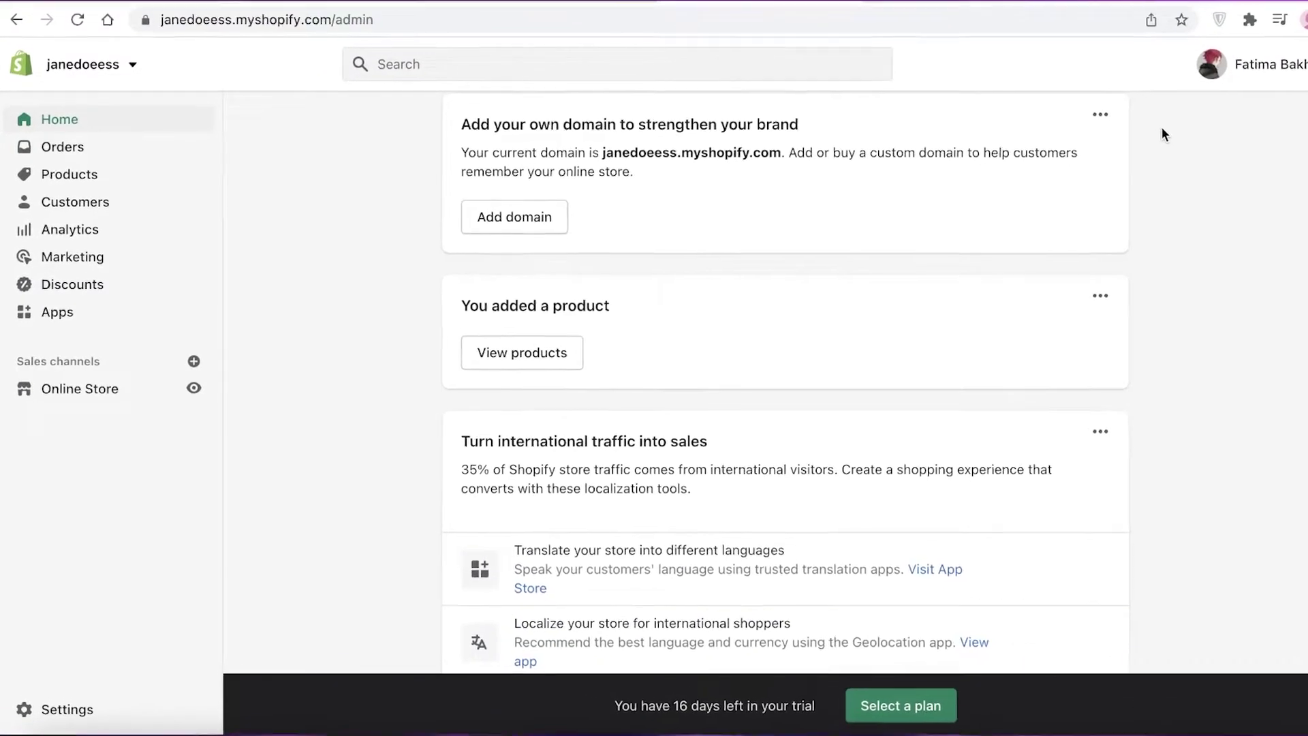
{"action": "scroll", "coordinate": [1161, 125], "scroll_direction": "down", "scroll_amount": 2}
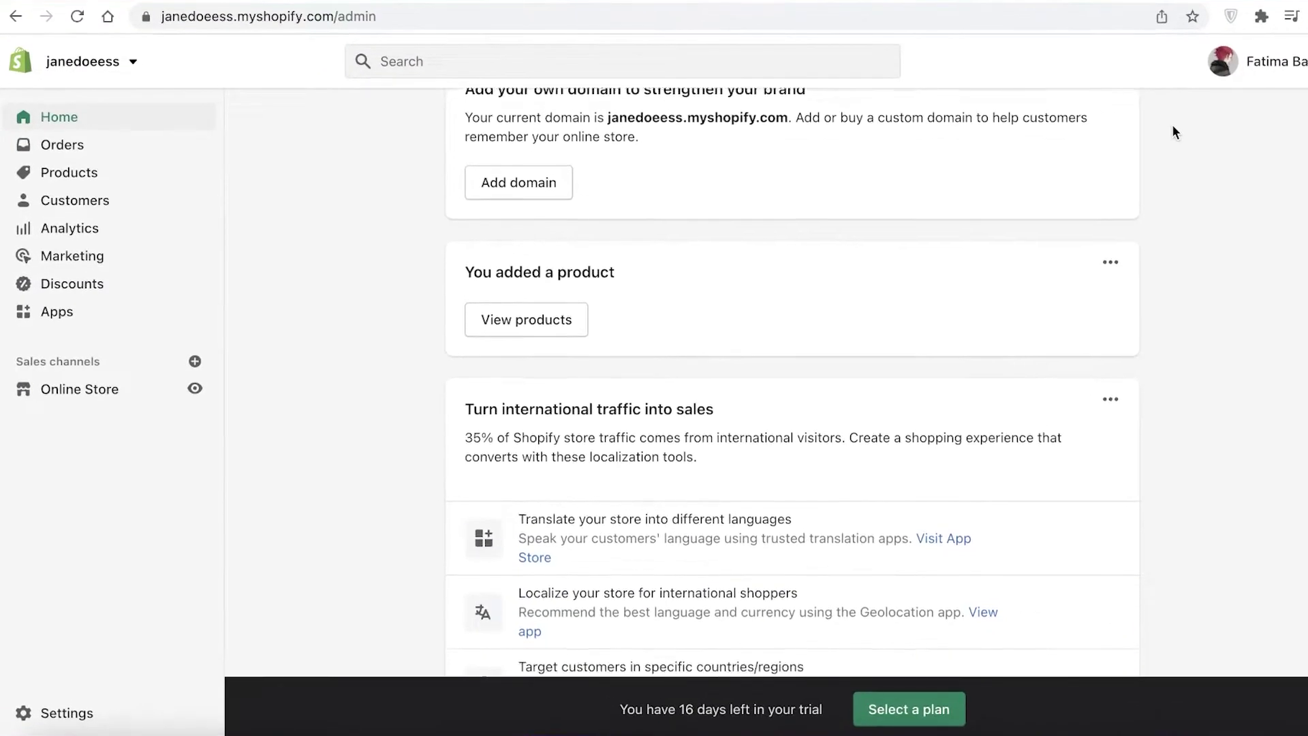
{"action": "scroll", "coordinate": [1172, 127], "scroll_direction": "down", "scroll_amount": 9}
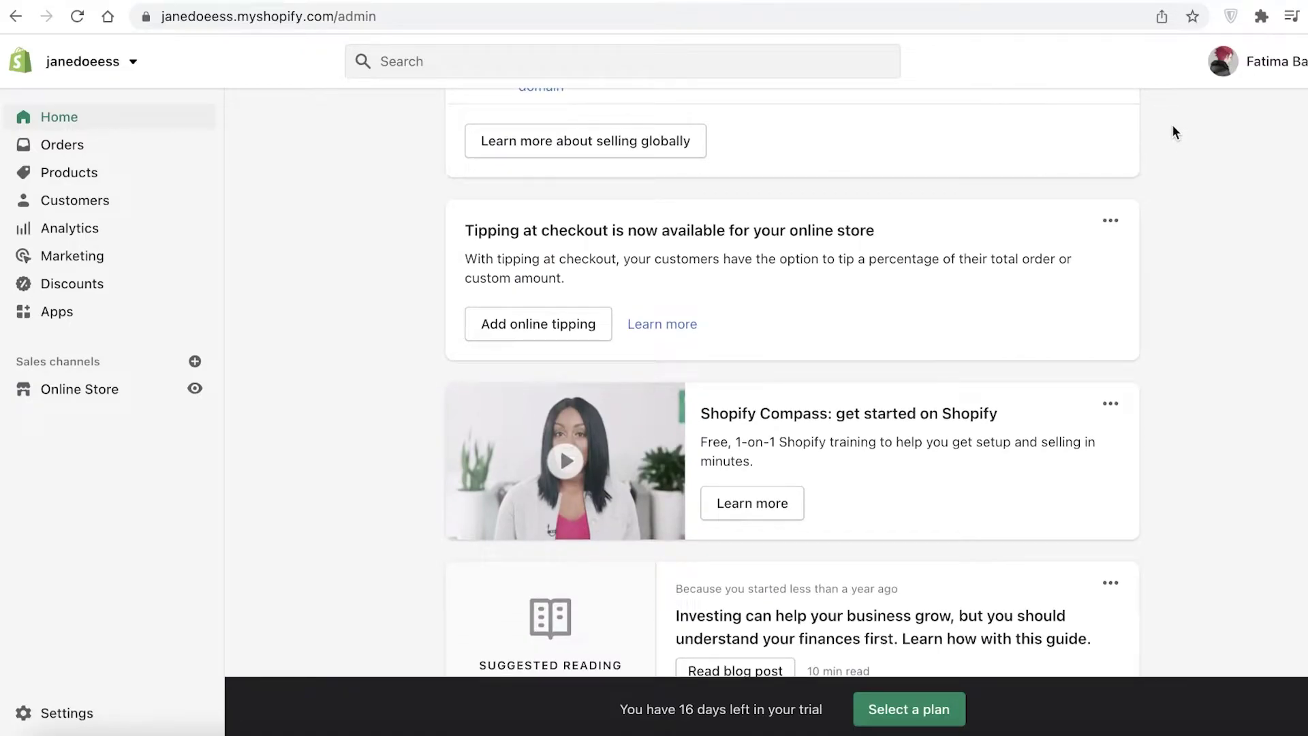
{"action": "left_click", "coordinate": [103, 395]}
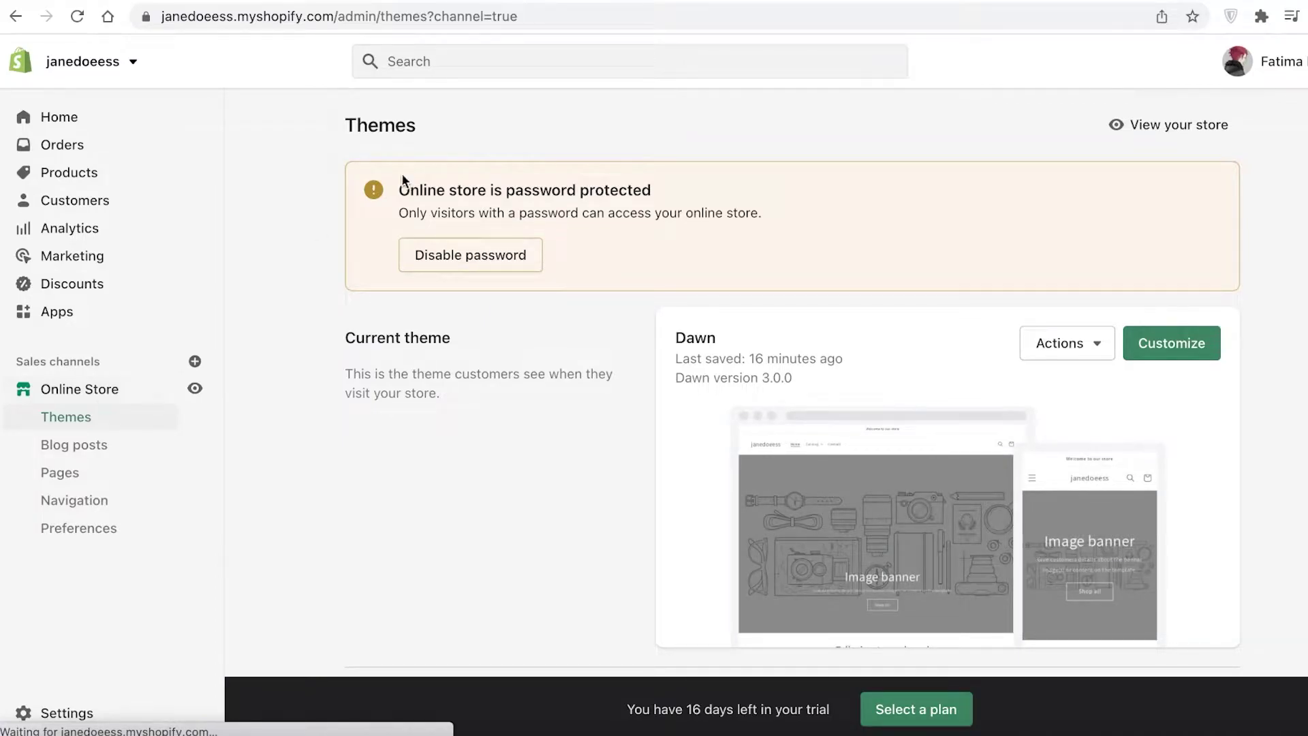
Duplicate the current Dawn theme and locate the copy in the theme library
{"action": "scroll", "coordinate": [940, 246], "scroll_direction": "down", "scroll_amount": 1}
{"action": "scroll", "coordinate": [1021, 239], "scroll_direction": "down", "scroll_amount": 7}
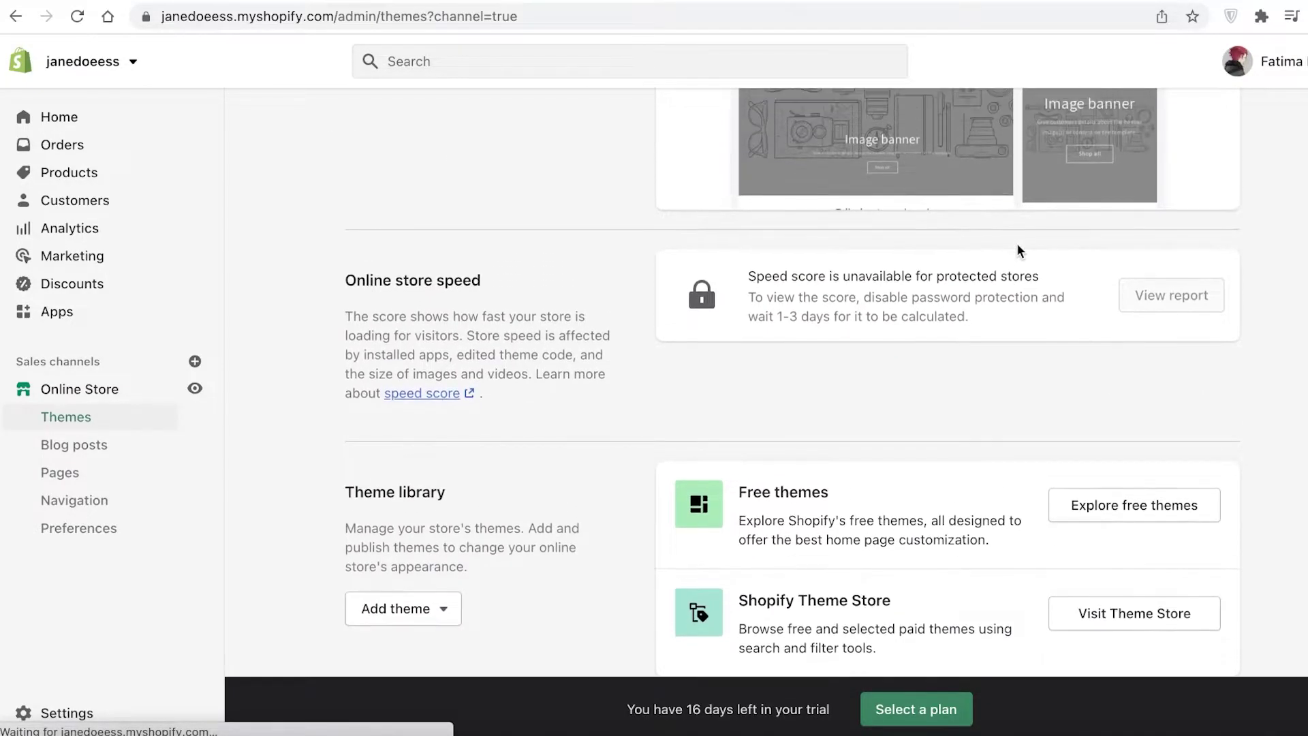
{"action": "scroll", "coordinate": [1017, 245], "scroll_direction": "up", "scroll_amount": 7}
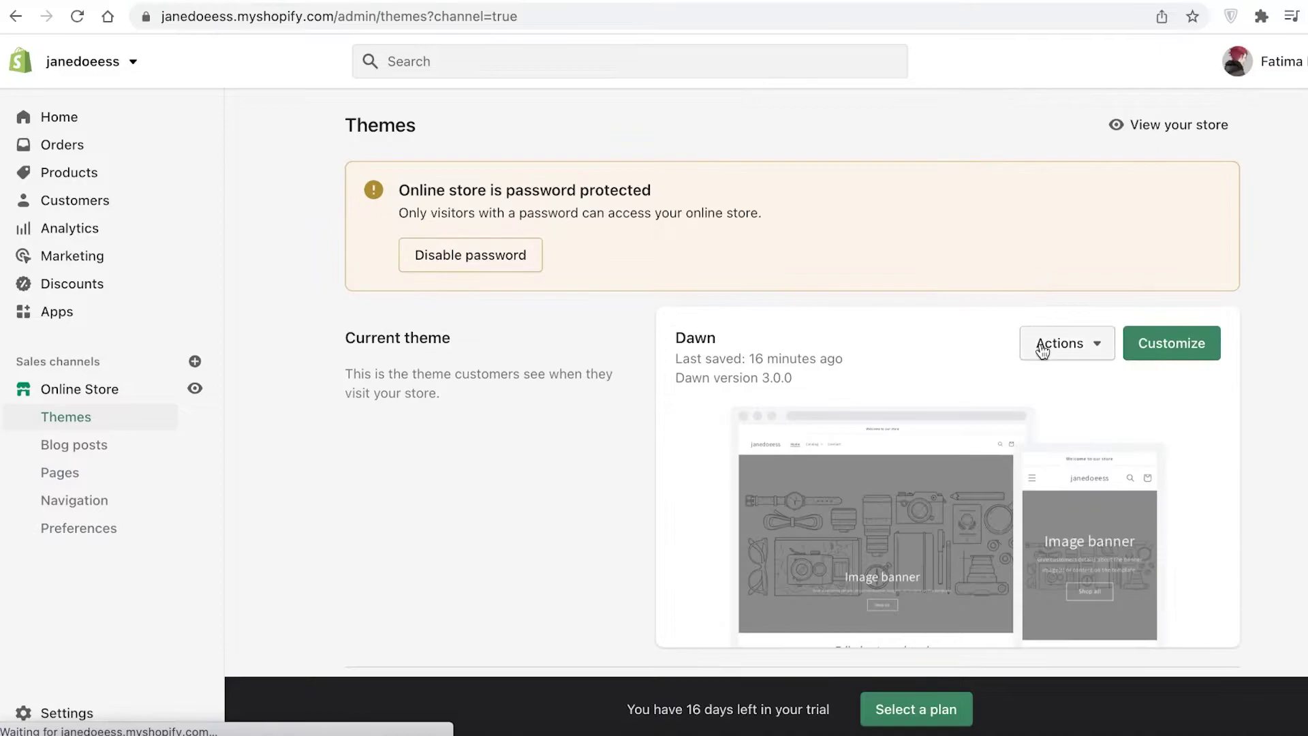
{"action": "left_click", "coordinate": [1042, 345]}
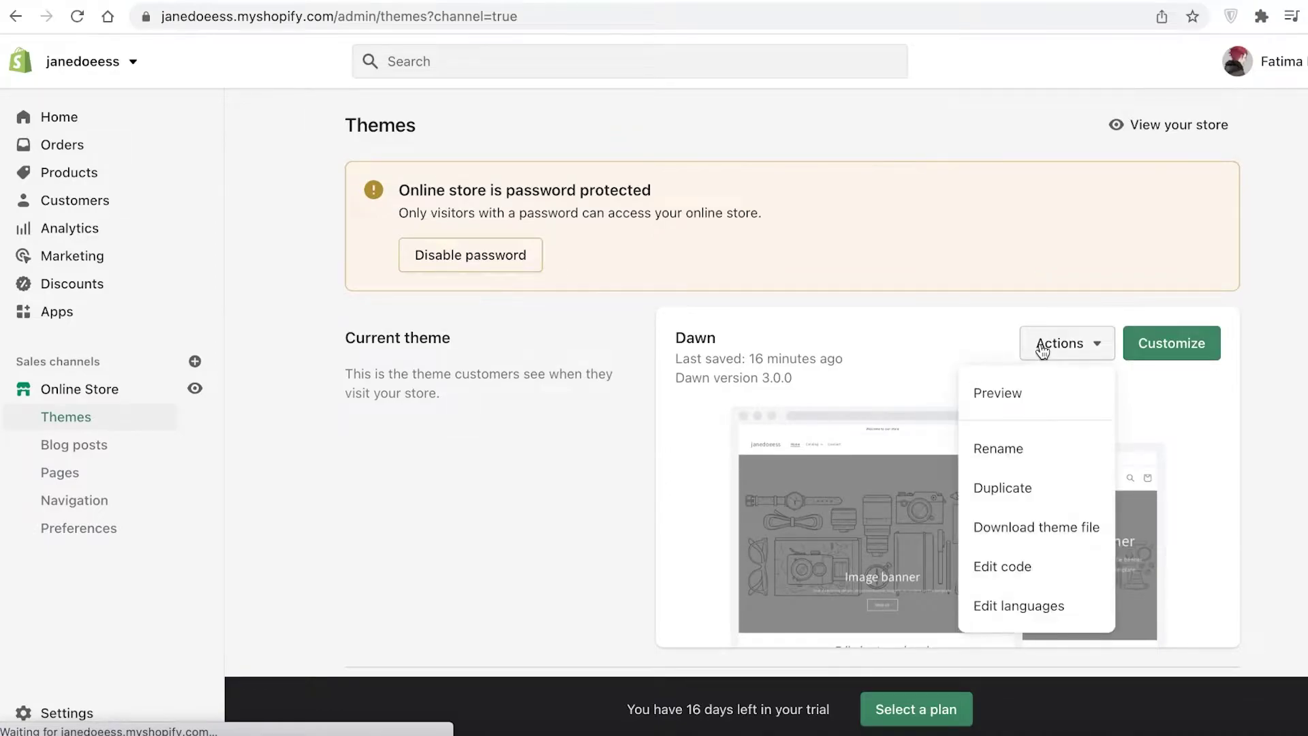
{"action": "left_click", "coordinate": [1029, 490]}
{"action": "scroll", "coordinate": [558, 270], "scroll_direction": "down", "scroll_amount": 6}
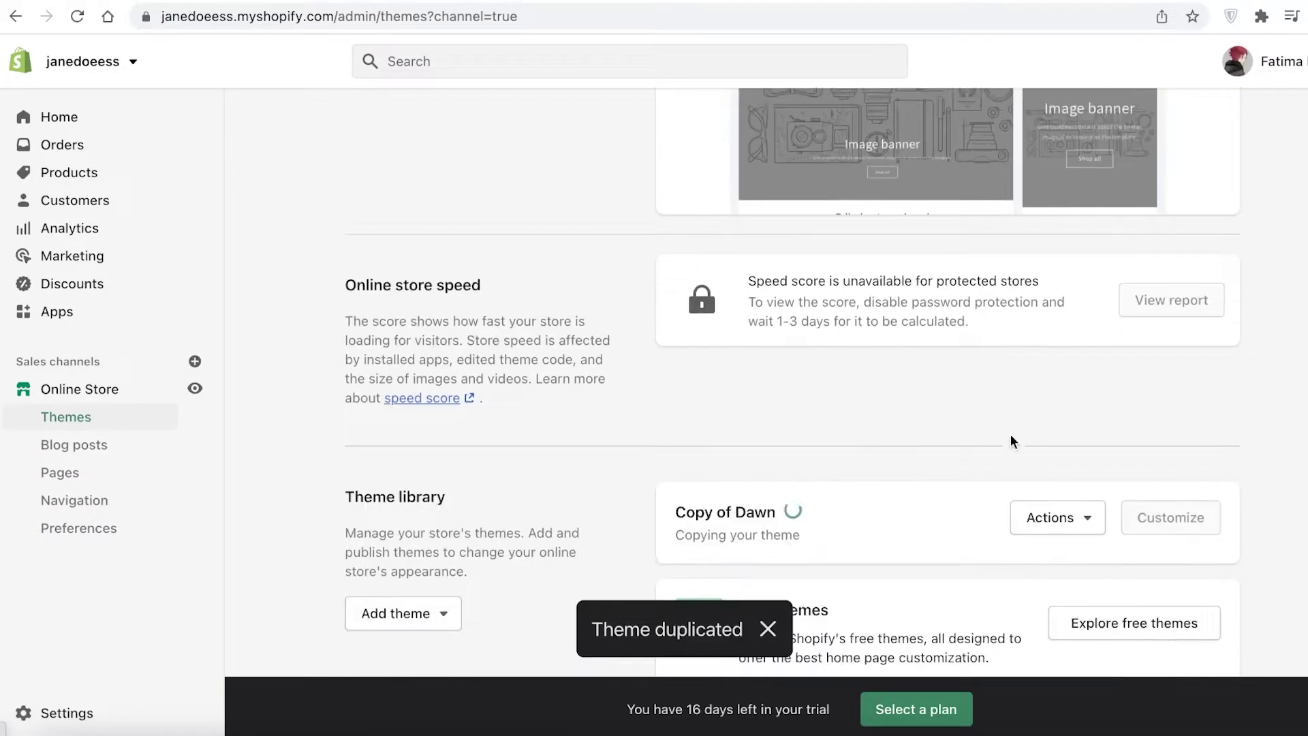
{"action": "scroll", "coordinate": [708, 425], "scroll_direction": "down", "scroll_amount": 1}
{"action": "scroll", "coordinate": [763, 304], "scroll_direction": "up", "scroll_amount": 7}
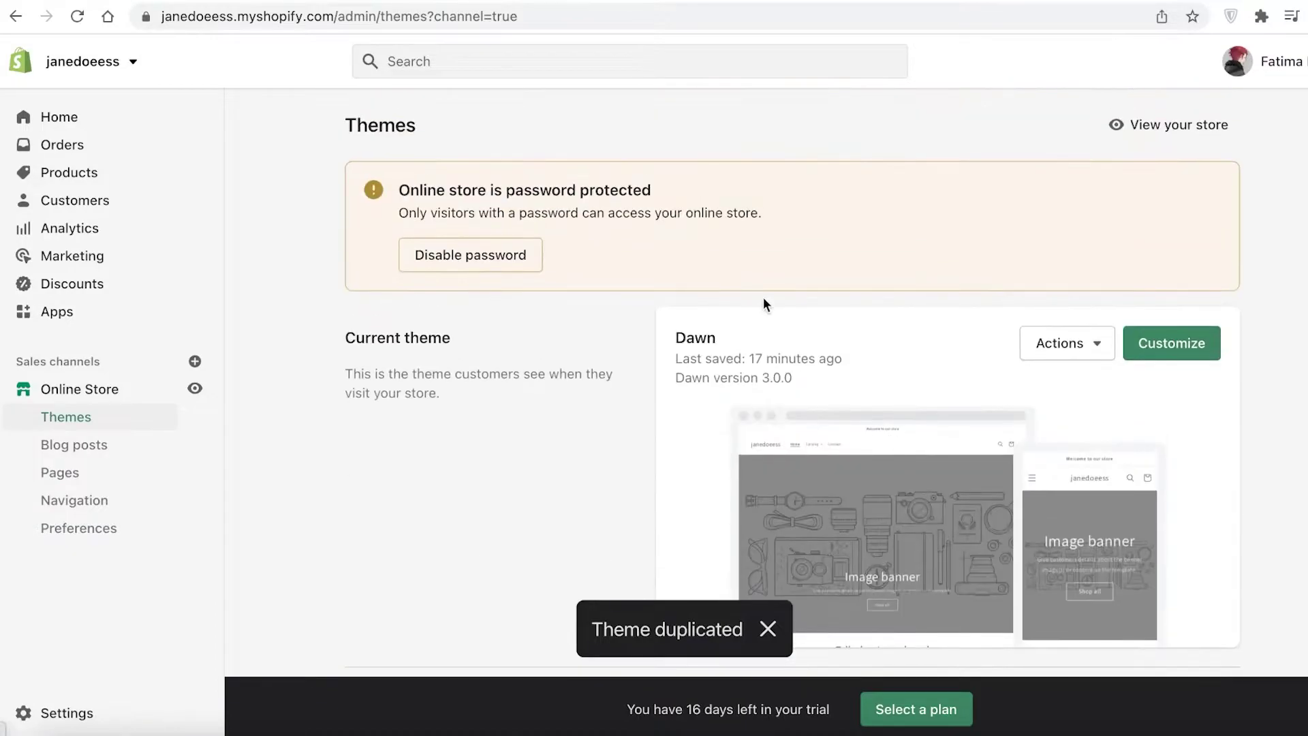
{"action": "scroll", "coordinate": [1186, 487], "scroll_direction": "down", "scroll_amount": 8}
{"action": "scroll", "coordinate": [1186, 488], "scroll_direction": "up", "scroll_amount": 3}
{"action": "scroll", "coordinate": [1141, 287], "scroll_direction": "down", "scroll_amount": 1}
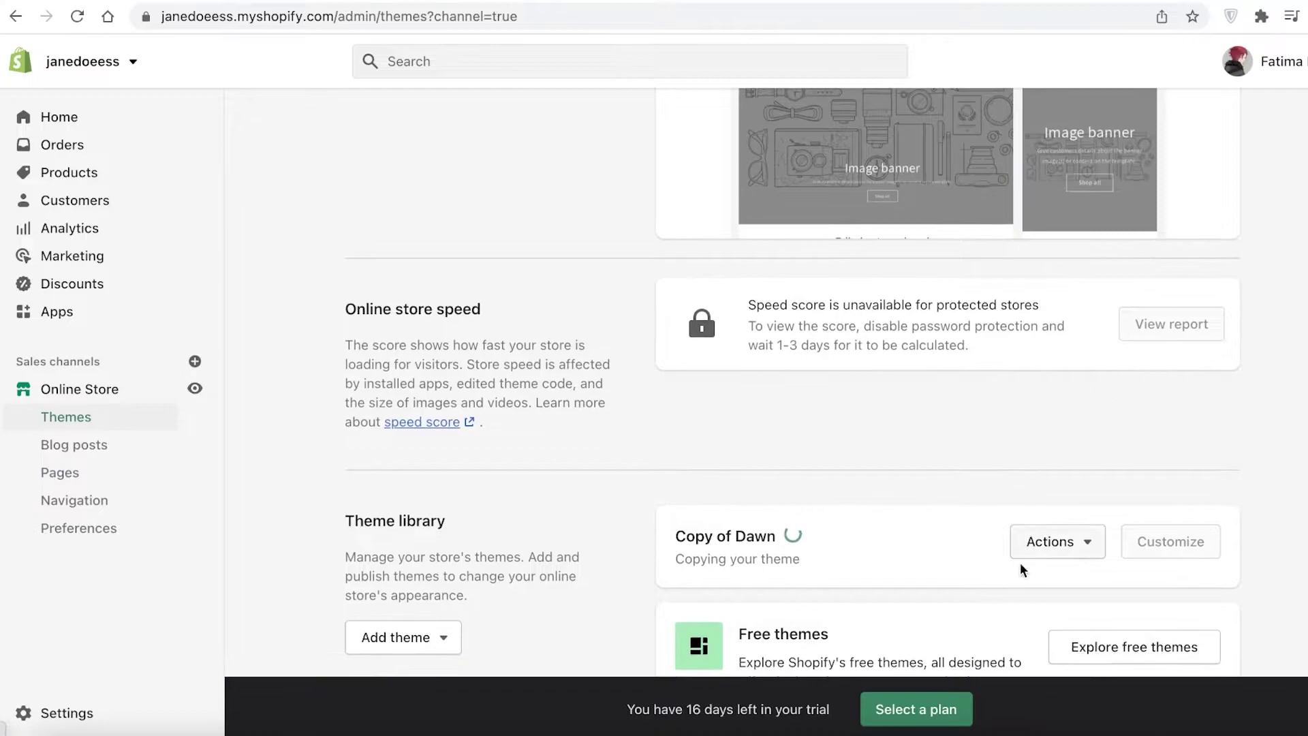
Open the code editor for the current Dawn theme and close the theme.liquid file
{"action": "left_click", "coordinate": [1029, 549]}
{"action": "scroll", "coordinate": [1166, 404], "scroll_direction": "up", "scroll_amount": 6}
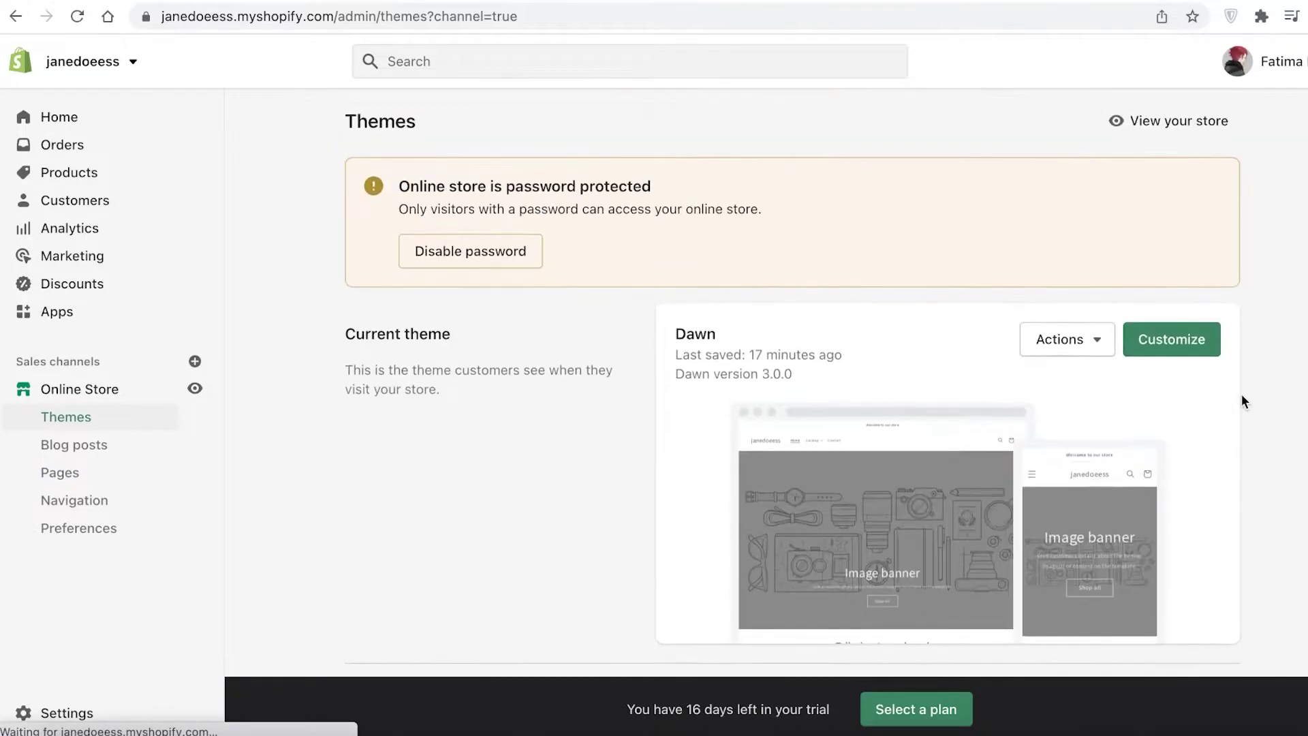
{"action": "left_click", "coordinate": [1067, 344]}
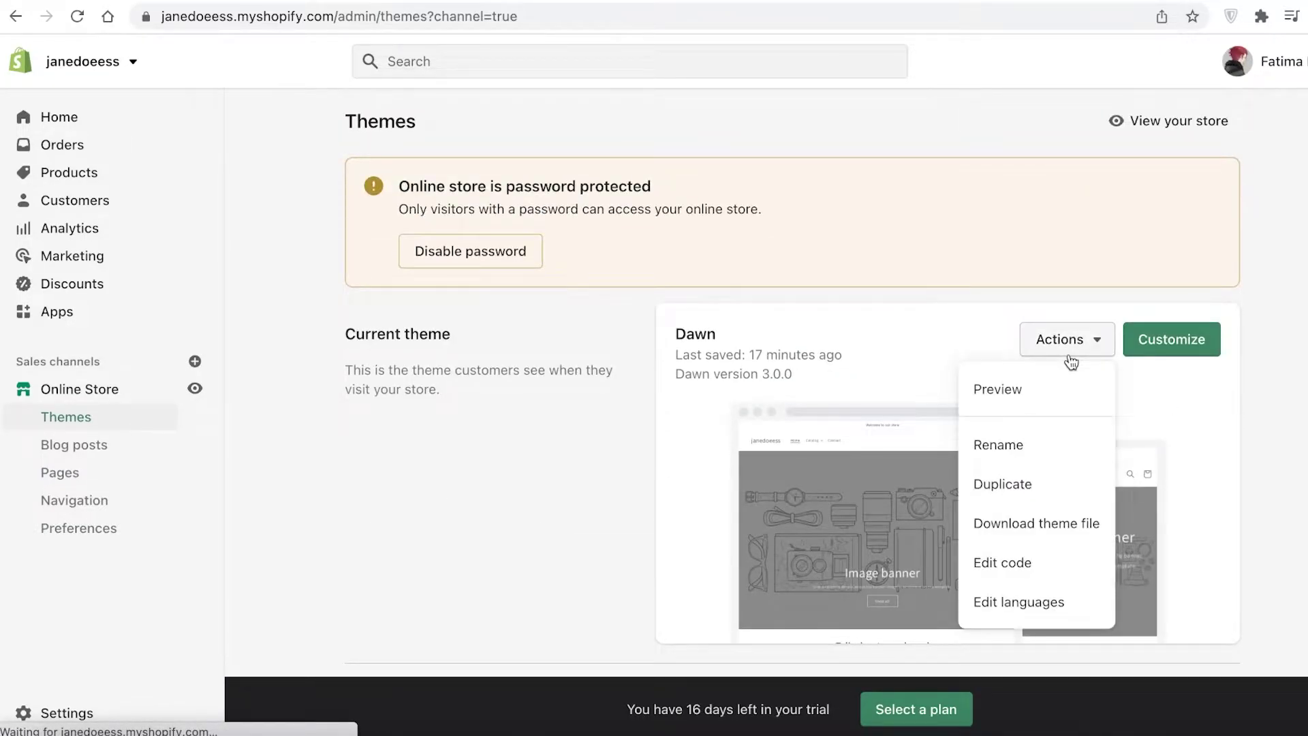
{"action": "left_click", "coordinate": [1040, 561]}
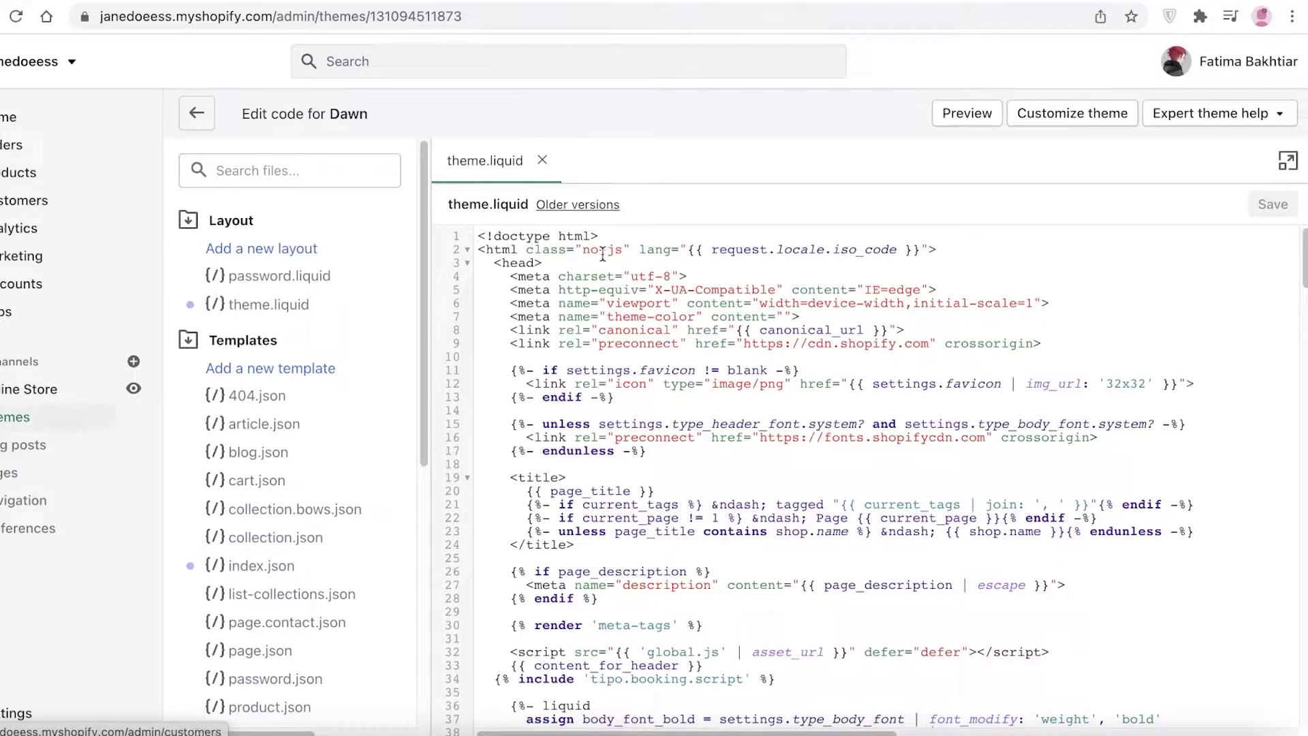
{"action": "left_click", "coordinate": [542, 160]}
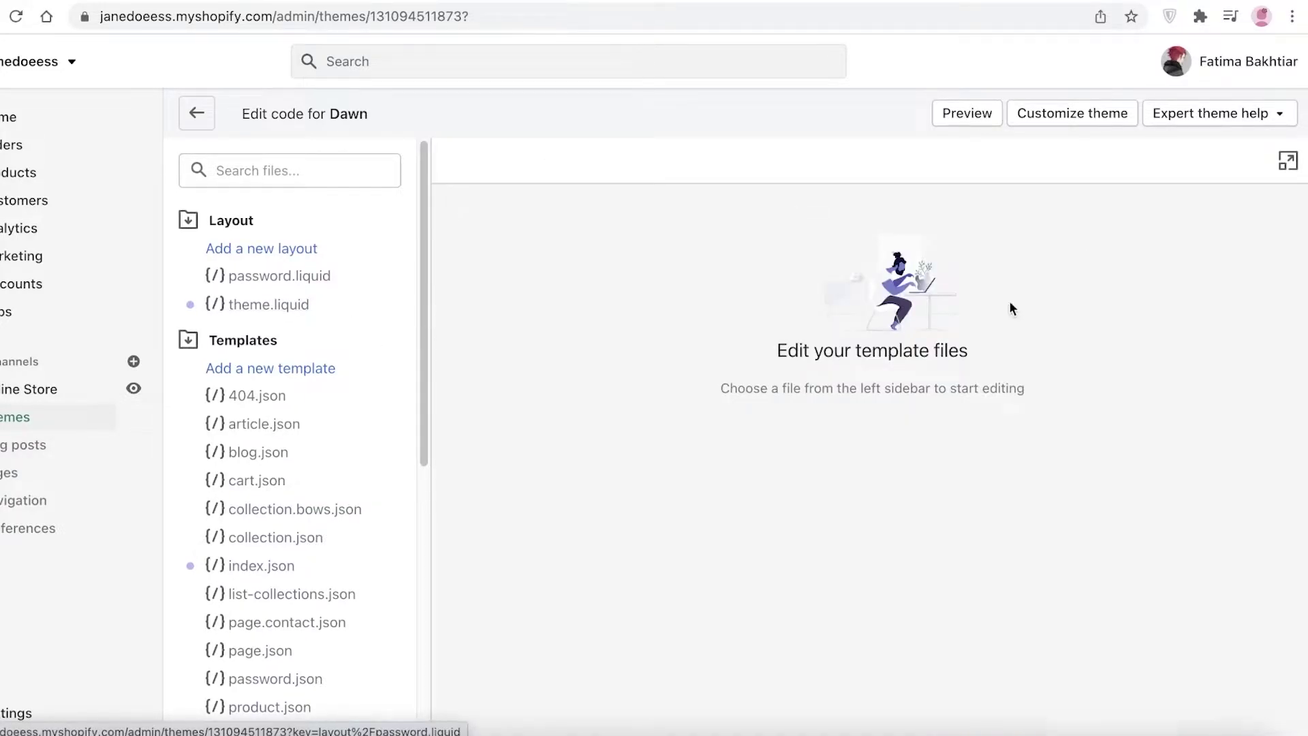
Expand the Sections folder in the theme's file list
{"action": "left_click_drag", "start_coordinate": [417, 198], "coordinate": [370, 475]}
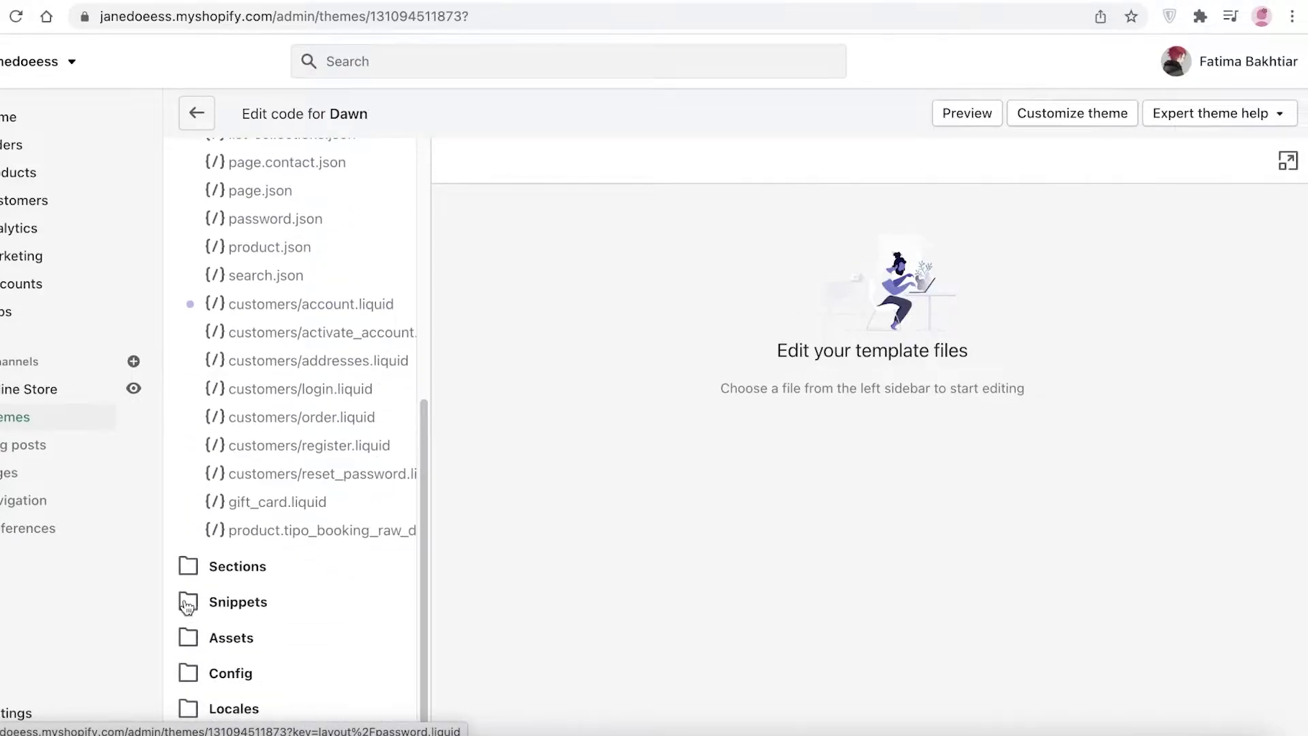
{"action": "left_click", "coordinate": [229, 577]}
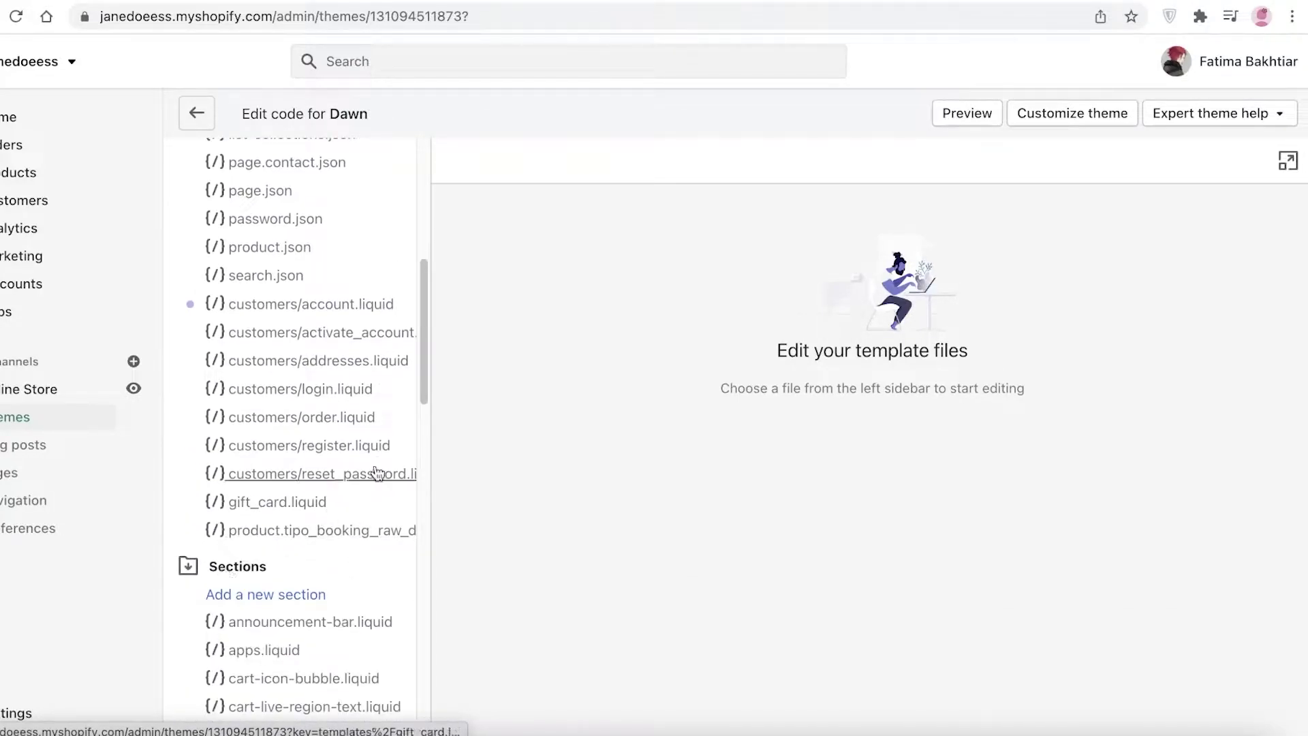
{"action": "scroll", "coordinate": [329, 516], "scroll_direction": "down", "scroll_amount": 7}
{"action": "scroll", "coordinate": [388, 458], "scroll_direction": "up", "scroll_amount": 4}
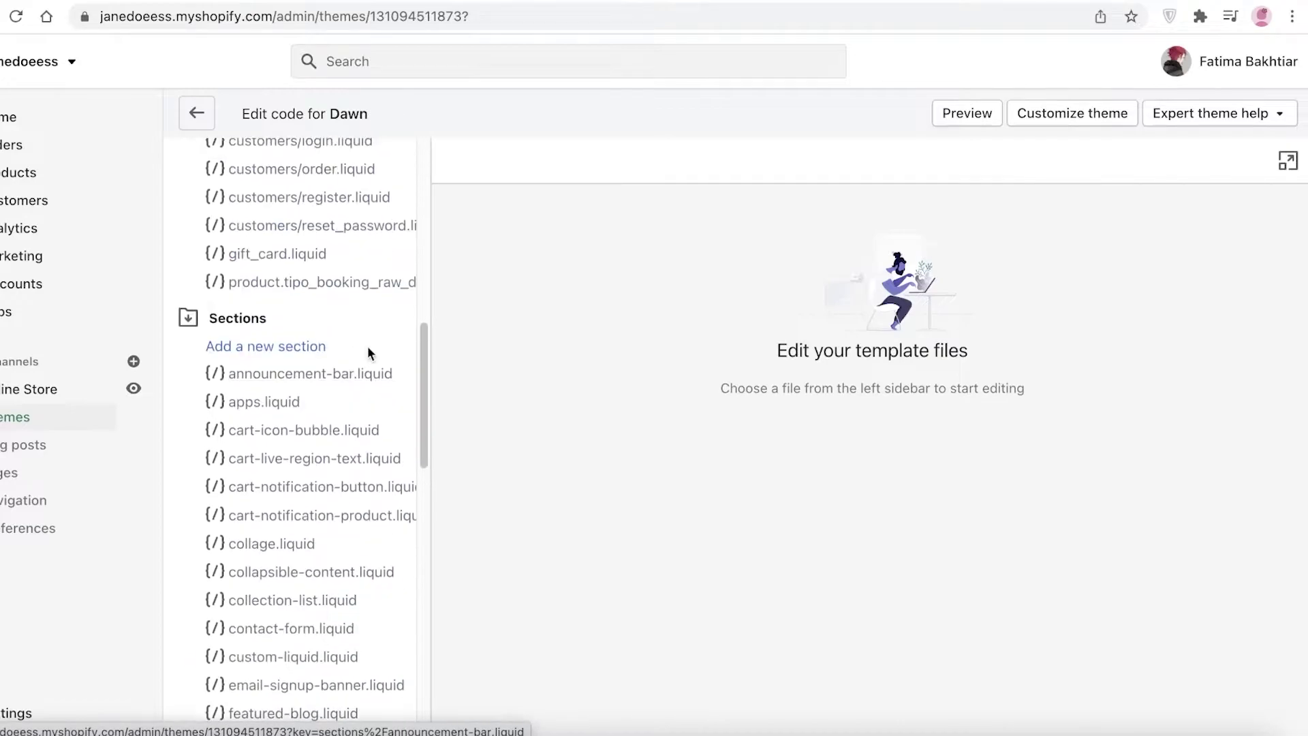
Create a new section named video-backgorund and delete all of its default code
{"action": "left_click", "coordinate": [293, 349]}
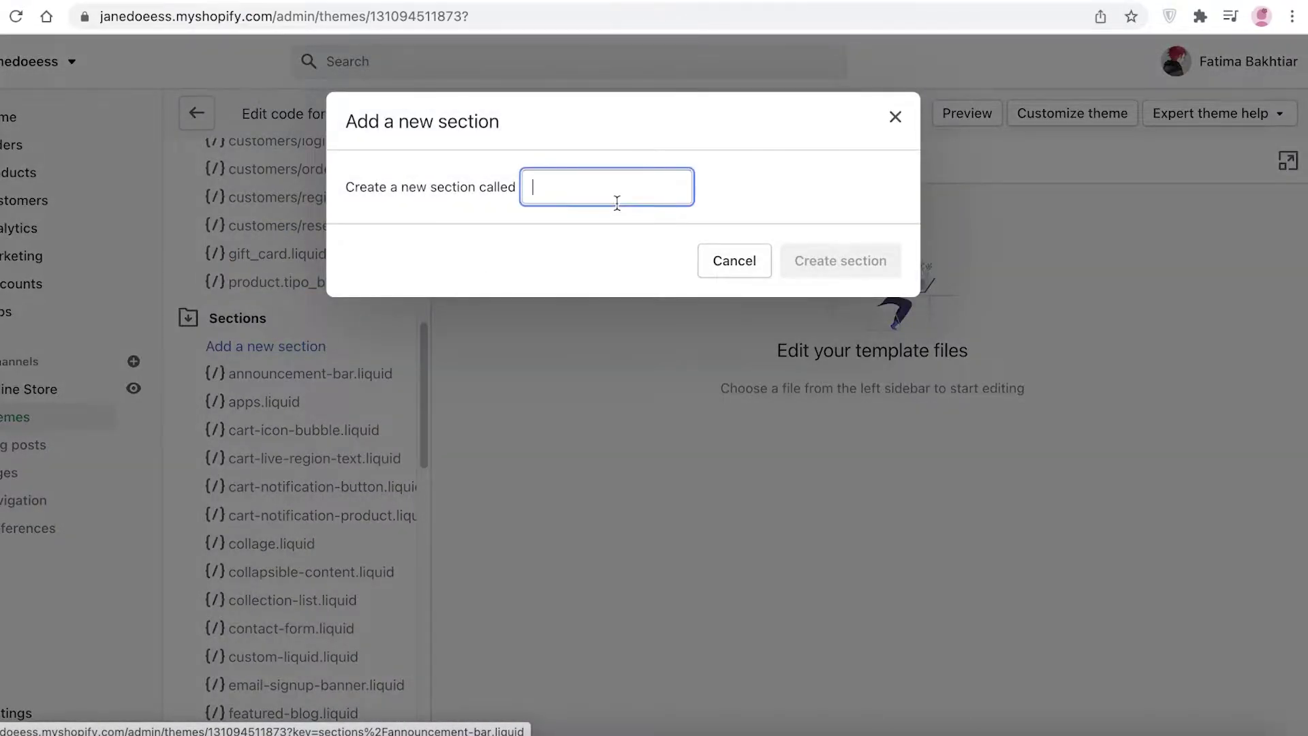
{"action": "type", "text": "VIDE"}
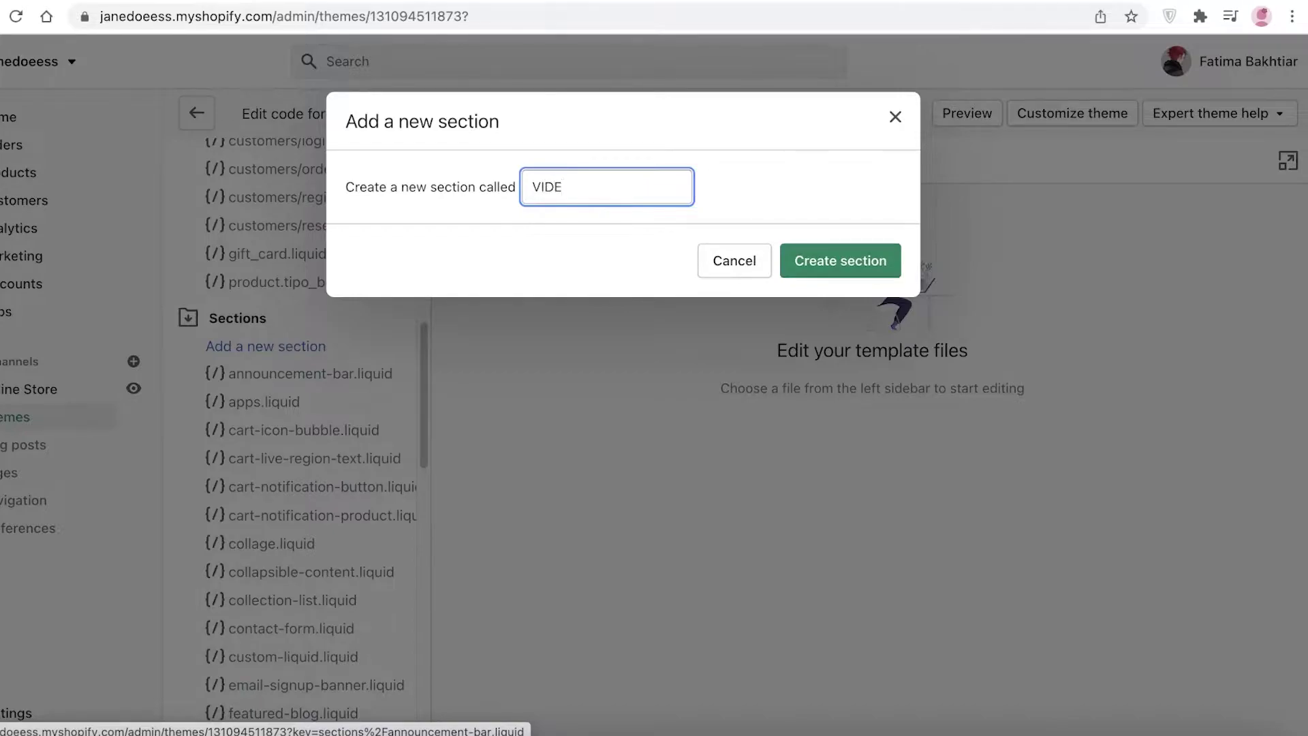
{"action": "key", "text": "BackSpace"}
{"action": "key", "text": "BackSpace"}
{"action": "key", "text": "BackSpace"}
{"action": "key", "text": "BackSpace"}
{"action": "type", "text": "v"}
{"action": "left_click", "coordinate": [827, 267]}
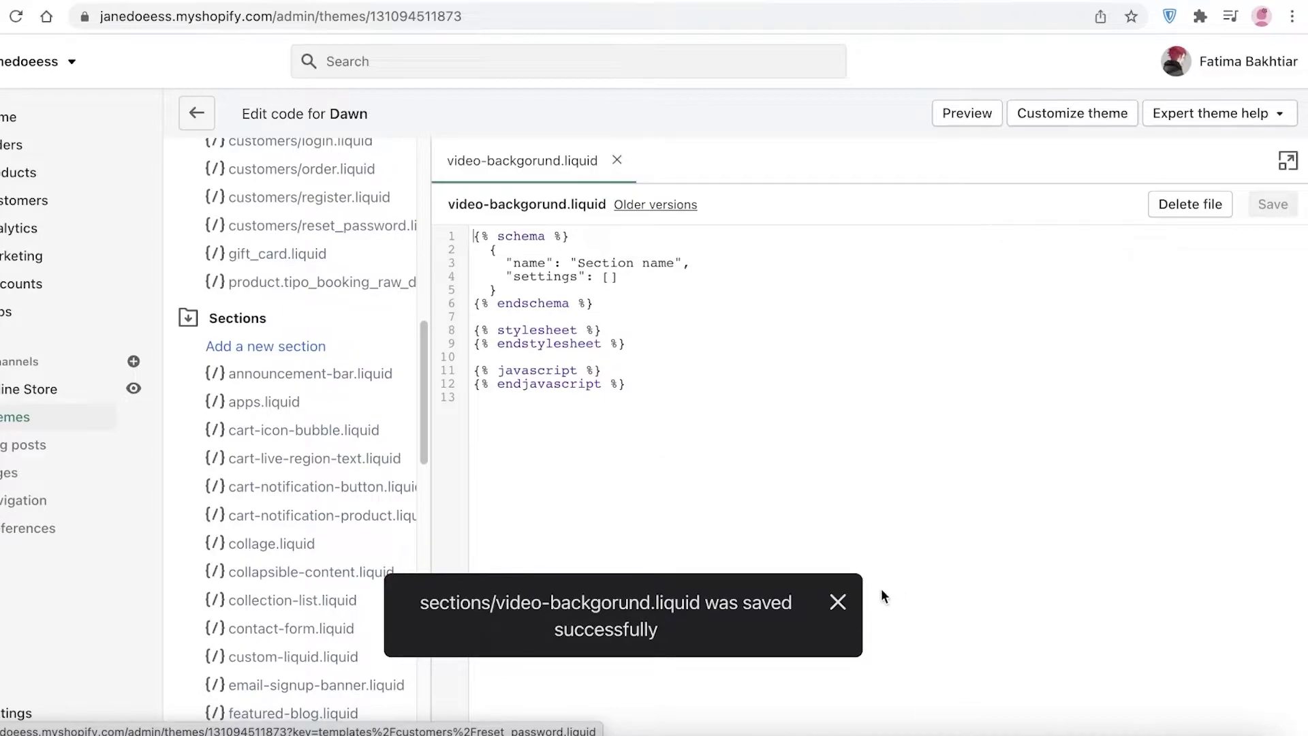
{"action": "left_click_drag", "start_coordinate": [652, 406], "coordinate": [486, 227]}
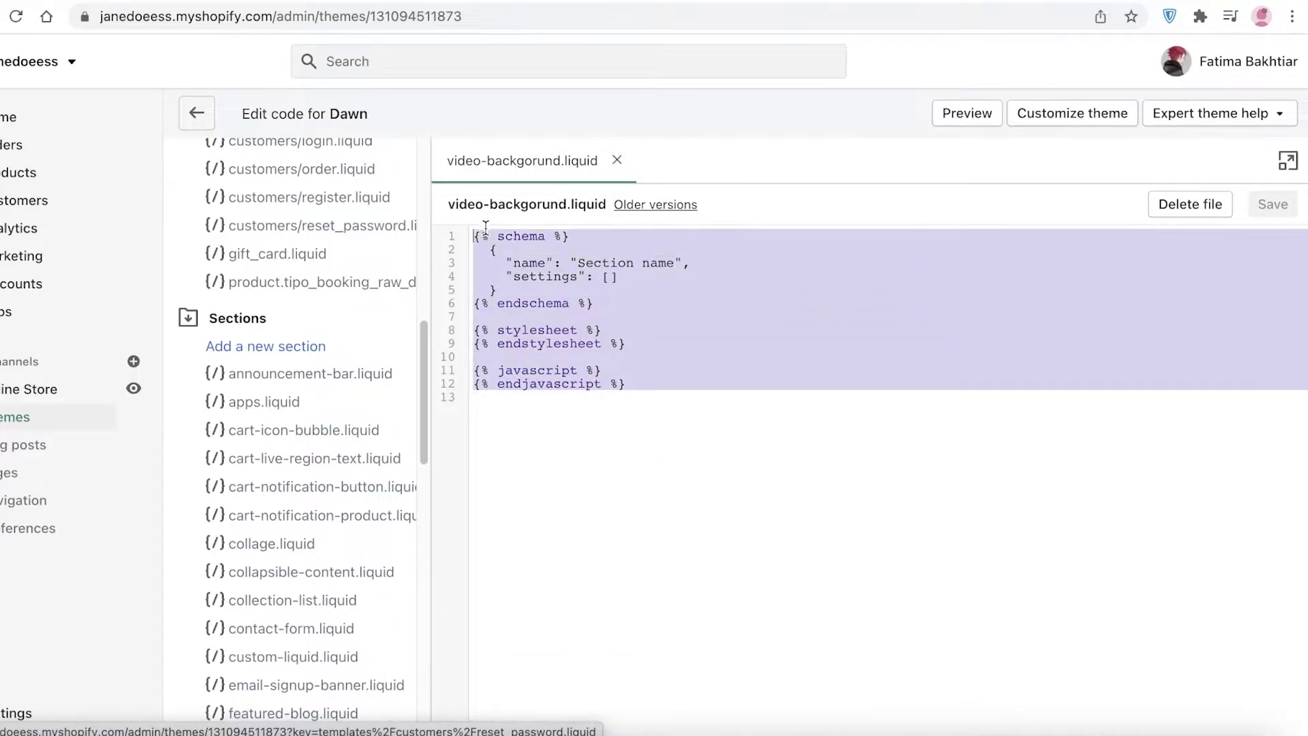
{"action": "key", "text": "BackSpace"}
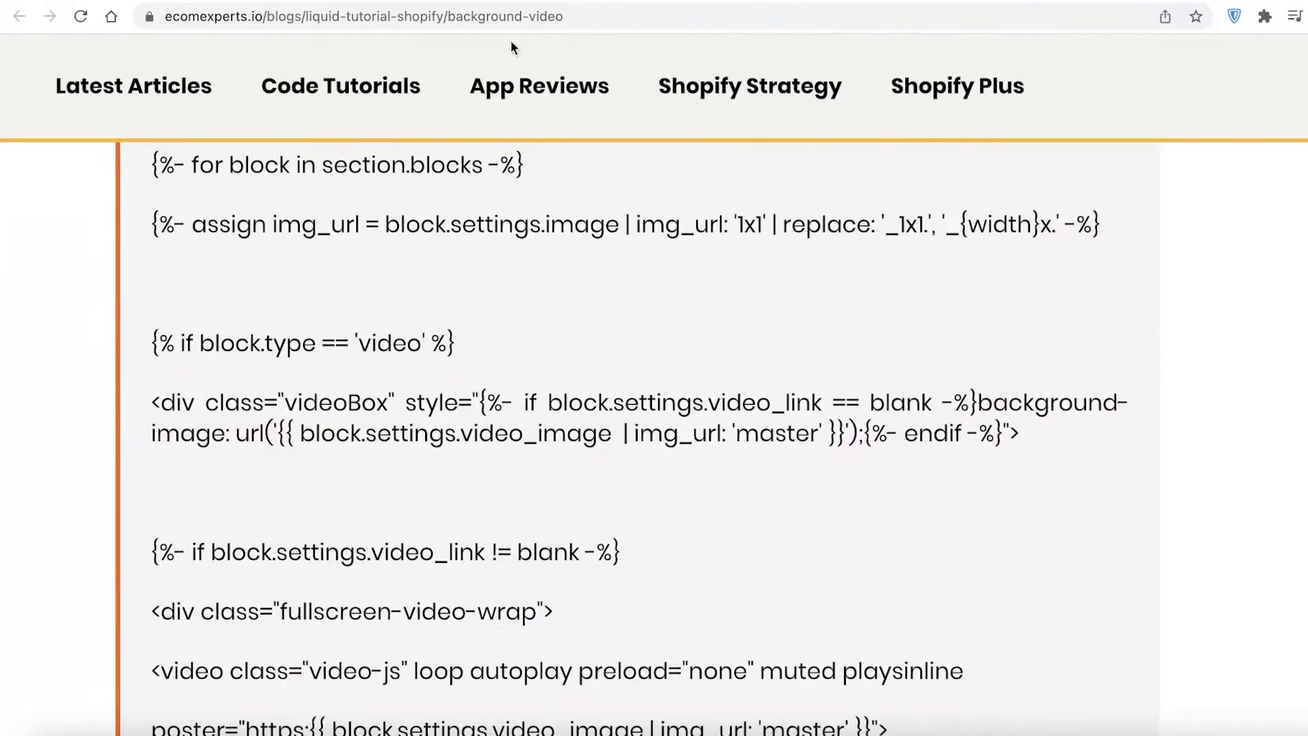
Switch to the ecomexperts.io background-video tutorial and copy the whole section code, from its first line through {% endschema %}
{"action": "scroll", "coordinate": [535, 312], "scroll_direction": "up", "scroll_amount": 3}
{"action": "scroll", "coordinate": [280, 406], "scroll_direction": "down", "scroll_amount": 5}
{"action": "scroll", "coordinate": [276, 401], "scroll_direction": "up", "scroll_amount": 3}
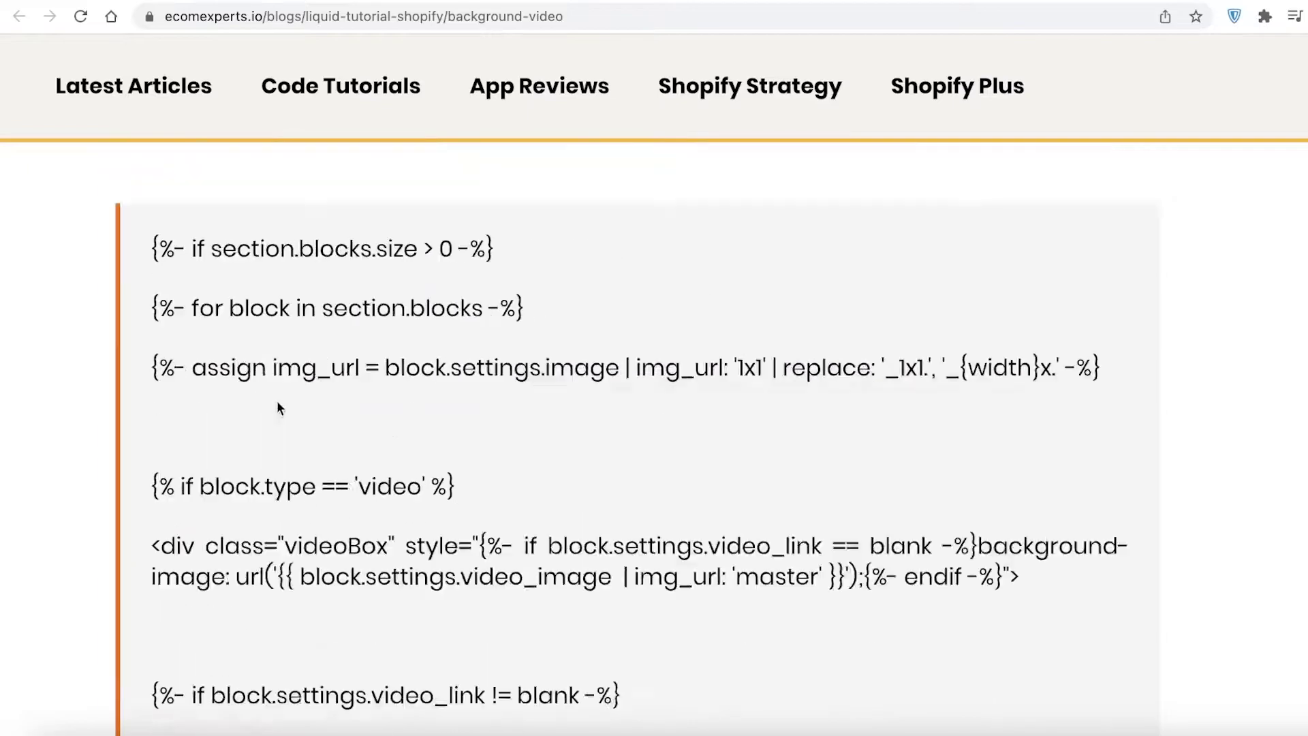
{"action": "scroll", "coordinate": [276, 402], "scroll_direction": "down", "scroll_amount": 10}
{"action": "scroll", "coordinate": [277, 402], "scroll_direction": "up", "scroll_amount": 10}
{"action": "scroll", "coordinate": [279, 402], "scroll_direction": "down", "scroll_amount": 4}
{"action": "scroll", "coordinate": [286, 400], "scroll_direction": "up", "scroll_amount": 10}
{"action": "scroll", "coordinate": [288, 392], "scroll_direction": "down", "scroll_amount": 6}
{"action": "scroll", "coordinate": [288, 391], "scroll_direction": "up", "scroll_amount": 10}
{"action": "scroll", "coordinate": [286, 395], "scroll_direction": "down", "scroll_amount": 4}
{"action": "scroll", "coordinate": [286, 394], "scroll_direction": "up", "scroll_amount": 1}
{"action": "scroll", "coordinate": [442, 293], "scroll_direction": "down", "scroll_amount": 20}
{"action": "left_click_drag", "start_coordinate": [153, 262], "coordinate": [384, 342]}
{"action": "scroll", "coordinate": [502, 300], "scroll_direction": "down", "scroll_amount": 20}
{"action": "scroll", "coordinate": [510, 311], "scroll_direction": "down", "scroll_amount": 20}
{"action": "scroll", "coordinate": [490, 315], "scroll_direction": "down", "scroll_amount": 10}
{"action": "scroll", "coordinate": [490, 309], "scroll_direction": "down", "scroll_amount": 15}
{"action": "scroll", "coordinate": [481, 324], "scroll_direction": "up", "scroll_amount": 15}
{"action": "scroll", "coordinate": [384, 342], "scroll_direction": "up", "scroll_amount": 1}
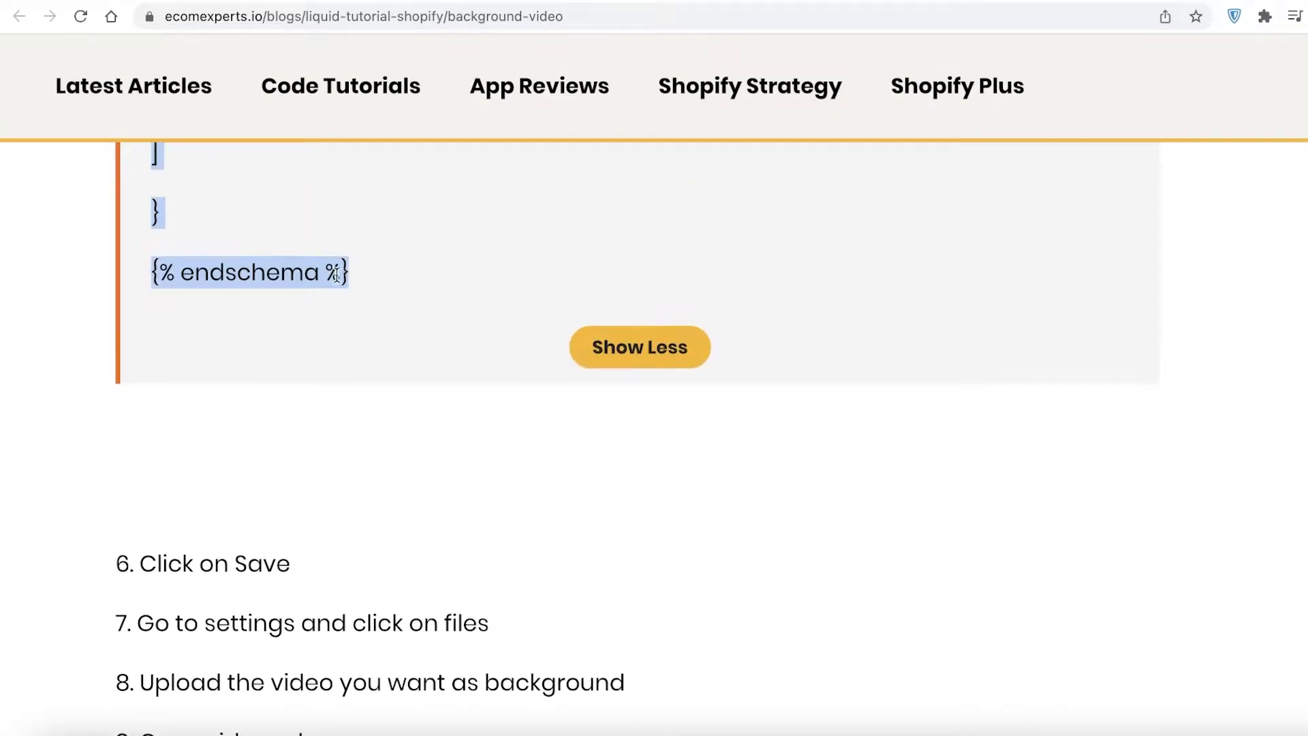
{"action": "right_click", "coordinate": [336, 275]}
{"action": "left_click", "coordinate": [359, 316]}
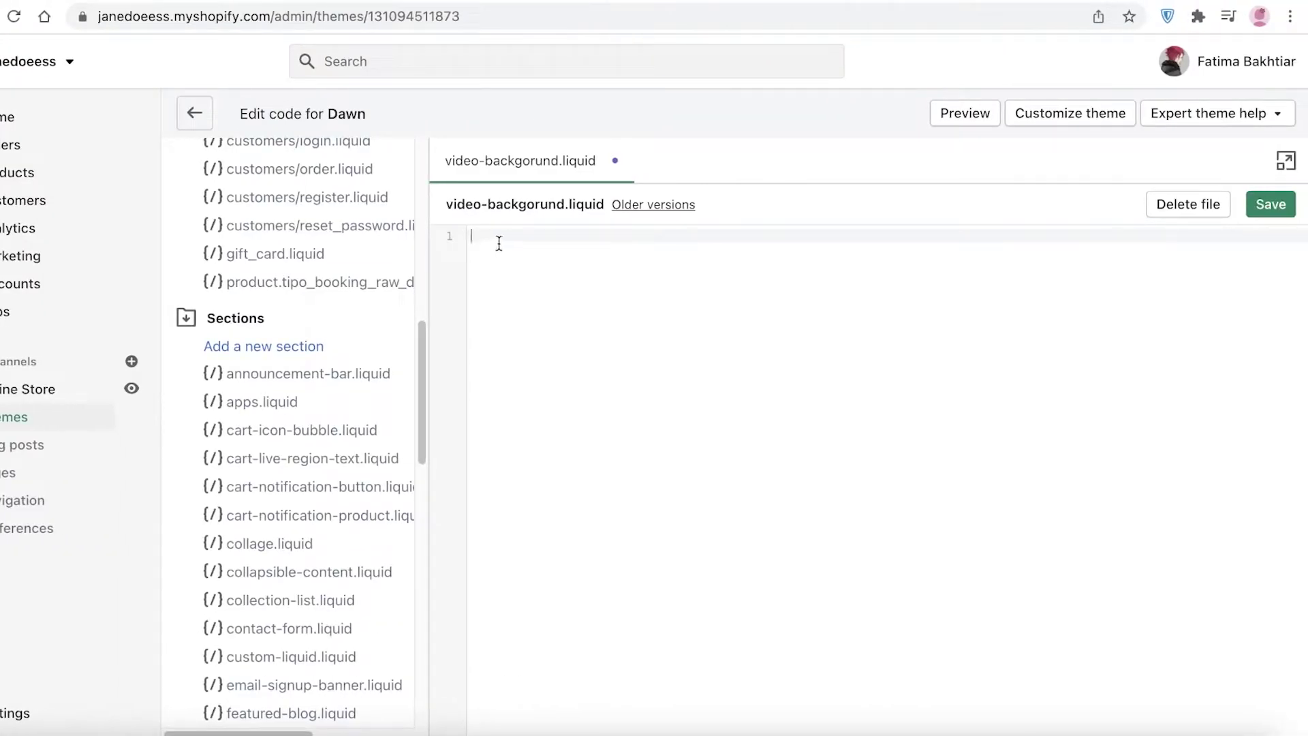
Return to the Shopify code editor and paste the copied code into the empty video-backgorund.liquid file
{"action": "right_click", "coordinate": [499, 242]}
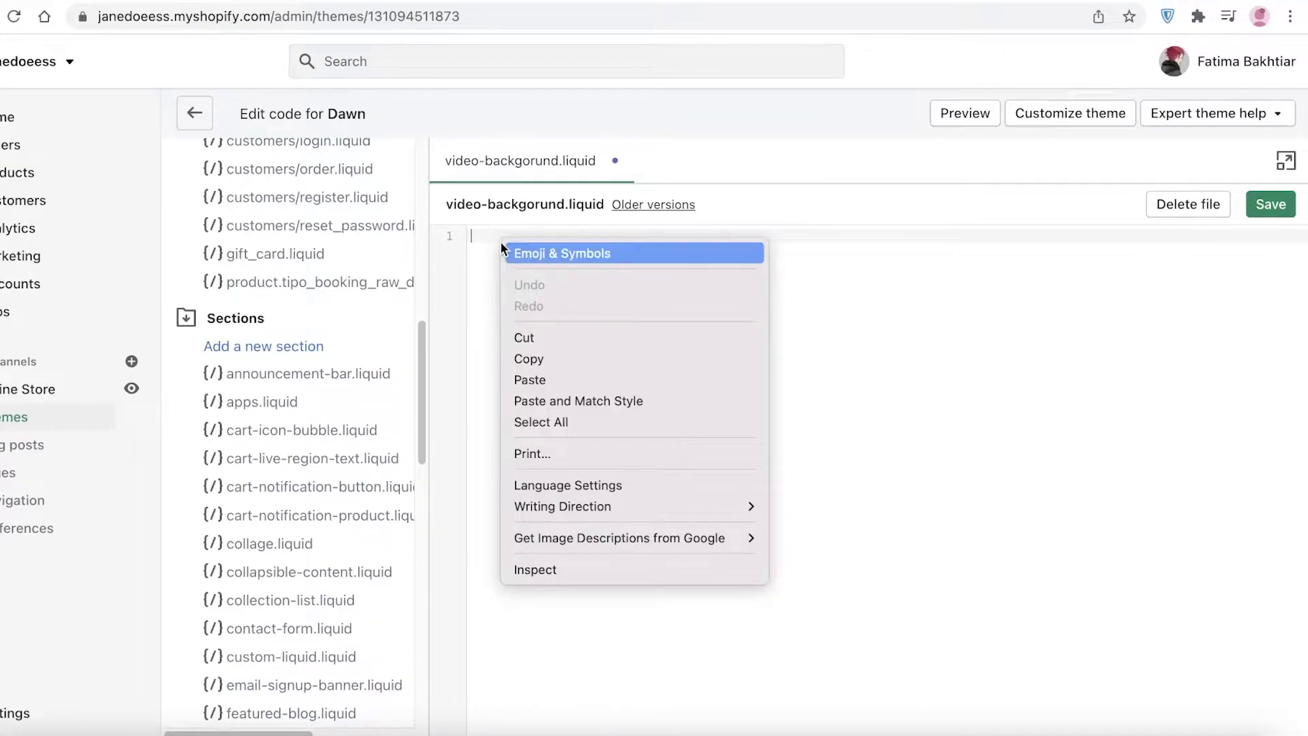
{"action": "left_click", "coordinate": [540, 376]}
{"action": "scroll", "coordinate": [912, 303], "scroll_direction": "up", "scroll_amount": 20}
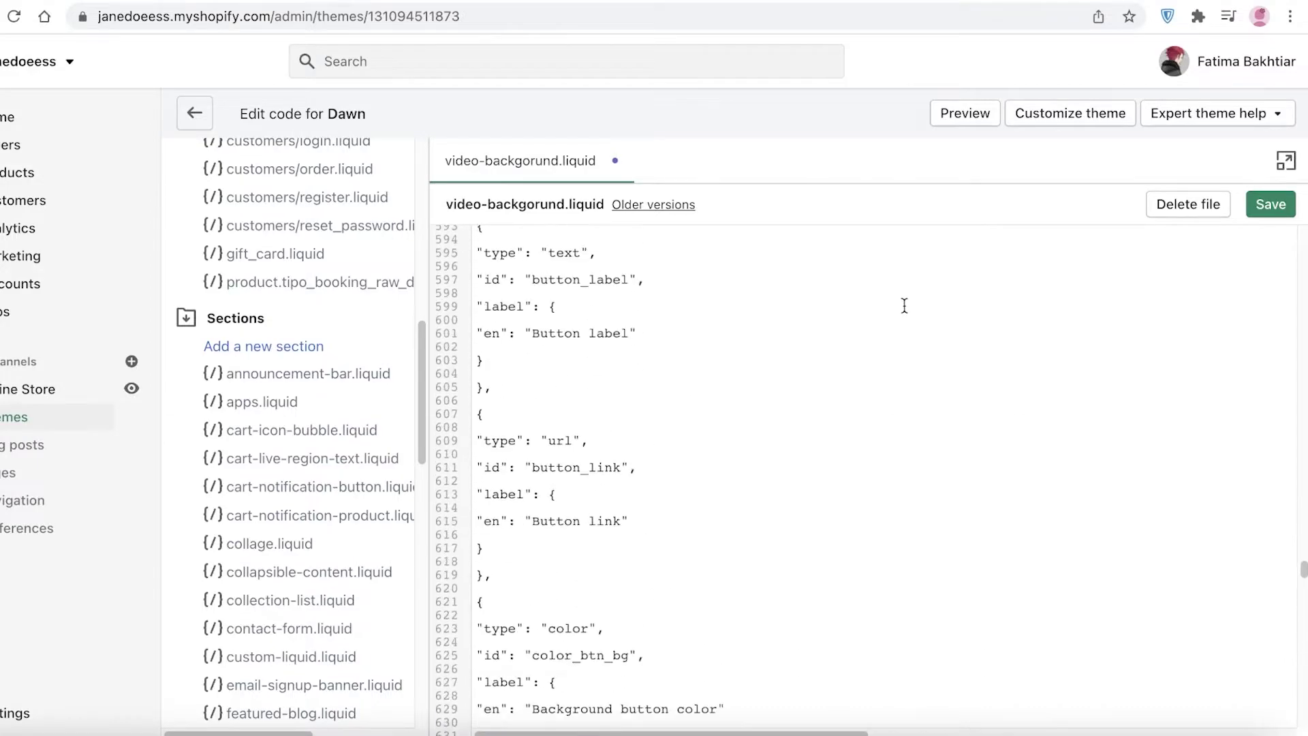
Collapse the video block in the presets near the file's end onto one line as {"type": "video"}
{"action": "left_click_drag", "start_coordinate": [1303, 494], "coordinate": [1185, 726]}
{"action": "left_click", "coordinate": [658, 570]}
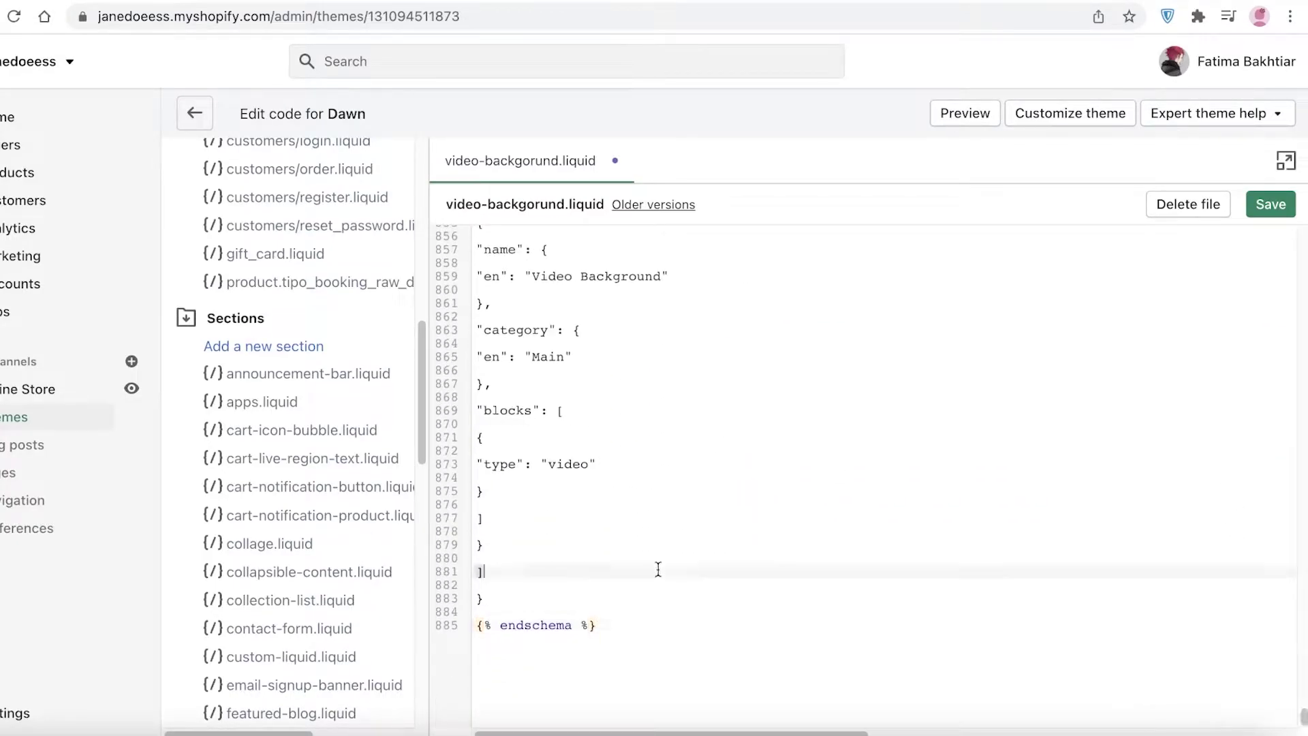
{"action": "scroll", "coordinate": [655, 521], "scroll_direction": "up", "scroll_amount": 1}
{"action": "left_click", "coordinate": [476, 530]}
{"action": "key", "text": "BackSpace"}
{"action": "key", "text": "BackSpace"}
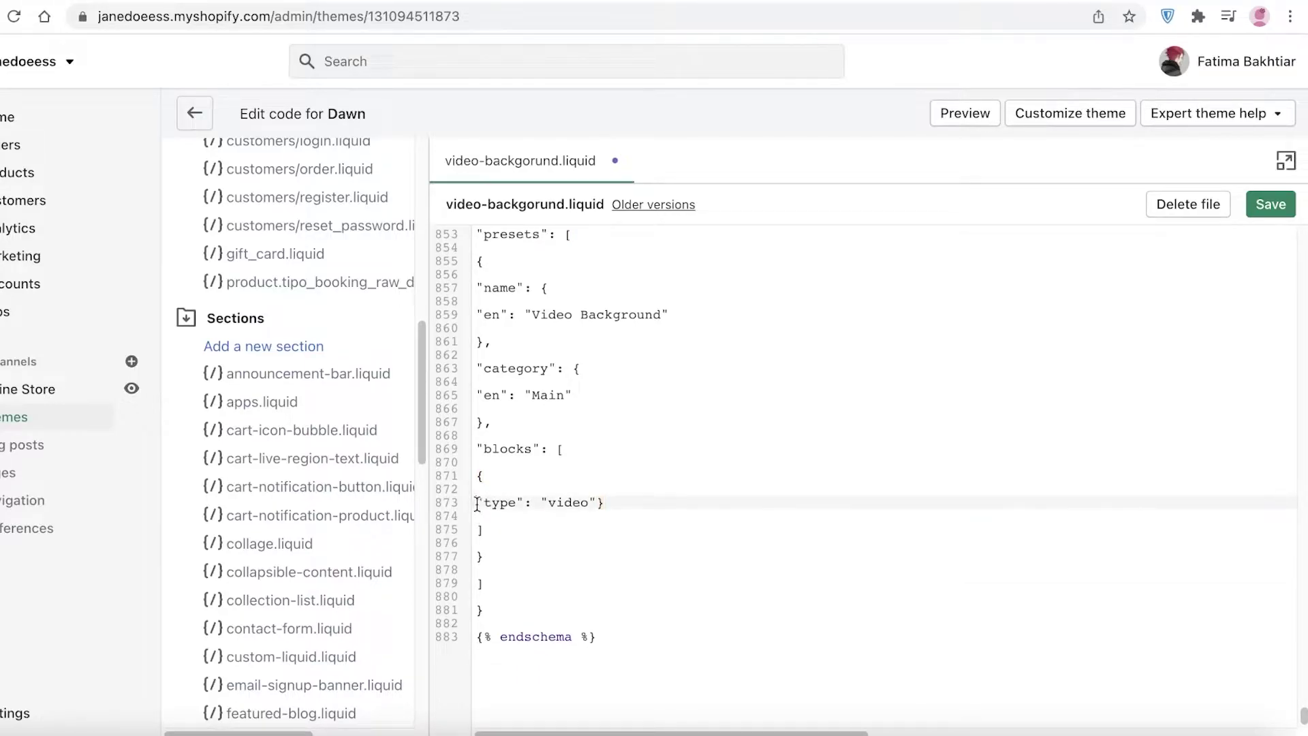
{"action": "key", "text": "BackSpace"}
{"action": "key", "text": "BackSpace"}
{"action": "left_click", "coordinate": [724, 403]}
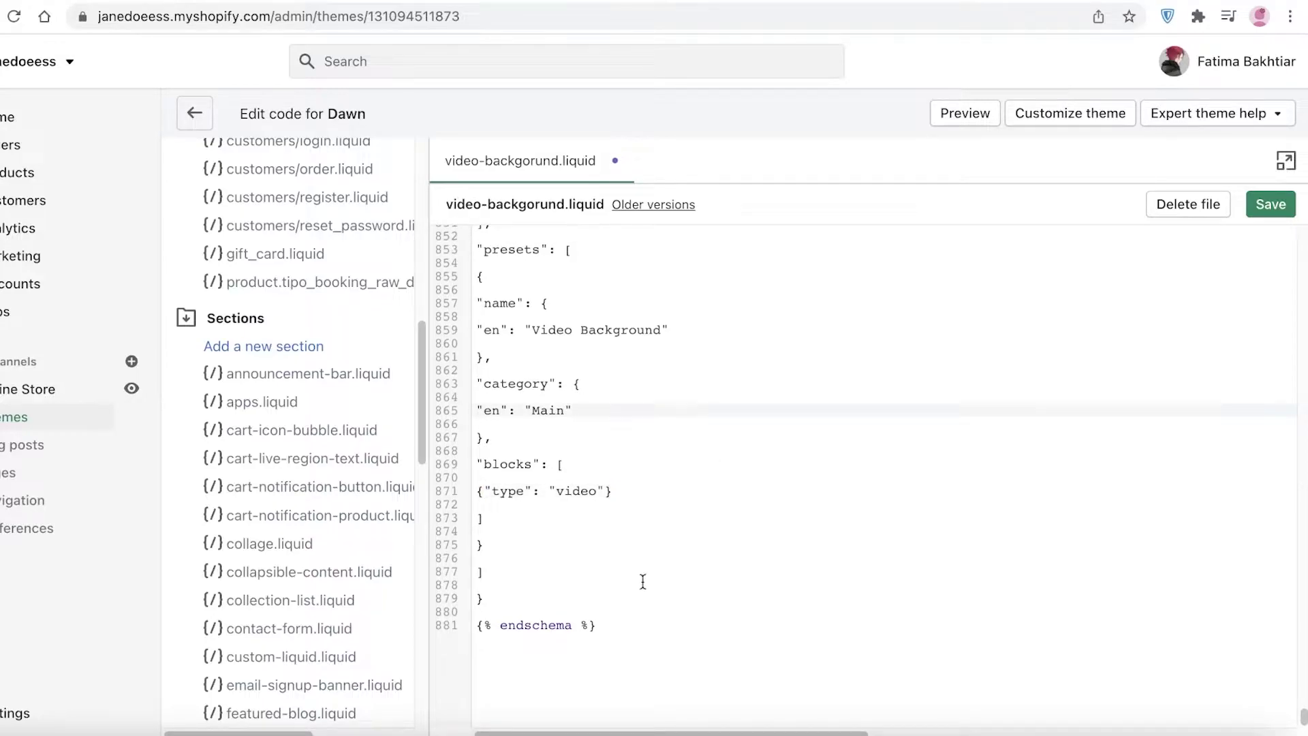
Go back to the tutorial page and review the section code through to the instructions that follow it
{"action": "scroll", "coordinate": [774, 244], "scroll_direction": "up", "scroll_amount": 10}
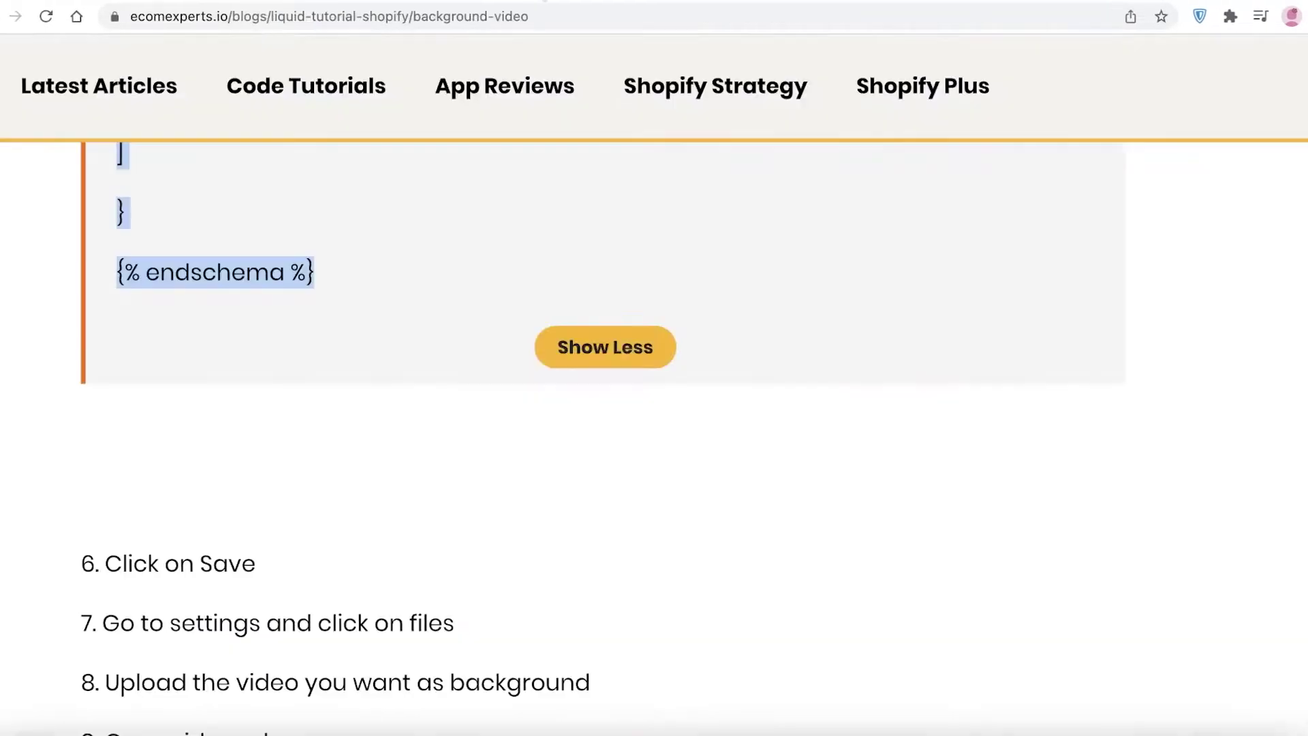
{"action": "scroll", "coordinate": [1269, 307], "scroll_direction": "up", "scroll_amount": 15}
{"action": "scroll", "coordinate": [1031, 329], "scroll_direction": "down", "scroll_amount": 5}
{"action": "scroll", "coordinate": [649, 336], "scroll_direction": "down", "scroll_amount": 20}
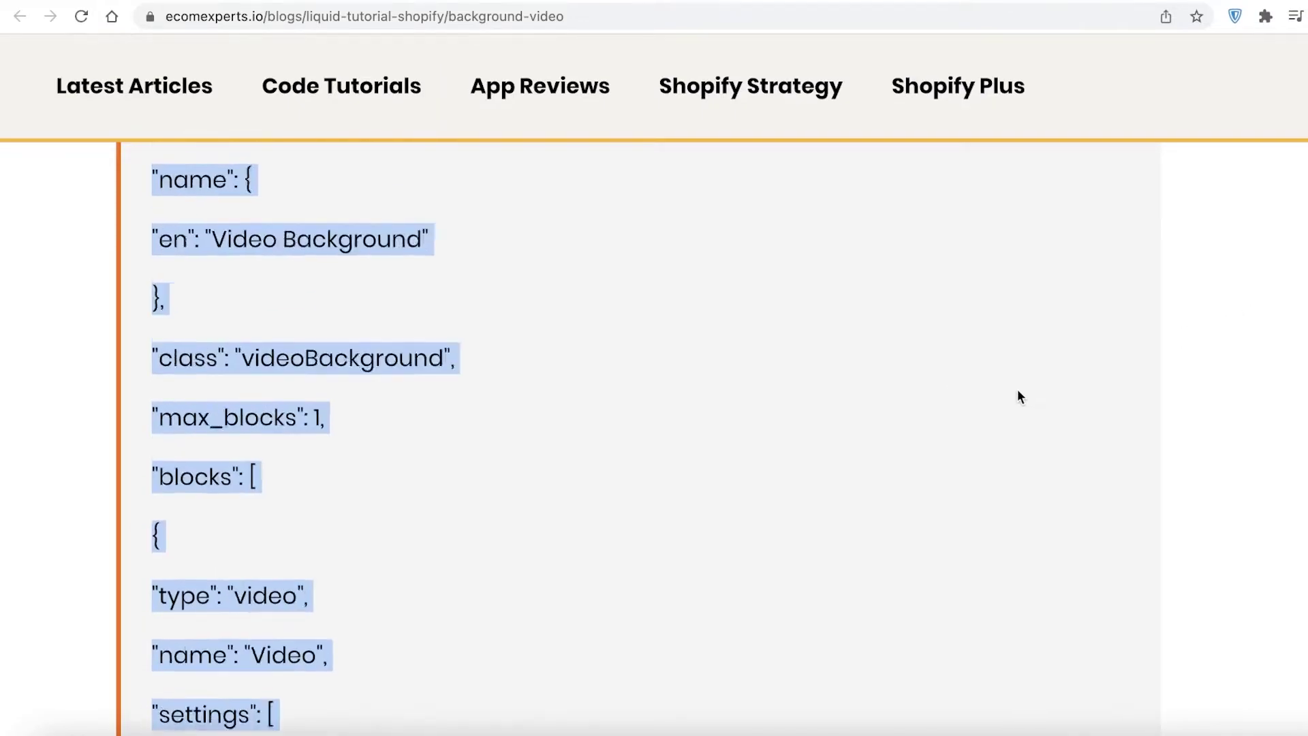
{"action": "scroll", "coordinate": [1016, 392], "scroll_direction": "up", "scroll_amount": 20}
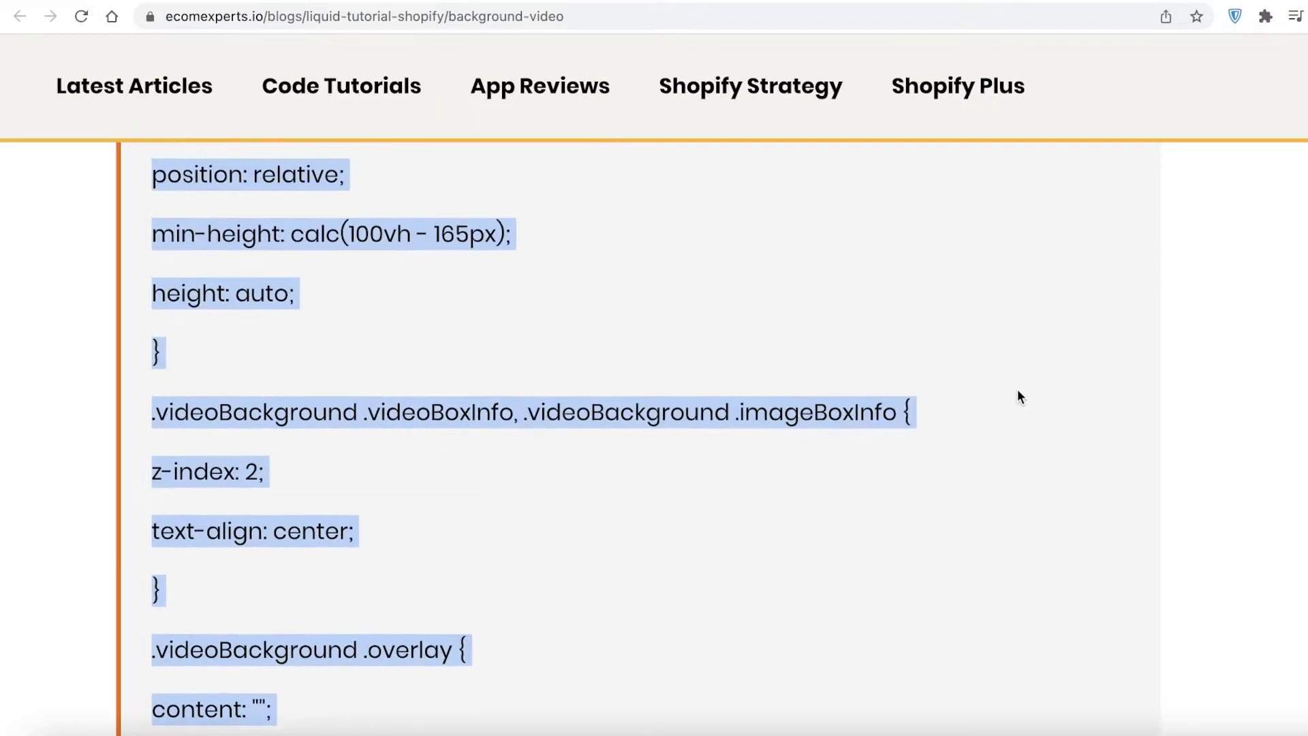
{"action": "scroll", "coordinate": [1018, 389], "scroll_direction": "up", "scroll_amount": 15}
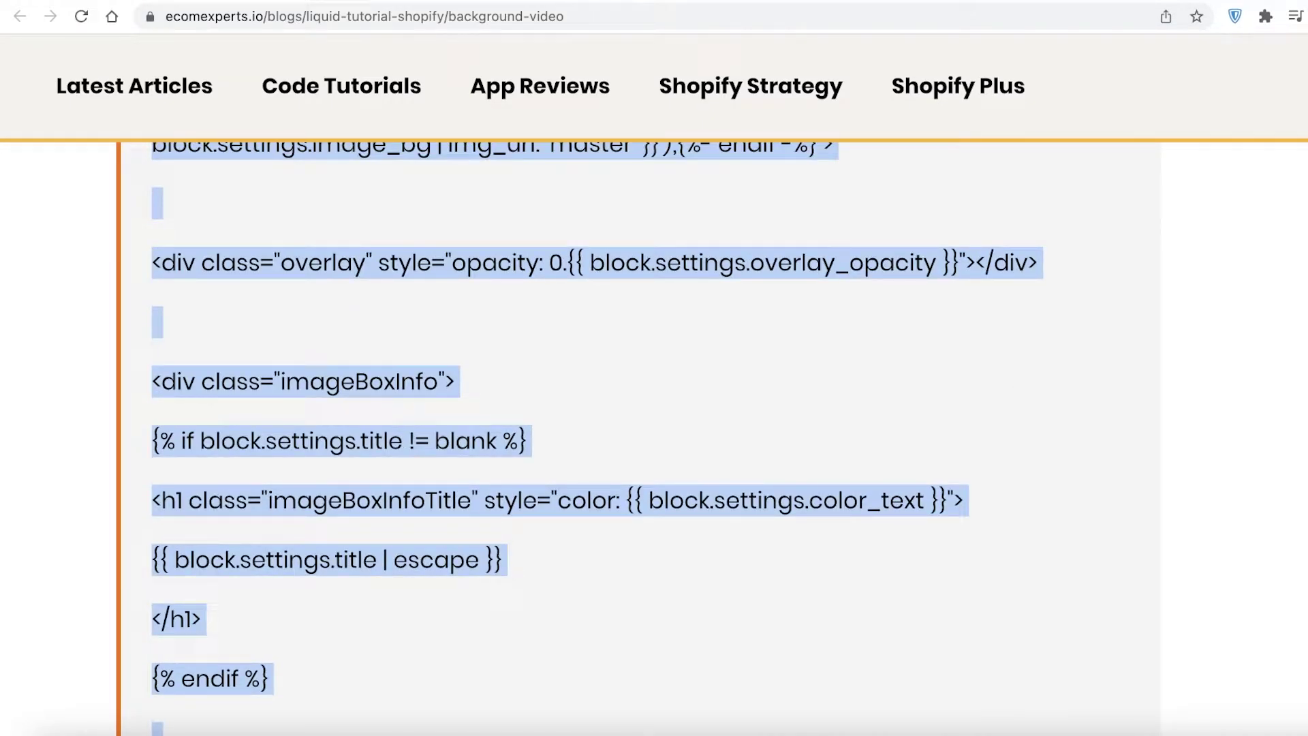
{"action": "scroll", "coordinate": [649, 436], "scroll_direction": "down", "scroll_amount": 5}
{"action": "scroll", "coordinate": [648, 436], "scroll_direction": "up", "scroll_amount": 15}
{"action": "scroll", "coordinate": [649, 436], "scroll_direction": "down", "scroll_amount": 20}
{"action": "scroll", "coordinate": [1292, 502], "scroll_direction": "down", "scroll_amount": 20}
{"action": "scroll", "coordinate": [1282, 616], "scroll_direction": "down", "scroll_amount": 20}
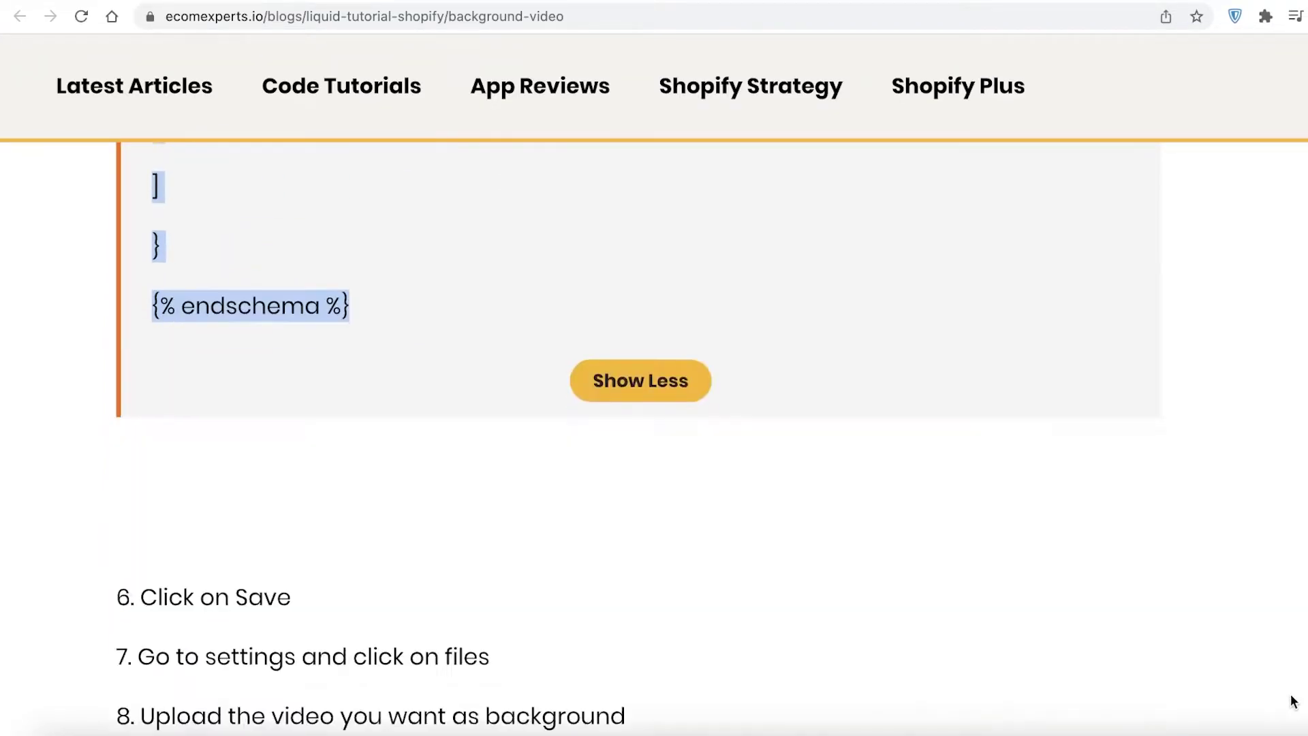
Reduce the tutorial page's browser zoom to 67% and look through the CSS rules of the section code
{"action": "scroll", "coordinate": [1292, 701], "scroll_direction": "up", "scroll_amount": 20}
{"action": "left_click", "coordinate": [1307, 16]}
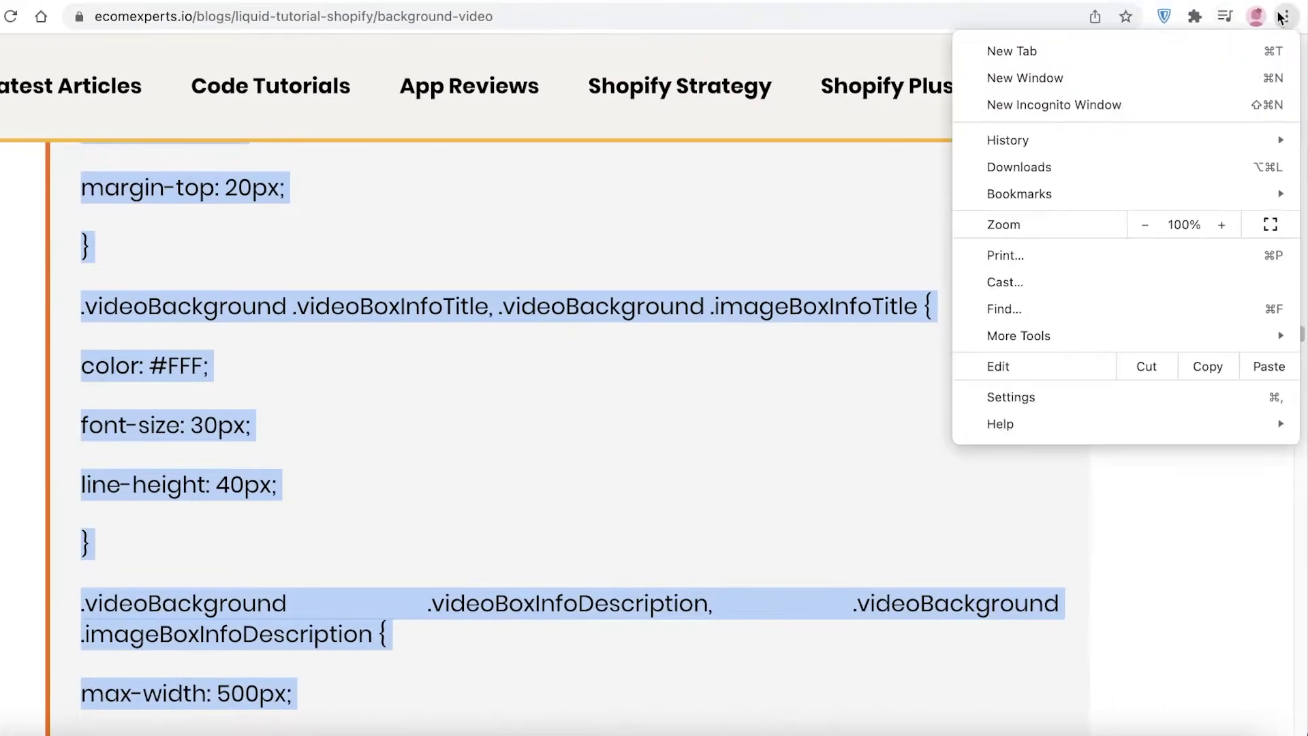
{"action": "left_click", "coordinate": [1146, 225]}
{"action": "left_click", "coordinate": [1147, 225]}
{"action": "left_click", "coordinate": [1146, 225]}
{"action": "left_click", "coordinate": [1146, 225]}
{"action": "left_click", "coordinate": [1146, 225]}
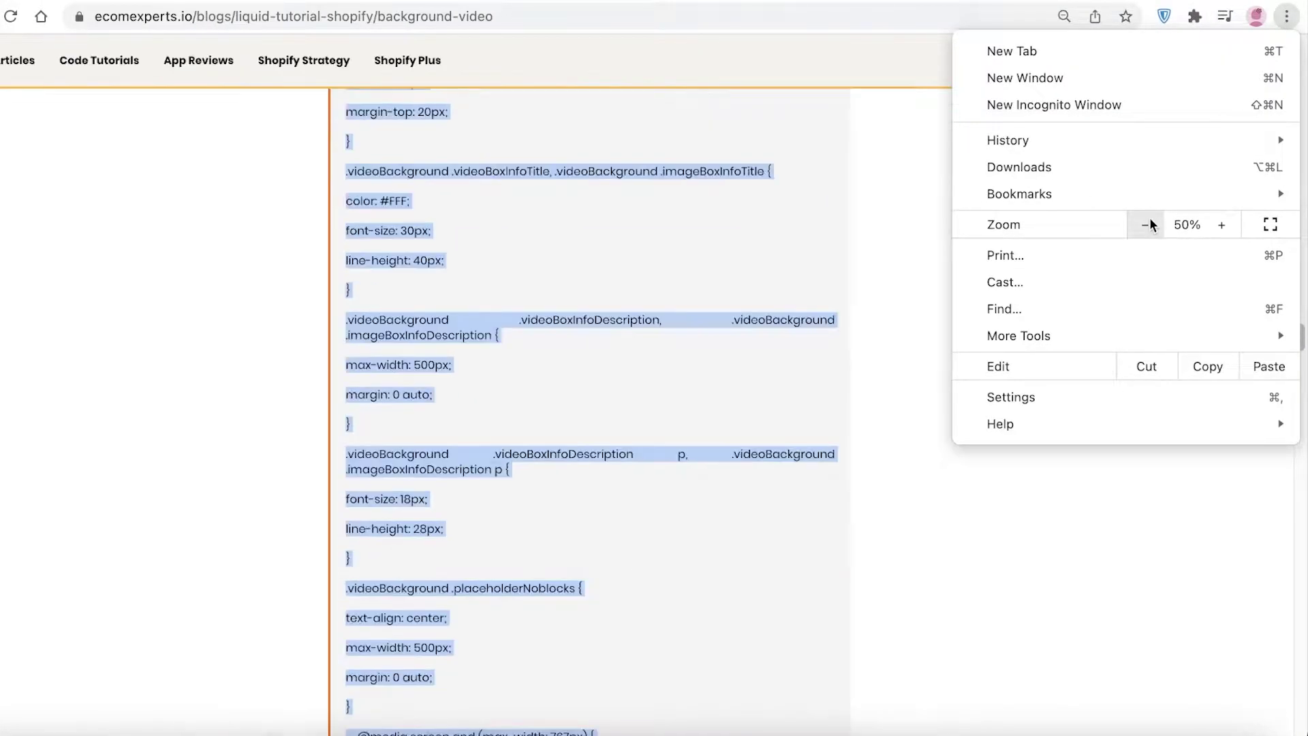
{"action": "left_click", "coordinate": [1146, 225]}
{"action": "left_click", "coordinate": [1147, 225]}
{"action": "left_click", "coordinate": [1221, 225]}
{"action": "left_click", "coordinate": [1221, 225]}
{"action": "left_click", "coordinate": [1221, 226]}
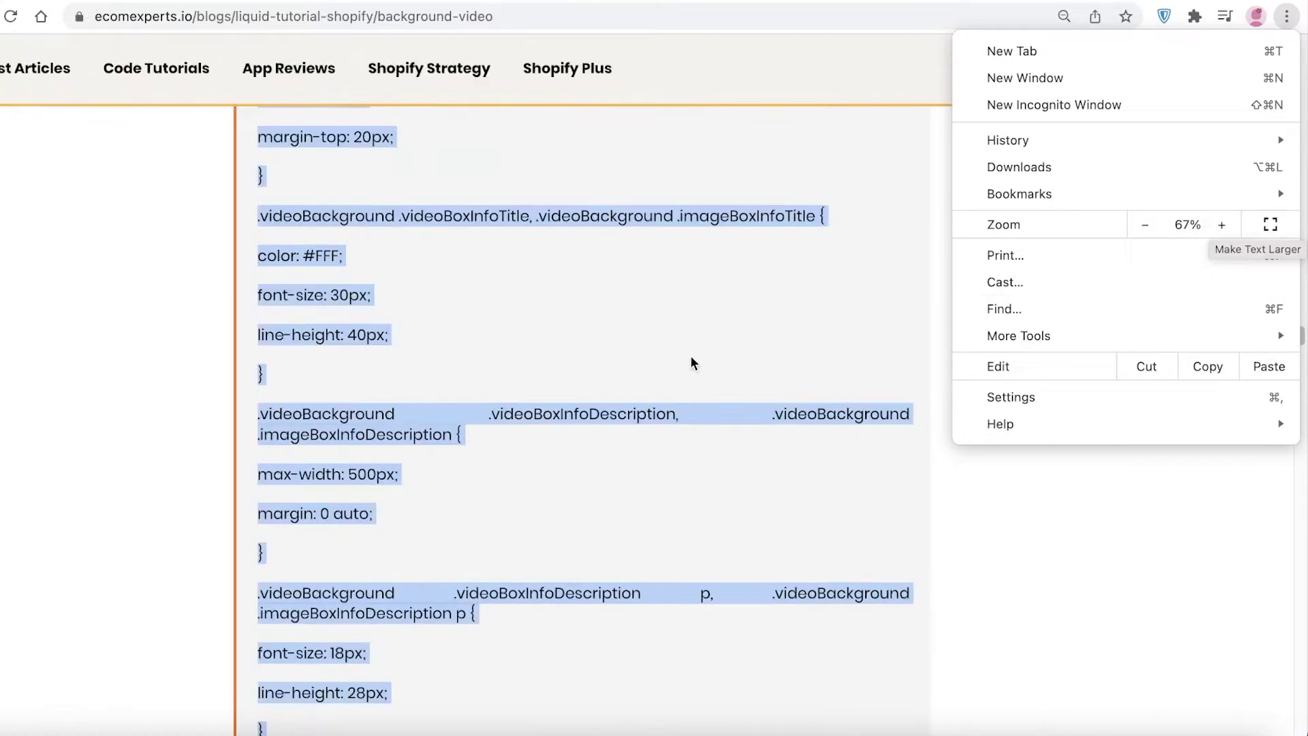
{"action": "left_click", "coordinate": [692, 357]}
{"action": "scroll", "coordinate": [692, 356], "scroll_direction": "down", "scroll_amount": 7}
{"action": "left_click", "coordinate": [734, 375]}
{"action": "scroll", "coordinate": [867, 368], "scroll_direction": "up", "scroll_amount": 15}
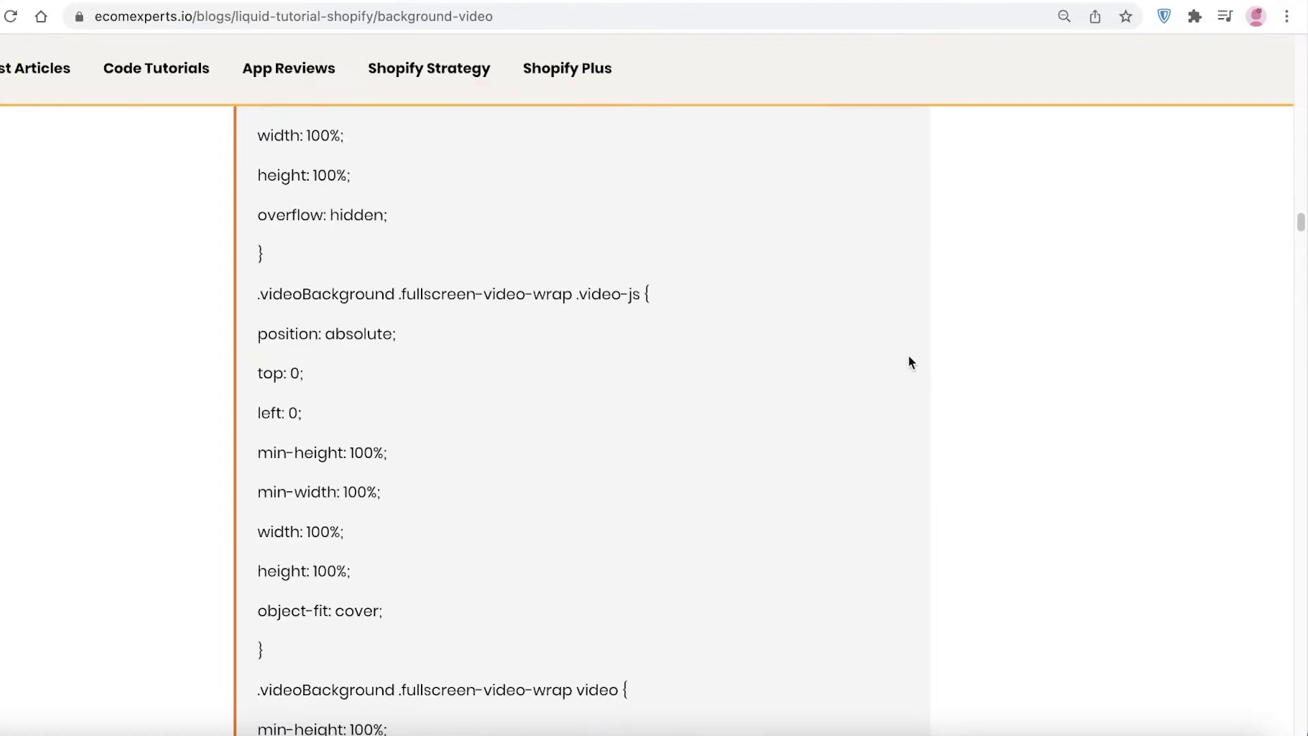
{"action": "scroll", "coordinate": [655, 374], "scroll_direction": "down", "scroll_amount": 5}
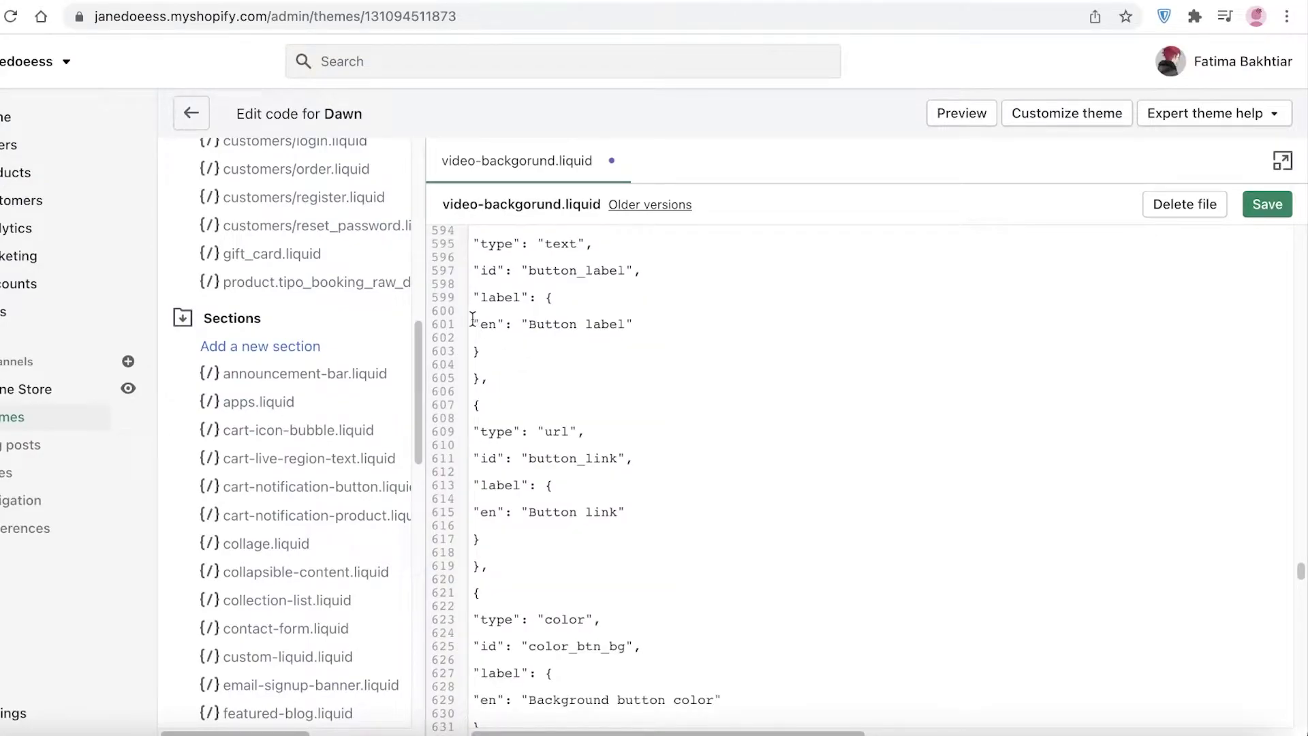
In video-backgorund.liquid, join the "en": "Button label" entry onto its label line and remove the blank line before the closing brace
{"action": "left_click", "coordinate": [472, 319]}
{"action": "key", "text": "BackSpace"}
{"action": "key", "text": "BackSpace"}
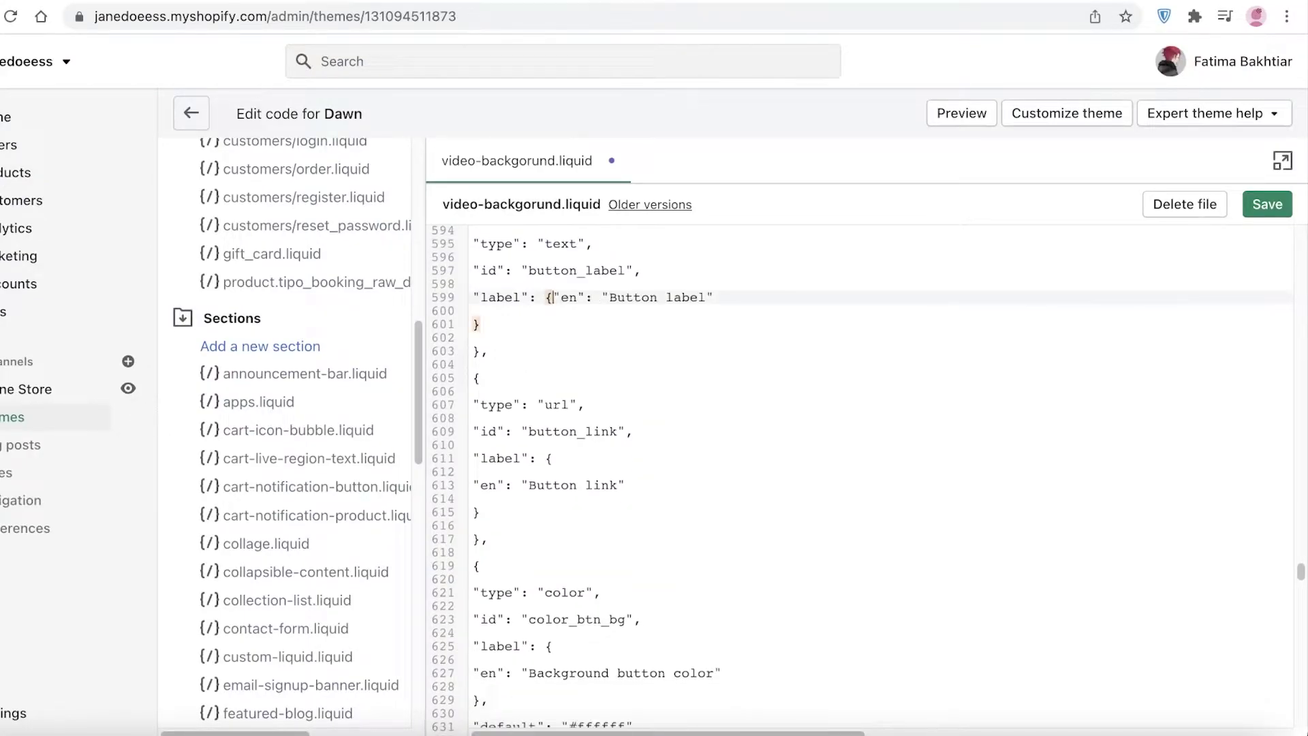
{"action": "left_click", "coordinate": [470, 320]}
{"action": "key", "text": "BackSpace"}
{"action": "key", "text": "BackSpace"}
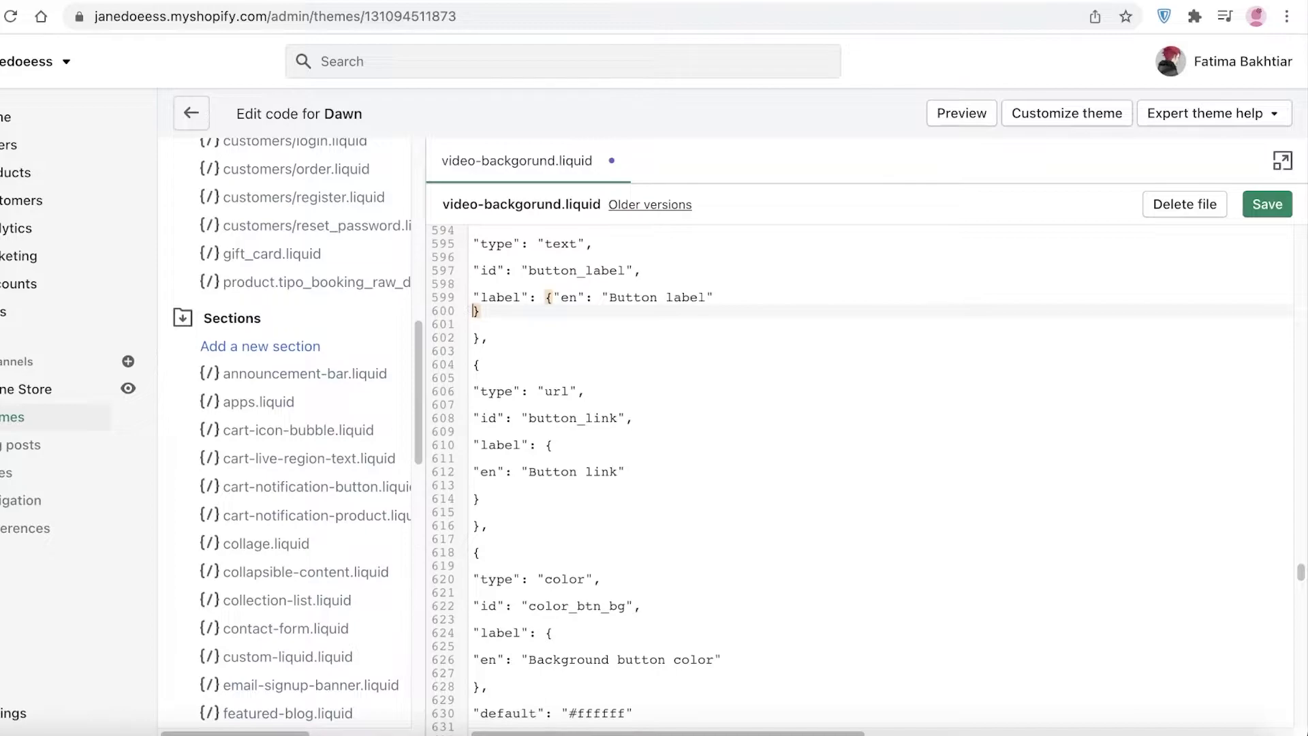
{"action": "left_click", "coordinate": [1025, 405]}
{"action": "scroll", "coordinate": [1023, 293], "scroll_direction": "down", "scroll_amount": 6}
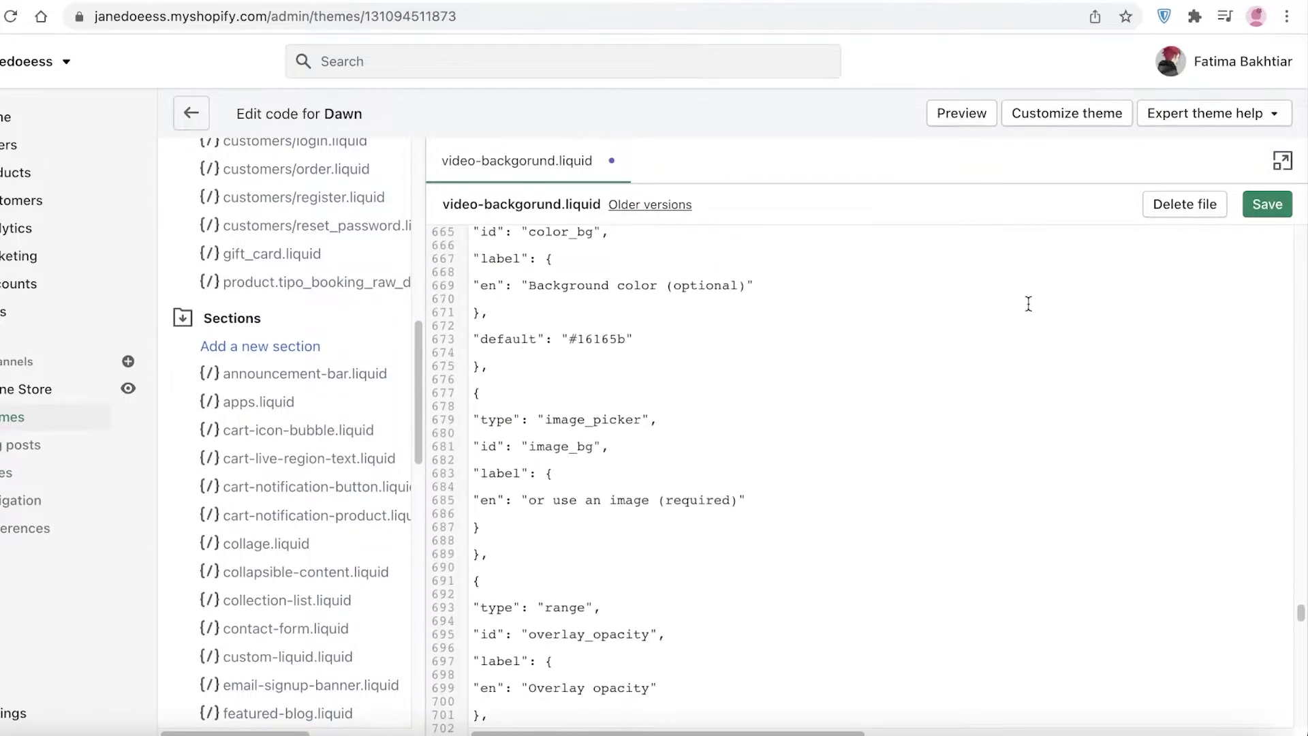
{"action": "scroll", "coordinate": [1017, 365], "scroll_direction": "up", "scroll_amount": 6}
{"action": "scroll", "coordinate": [1028, 359], "scroll_direction": "up", "scroll_amount": 10}
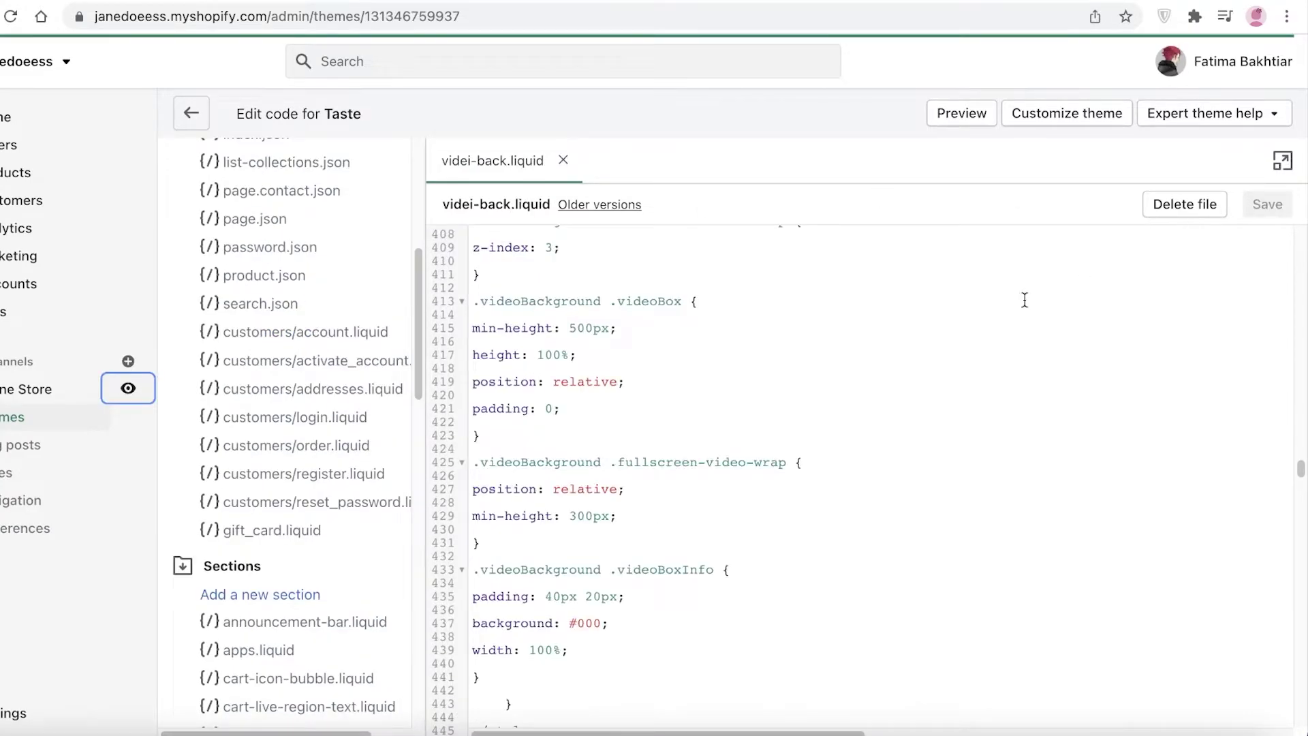
Switch to videi-back.liquid in the Taste theme and compare its code with the tutorial's section code, down to the schema
{"action": "scroll", "coordinate": [1024, 300], "scroll_direction": "up", "scroll_amount": 20}
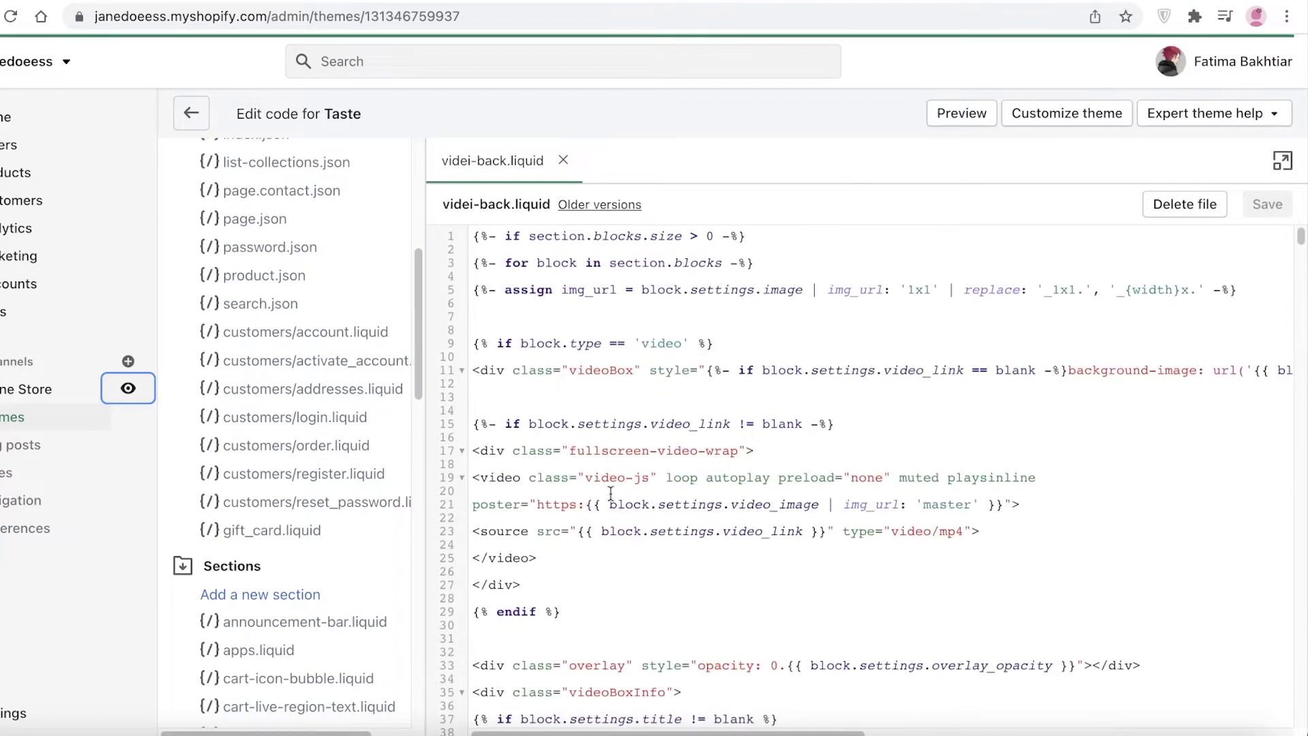
{"action": "scroll", "coordinate": [621, 419], "scroll_direction": "down", "scroll_amount": 2}
{"action": "scroll", "coordinate": [820, 285], "scroll_direction": "up", "scroll_amount": 2}
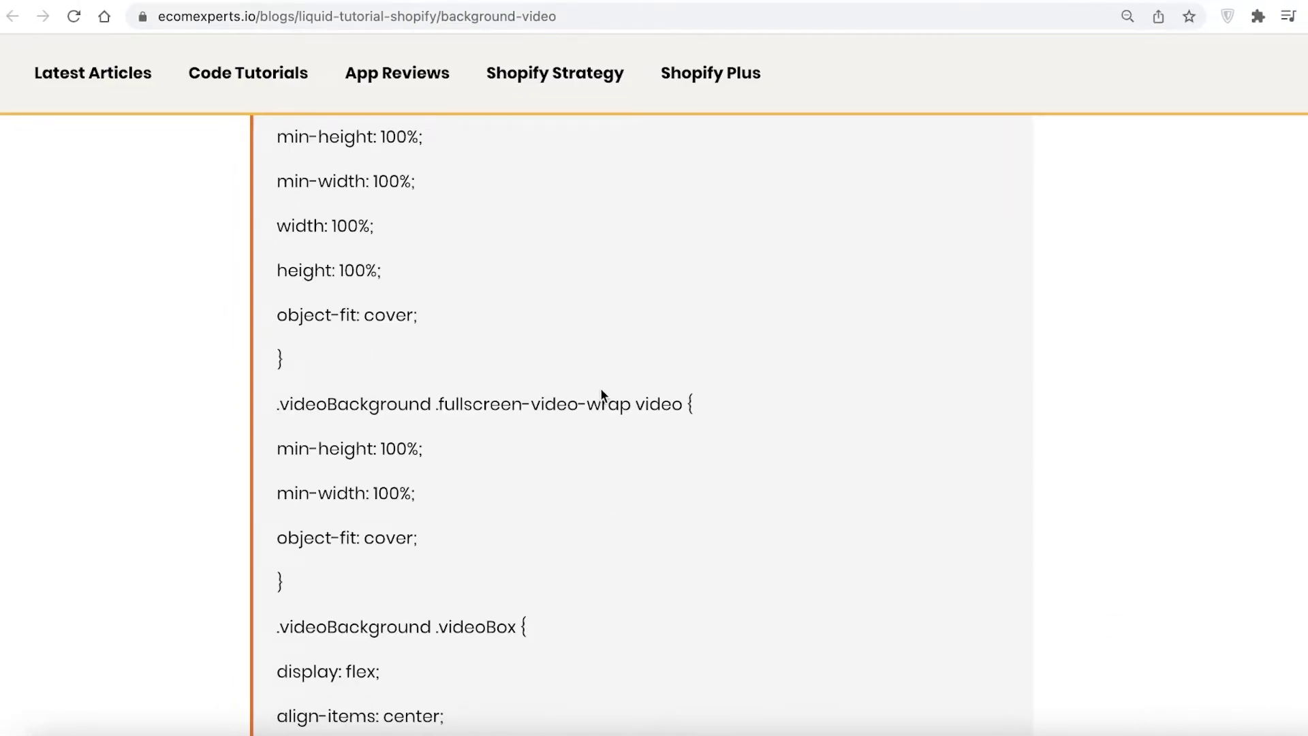
{"action": "scroll", "coordinate": [593, 402], "scroll_direction": "down", "scroll_amount": 20}
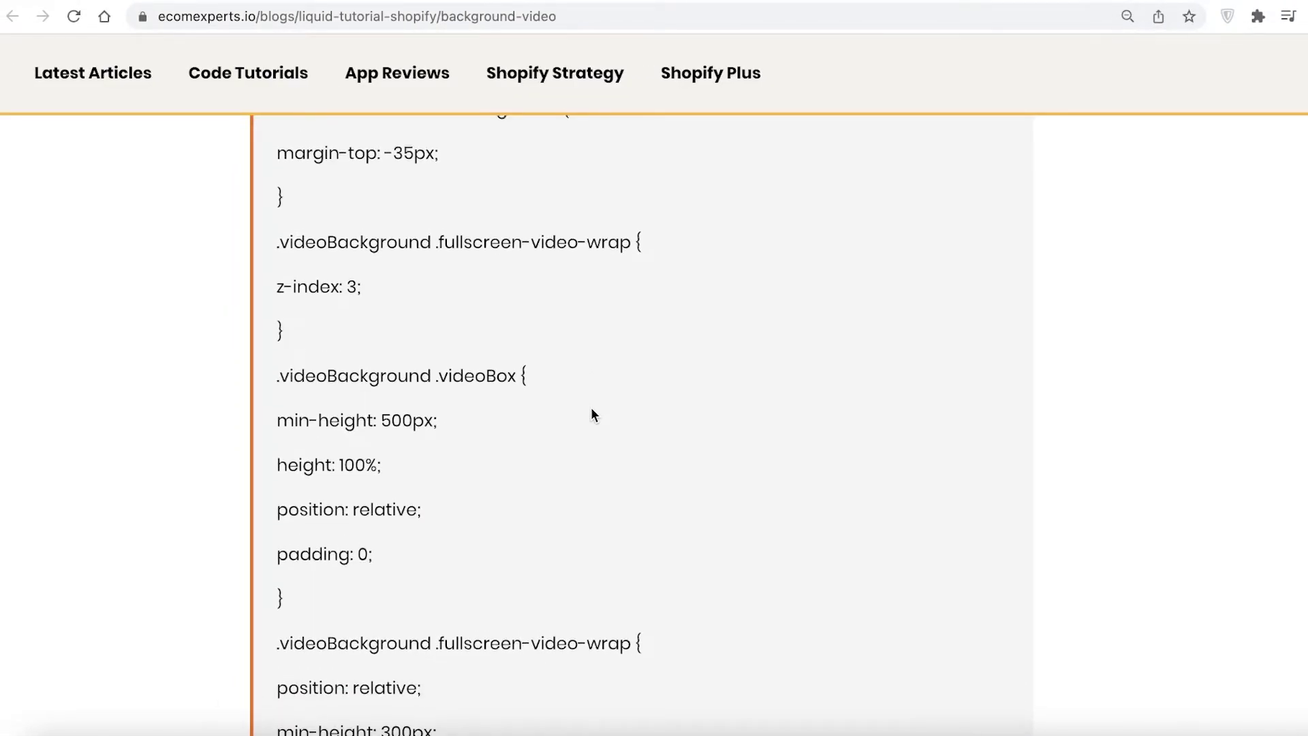
{"action": "scroll", "coordinate": [590, 412], "scroll_direction": "down", "scroll_amount": 3}
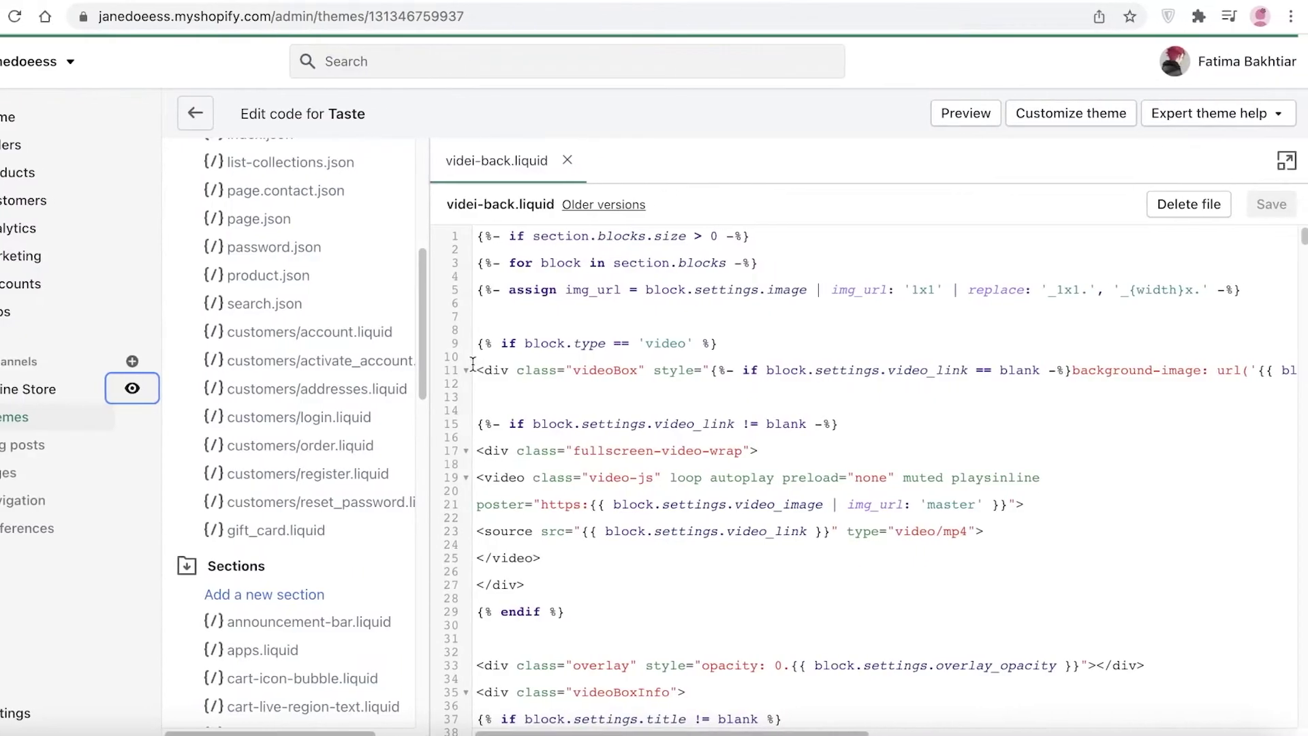
{"action": "scroll", "coordinate": [472, 364], "scroll_direction": "down", "scroll_amount": 15}
{"action": "scroll", "coordinate": [472, 364], "scroll_direction": "down", "scroll_amount": 20}
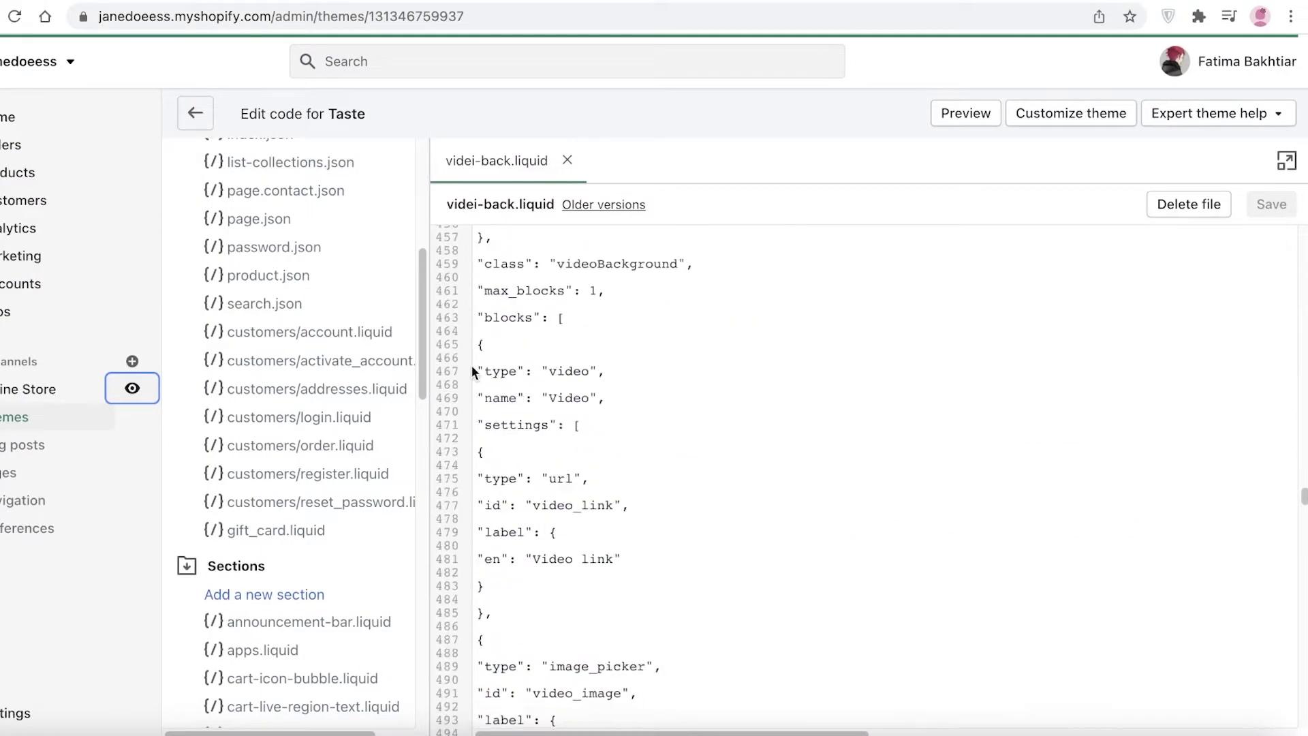
{"action": "scroll", "coordinate": [470, 368], "scroll_direction": "up", "scroll_amount": 15}
{"action": "scroll", "coordinate": [470, 366], "scroll_direction": "up", "scroll_amount": 5}
{"action": "scroll", "coordinate": [470, 366], "scroll_direction": "down", "scroll_amount": 8}
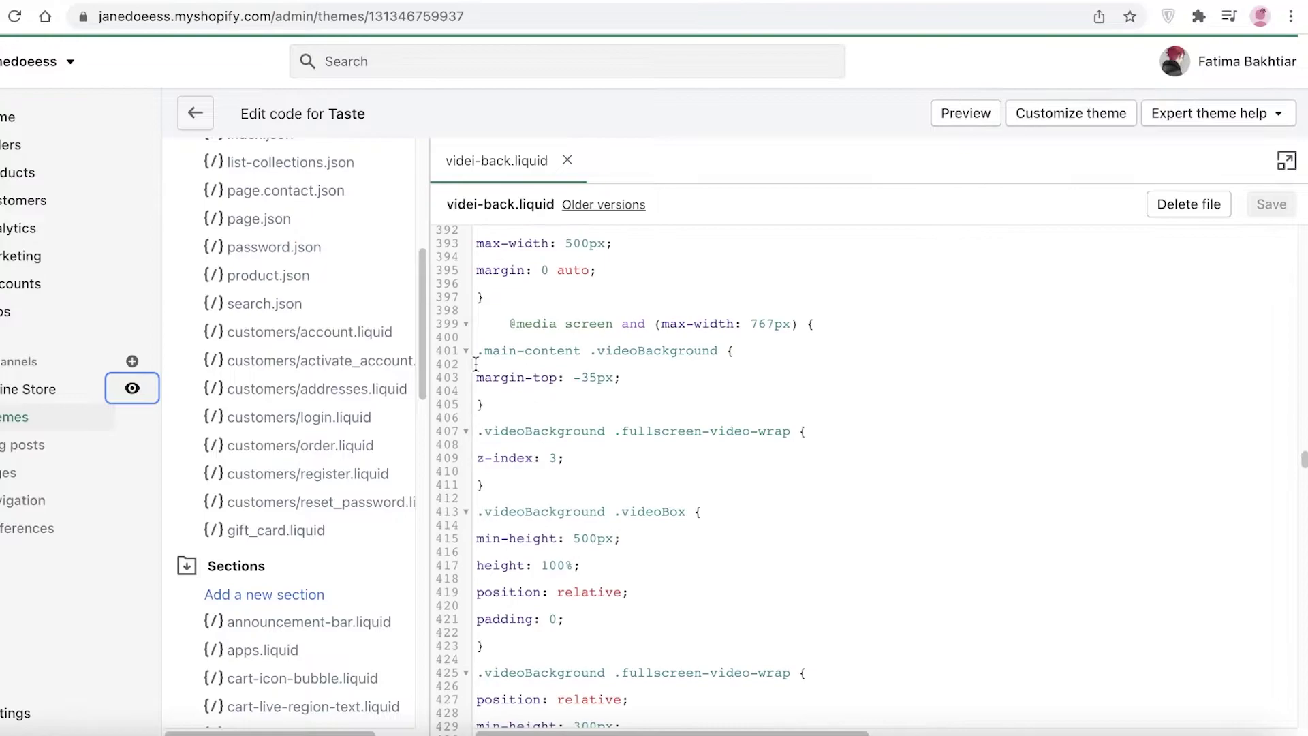
{"action": "scroll", "coordinate": [475, 363], "scroll_direction": "up", "scroll_amount": 5}
{"action": "scroll", "coordinate": [545, 359], "scroll_direction": "down", "scroll_amount": 10}
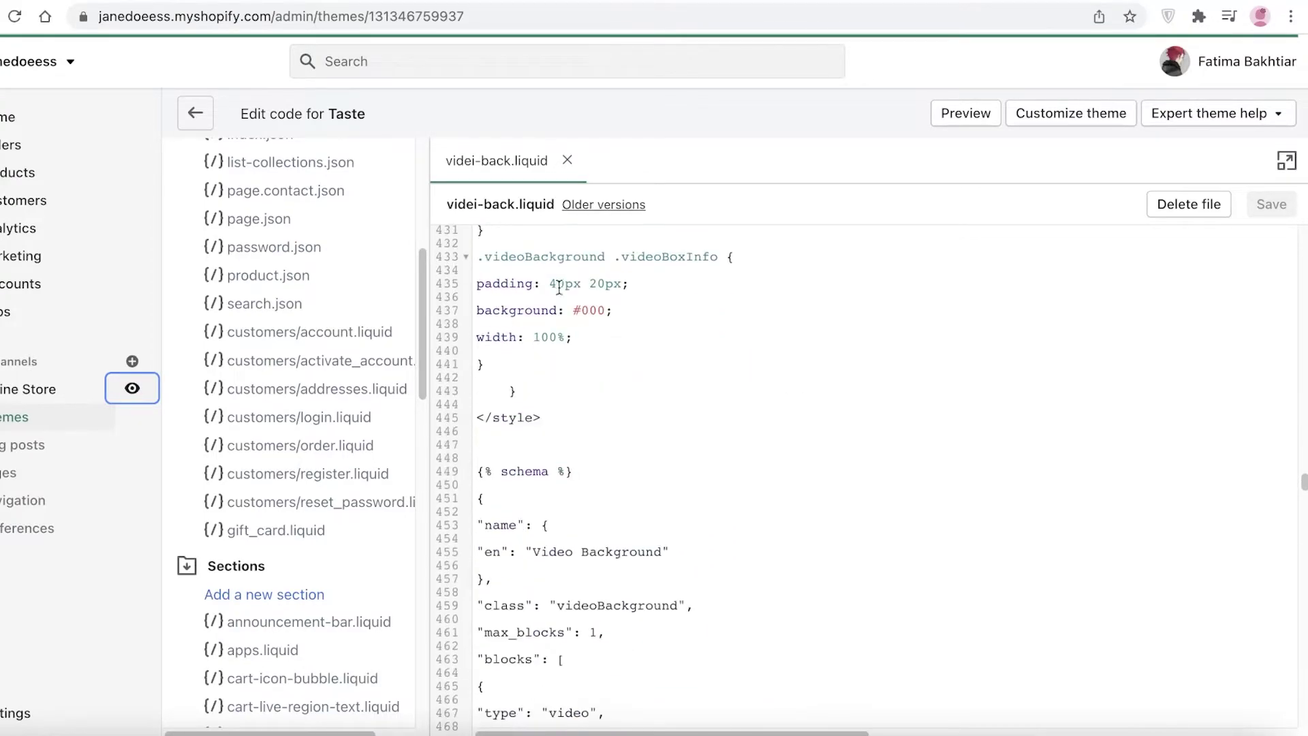
In the Image block's color_bg setting, join the closing brace onto the default line and "type": "color" onto the opening brace line
{"action": "scroll", "coordinate": [705, 473], "scroll_direction": "down", "scroll_amount": 20}
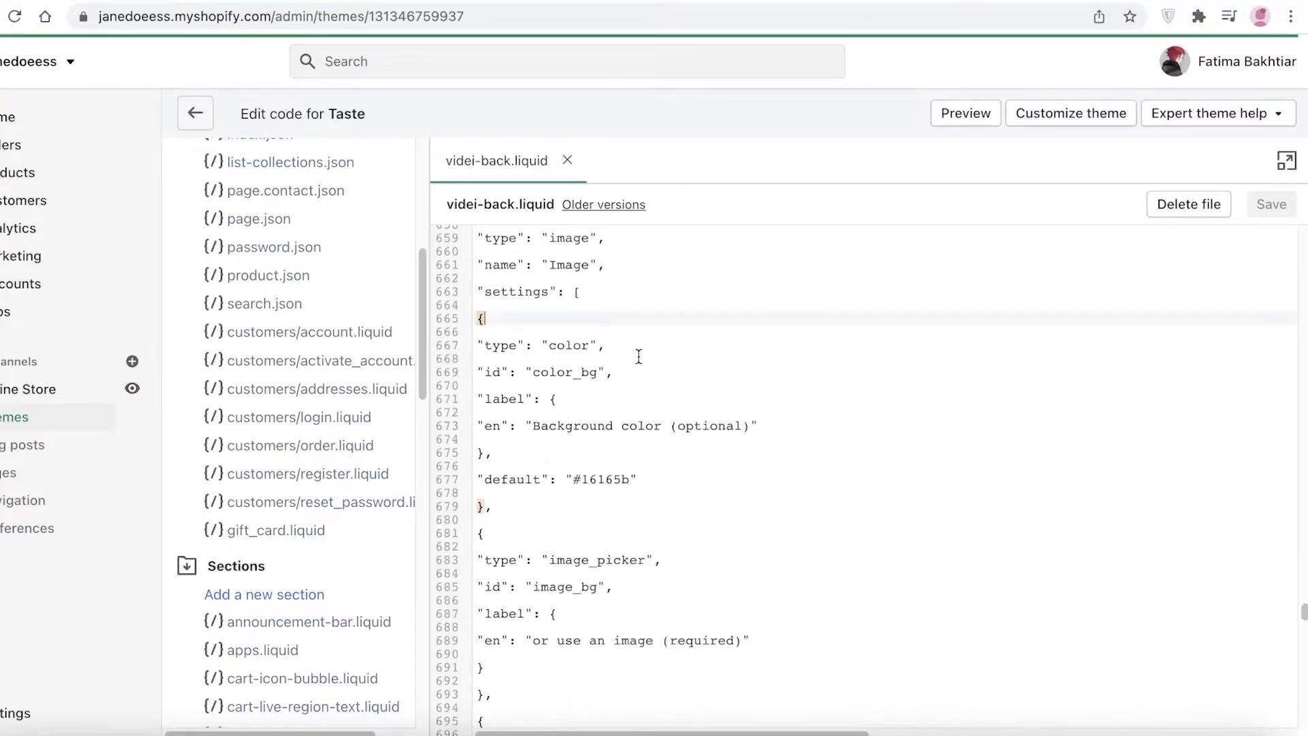
{"action": "left_click", "coordinate": [472, 508]}
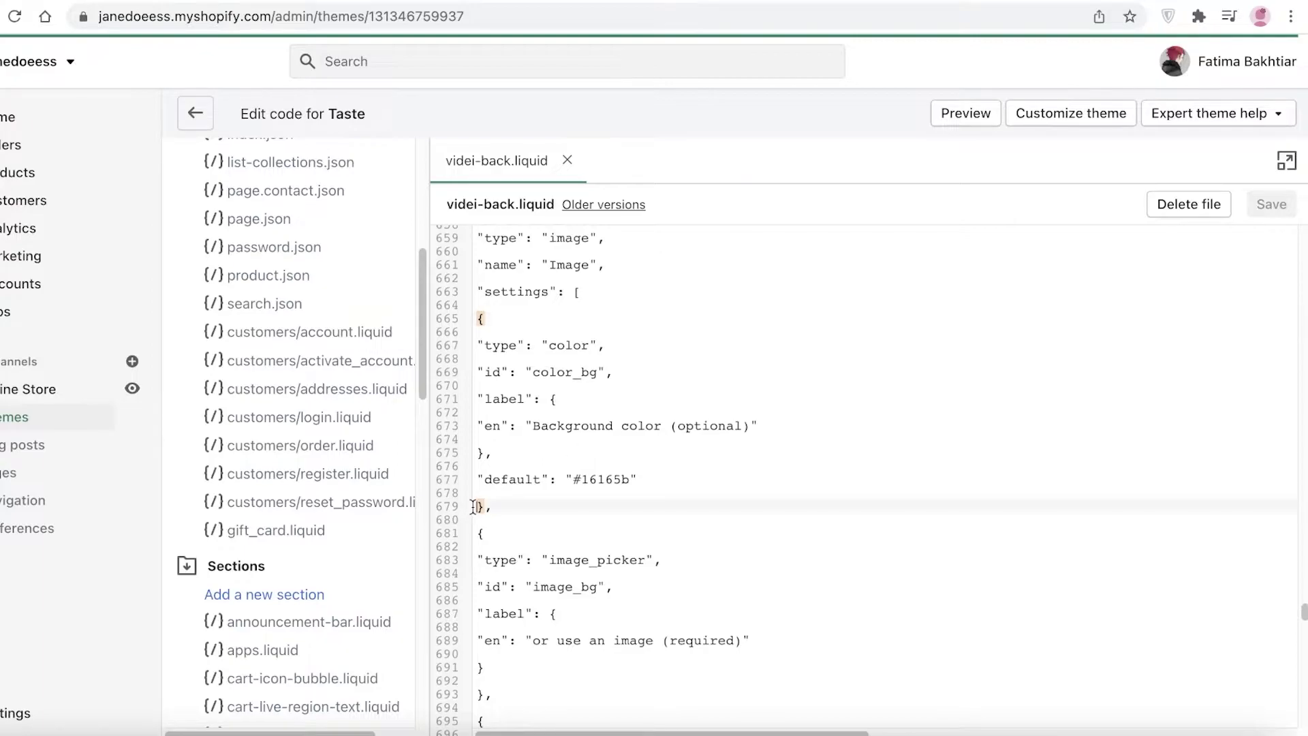
{"action": "key", "text": "BackSpace"}
{"action": "key", "text": "BackSpace"}
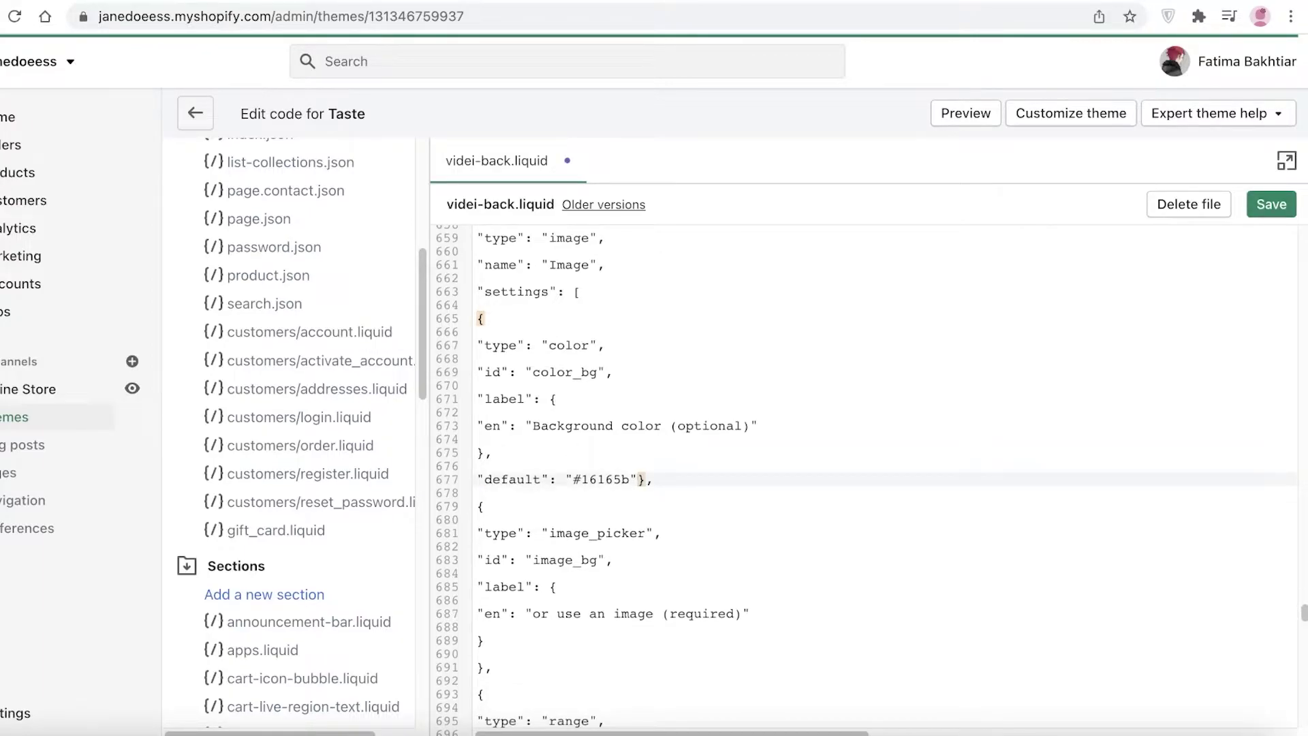
{"action": "left_click", "coordinate": [478, 347]}
{"action": "key", "text": "BackSpace"}
{"action": "key", "text": "BackSpace"}
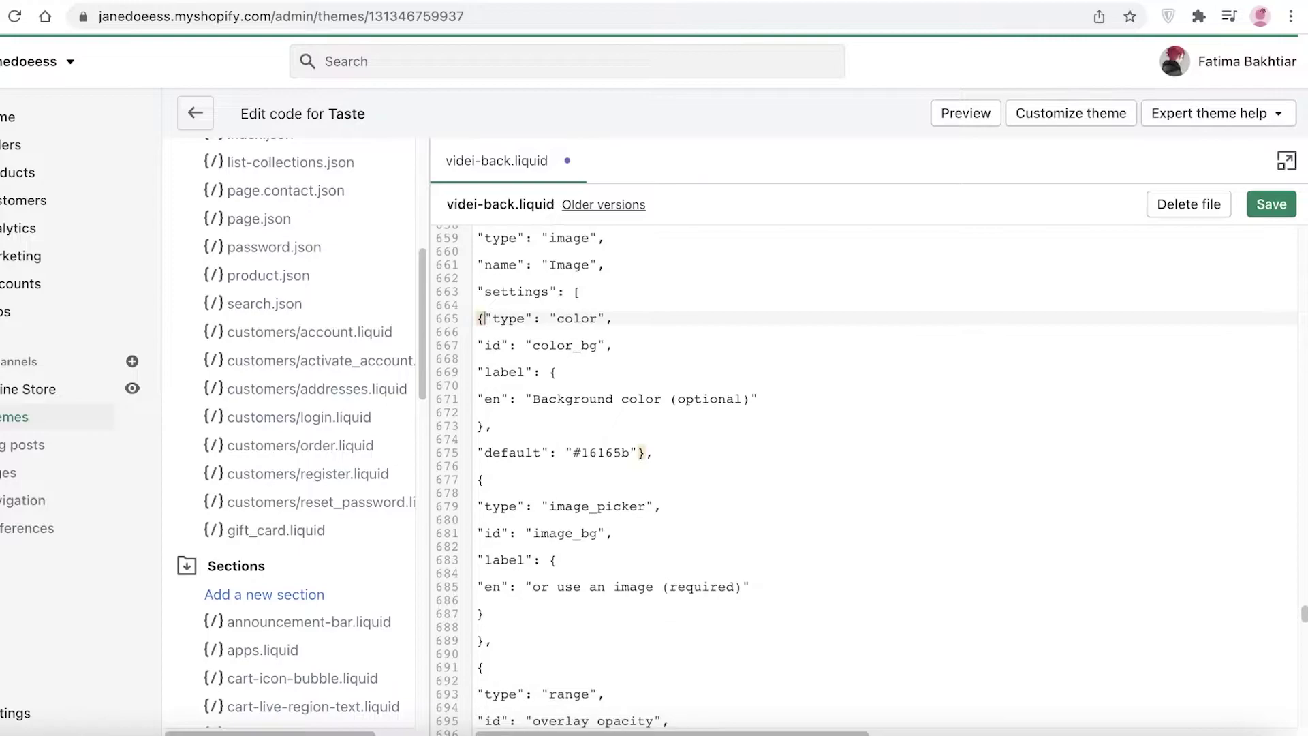
Collapse the color_bg setting's id, label and "Background color (optional)" text onto the line that holds "type": "color"
{"action": "left_click", "coordinate": [490, 412]}
{"action": "left_click", "coordinate": [478, 345]}
{"action": "key", "text": "BackSpace"}
{"action": "key", "text": "BackSpace"}
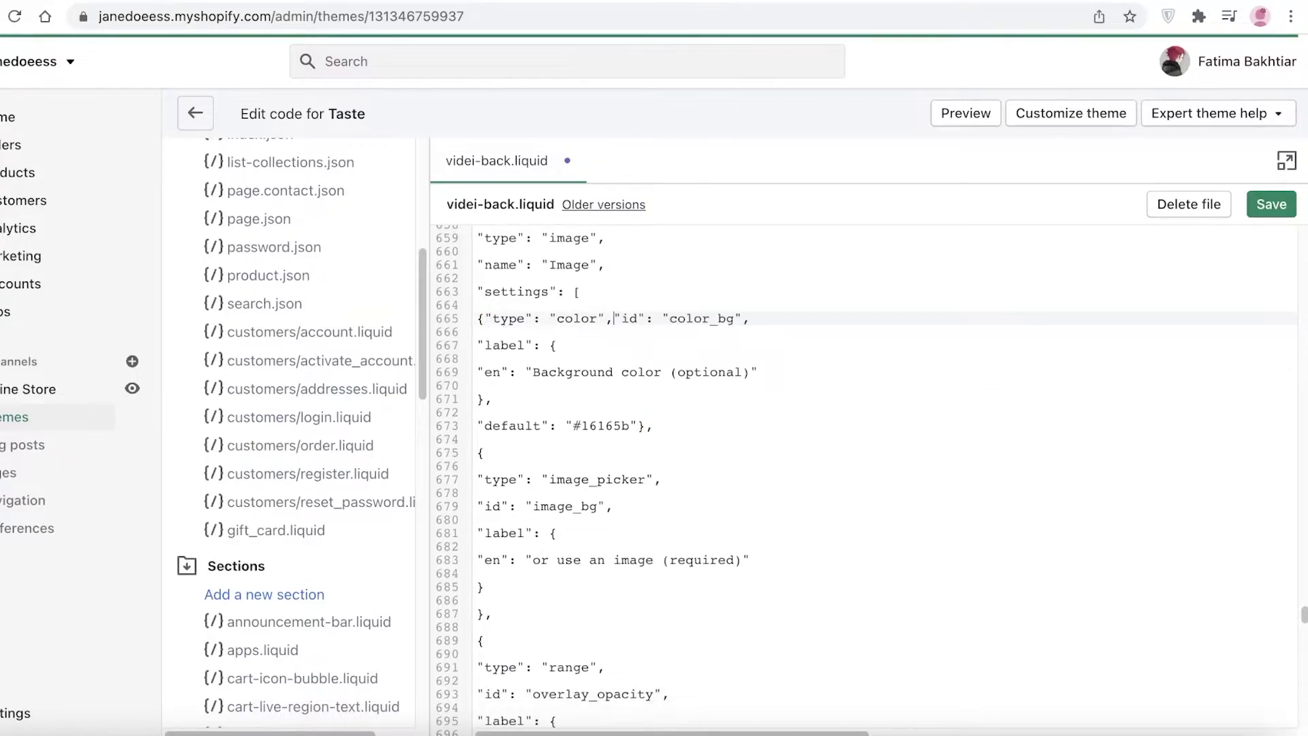
{"action": "left_click", "coordinate": [482, 345]}
{"action": "key", "text": "BackSpace"}
{"action": "key", "text": "BackSpace"}
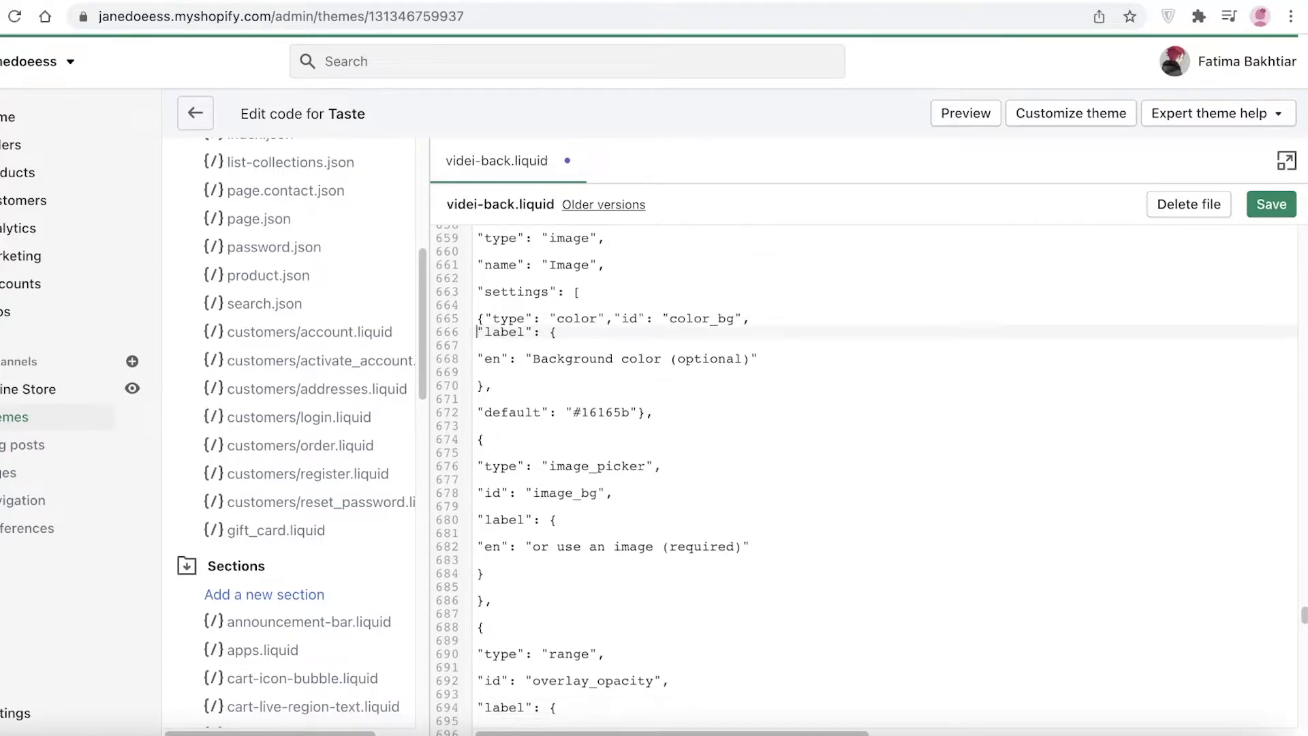
{"action": "left_click", "coordinate": [480, 366]}
{"action": "left_click", "coordinate": [478, 347]}
{"action": "key", "text": "BackSpace"}
{"action": "key", "text": "BackSpace"}
{"action": "left_click", "coordinate": [479, 346]}
{"action": "key", "text": "BackSpace"}
{"action": "key", "text": "BackSpace"}
{"action": "left_click", "coordinate": [704, 510]}
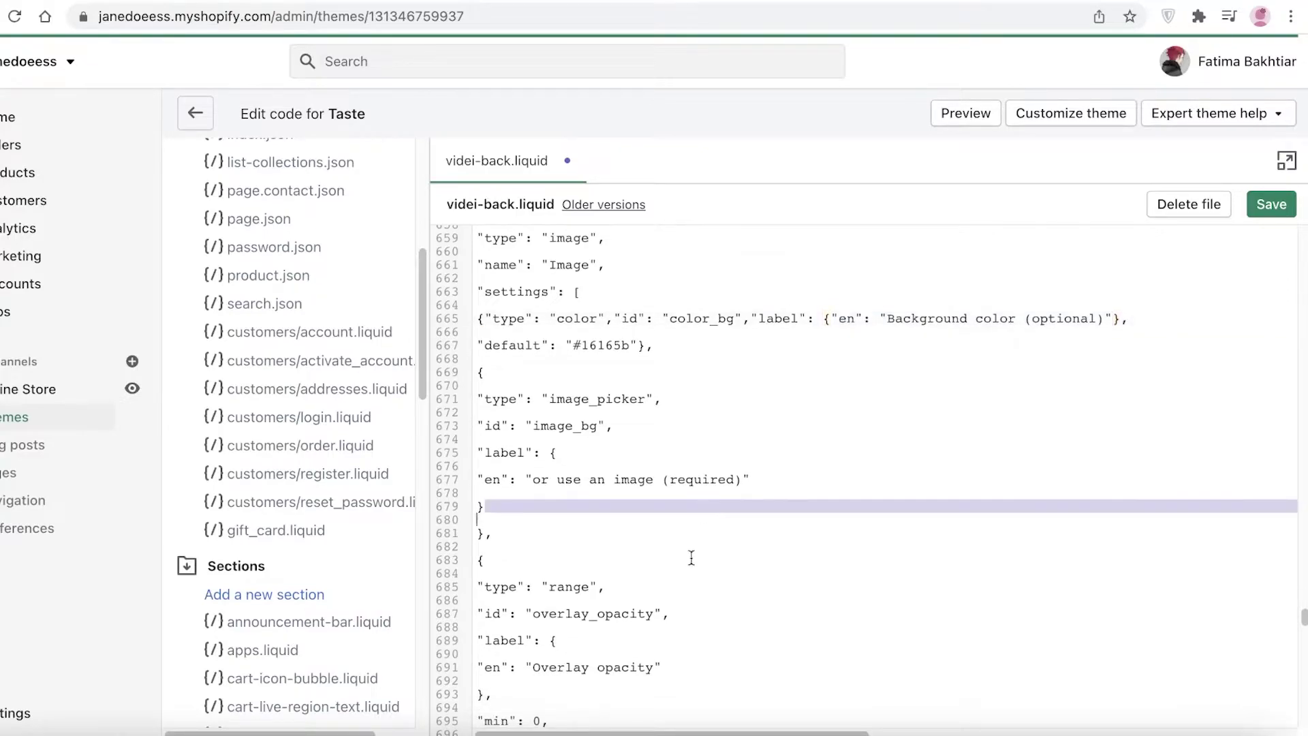
Check the rest of the section code through the presets and save videi-back.liquid
{"action": "scroll", "coordinate": [647, 700], "scroll_direction": "down", "scroll_amount": 20}
{"action": "scroll", "coordinate": [724, 534], "scroll_direction": "down", "scroll_amount": 10}
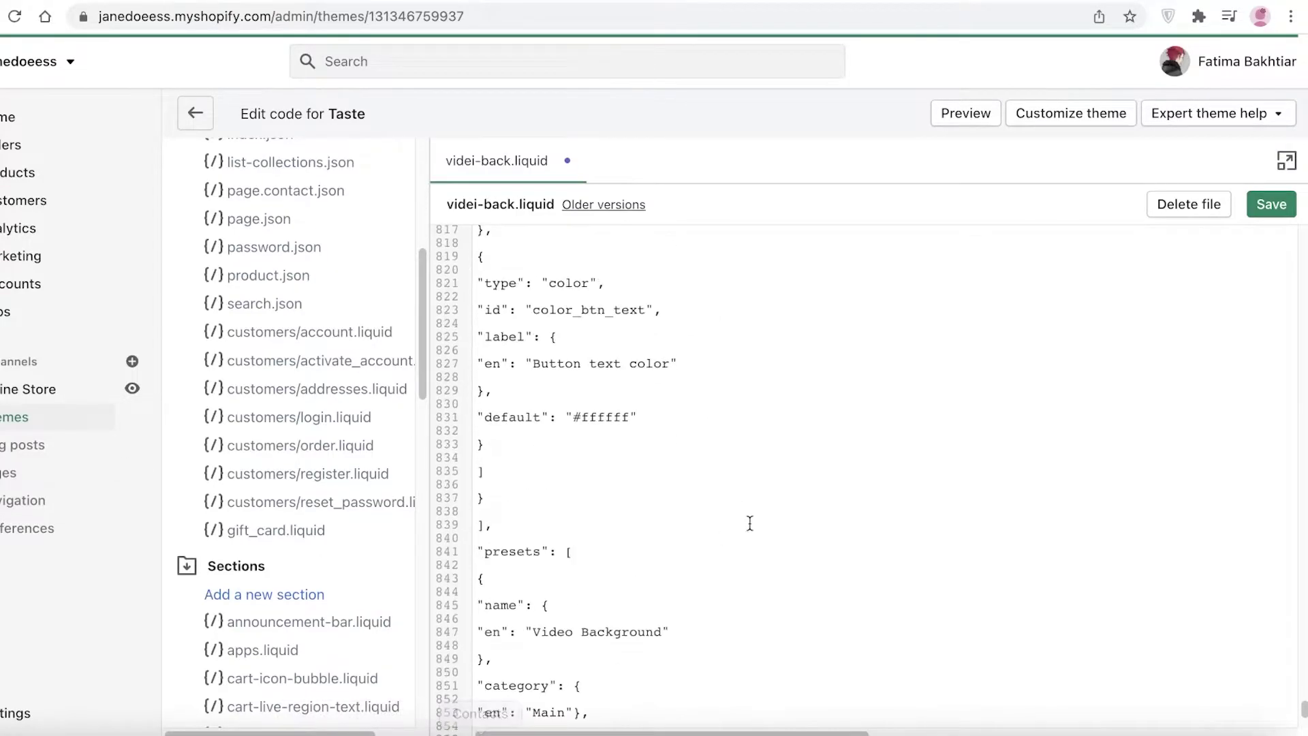
{"action": "scroll", "coordinate": [765, 517], "scroll_direction": "up", "scroll_amount": 10}
{"action": "scroll", "coordinate": [764, 707], "scroll_direction": "up", "scroll_amount": 20}
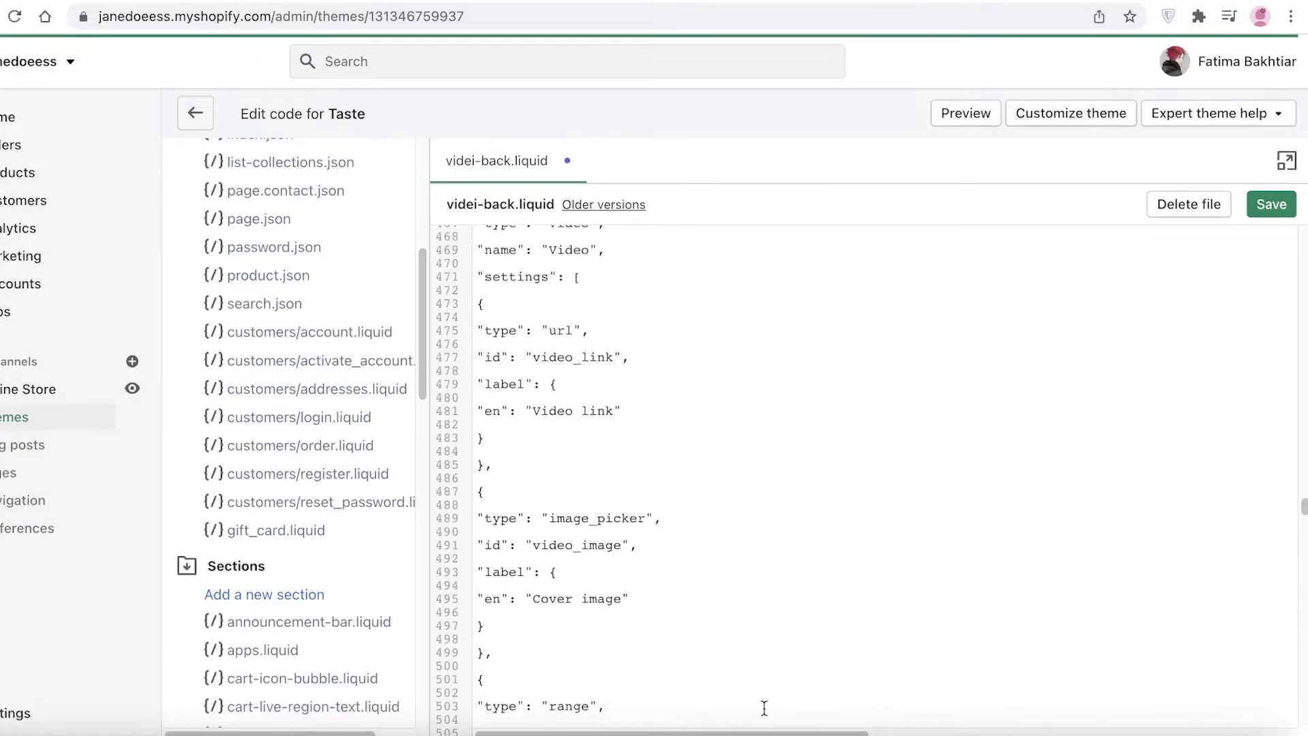
{"action": "scroll", "coordinate": [729, 538], "scroll_direction": "up", "scroll_amount": 20}
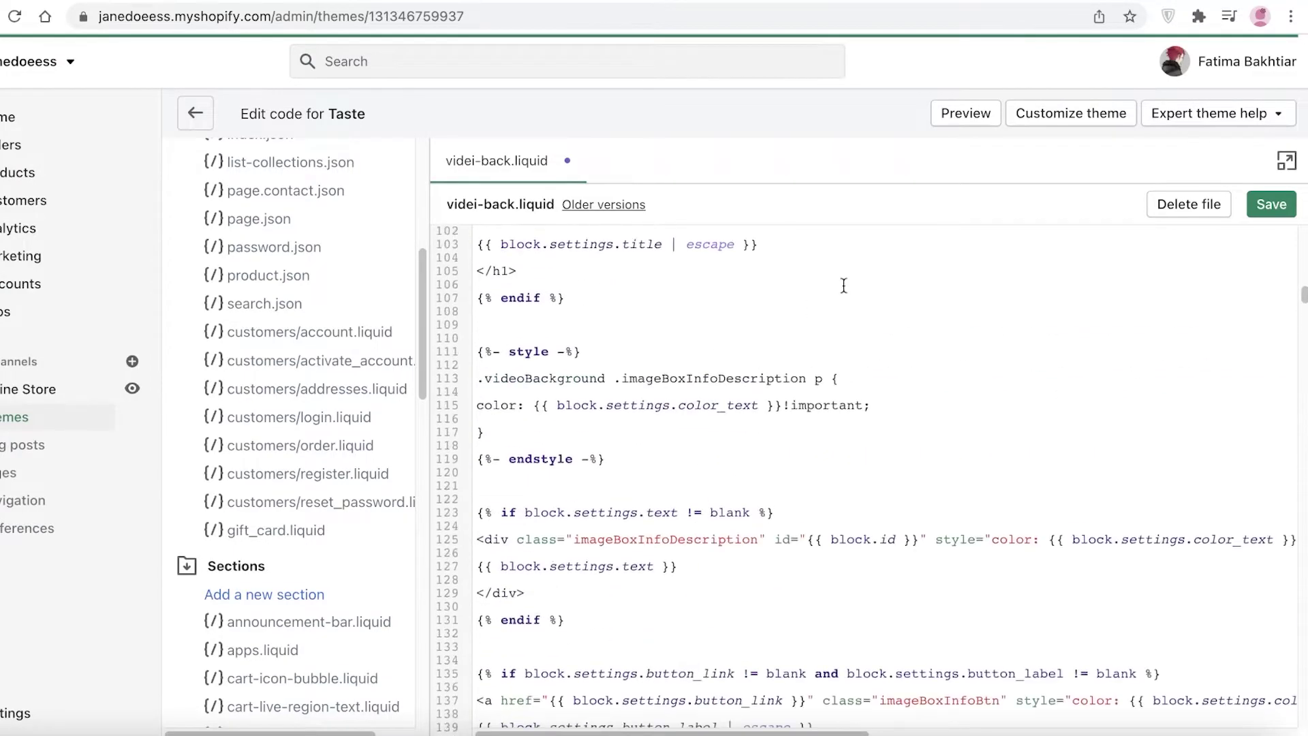
{"action": "left_click", "coordinate": [1285, 208]}
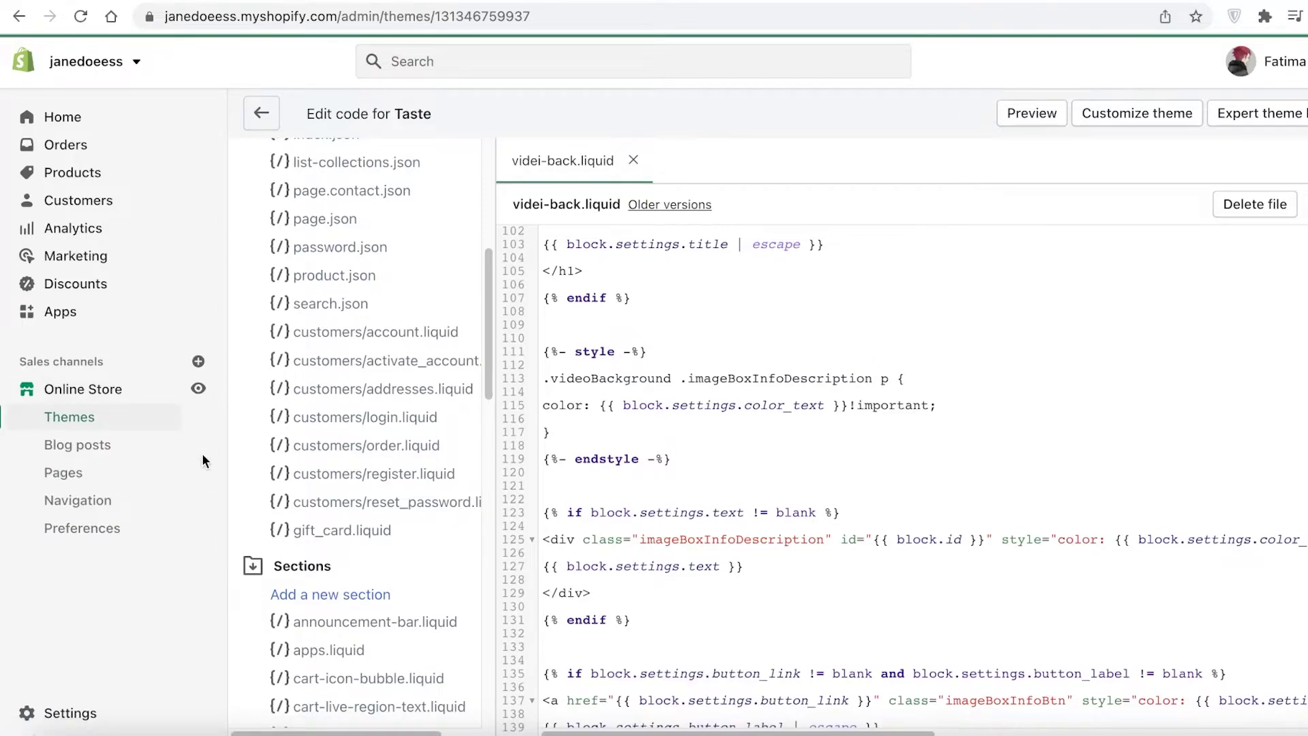
Leave the code editor for the Online Store themes, open the store settings in a new tab and show the Files page
{"action": "left_click", "coordinate": [148, 393]}
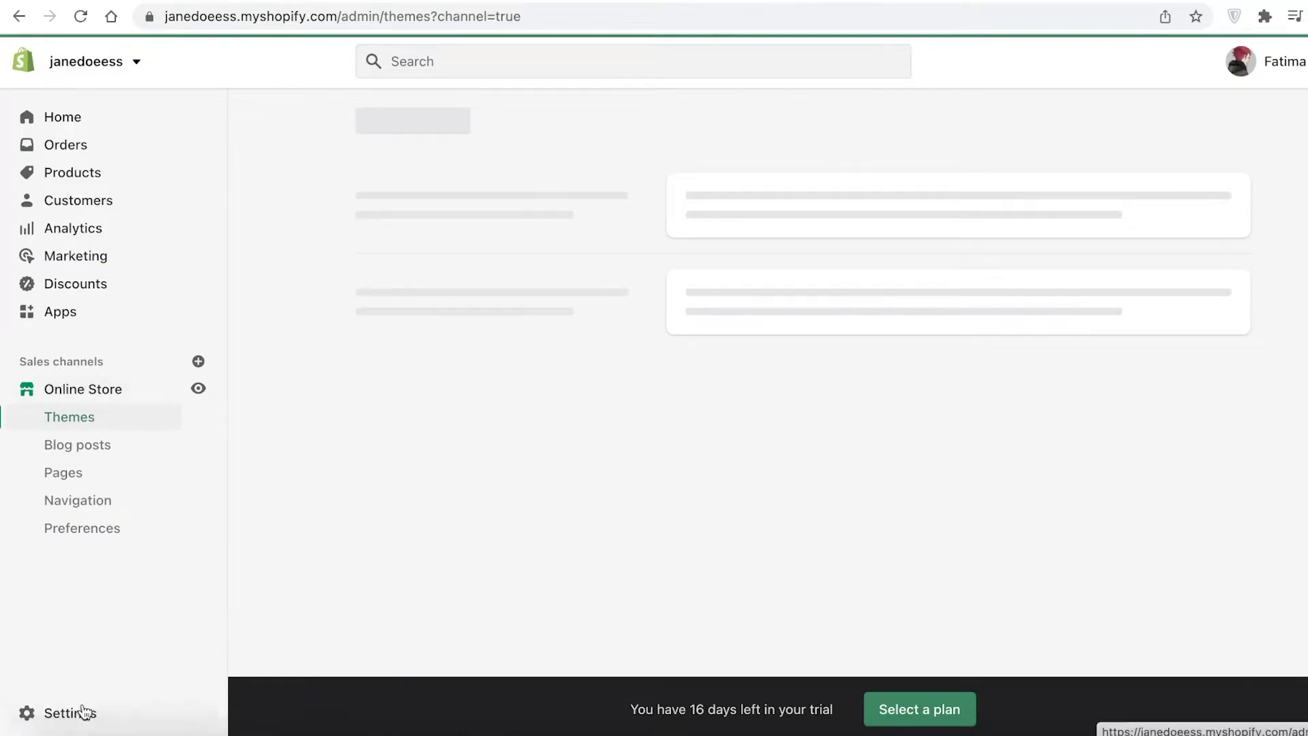
{"action": "right_click", "coordinate": [84, 712]}
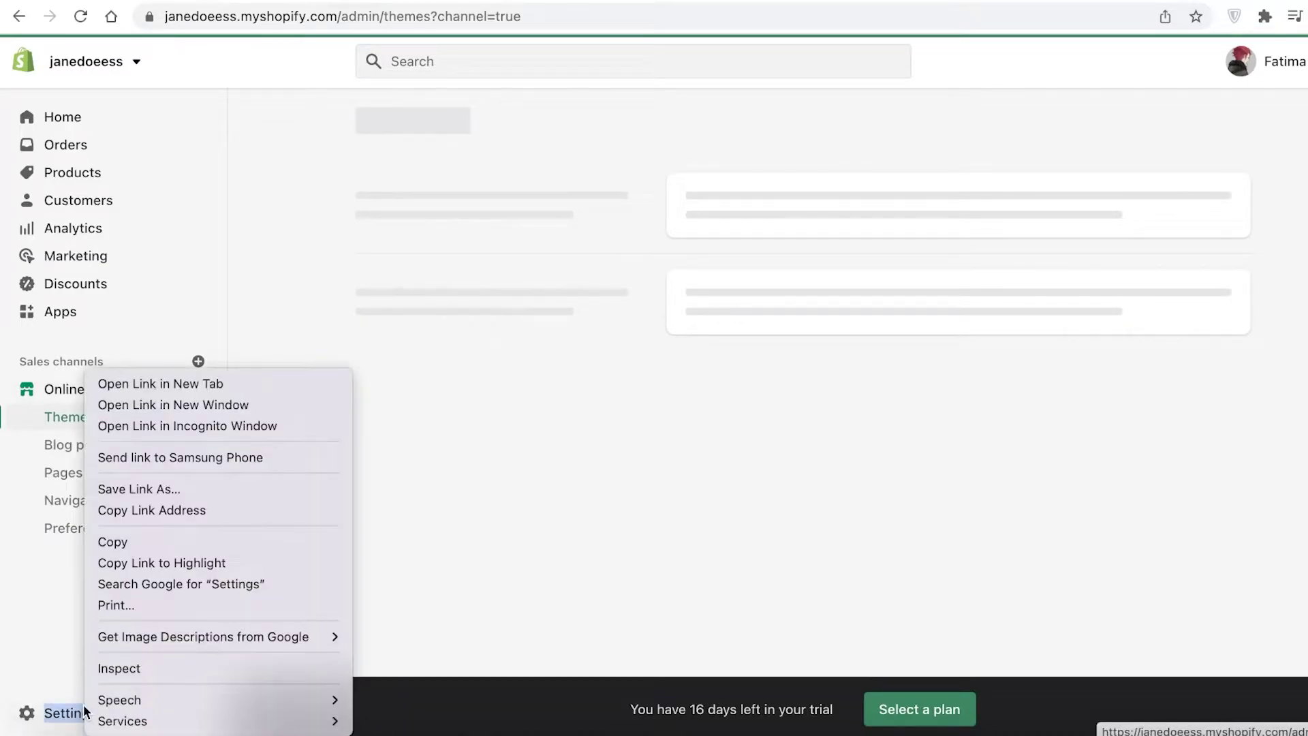
{"action": "left_click", "coordinate": [259, 382]}
{"action": "key", "text": "ctrl+Tab"}
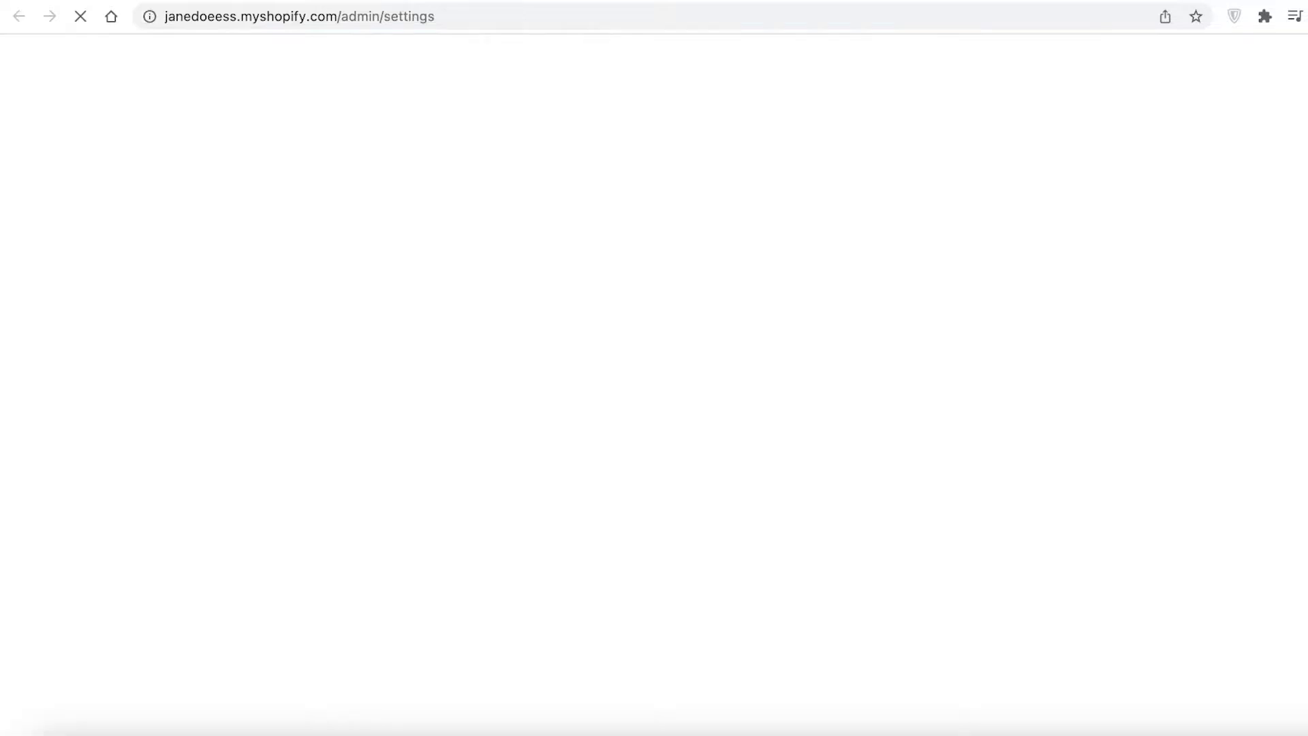
{"action": "scroll", "coordinate": [234, 531], "scroll_direction": "down", "scroll_amount": 5}
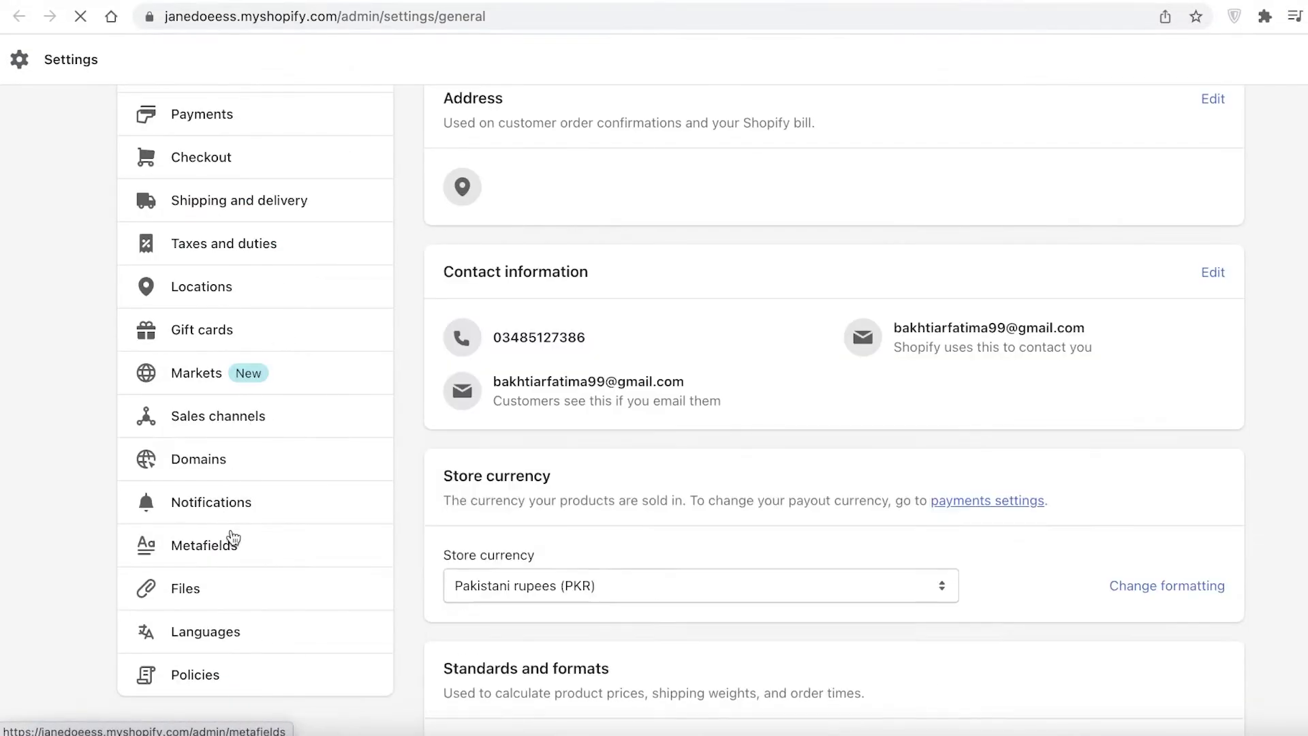
{"action": "left_click", "coordinate": [216, 587]}
{"action": "scroll", "coordinate": [844, 467], "scroll_direction": "down", "scroll_amount": 3}
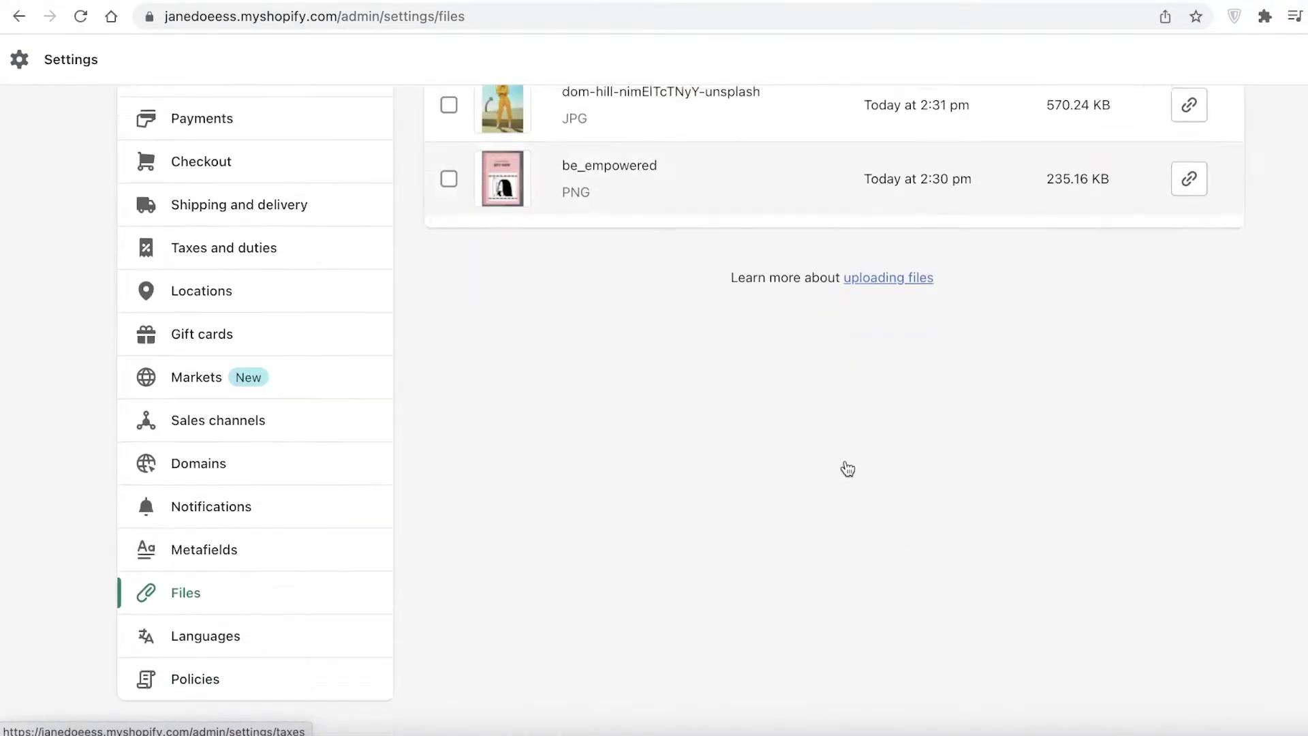
{"action": "scroll", "coordinate": [845, 468], "scroll_direction": "up", "scroll_amount": 1}
{"action": "scroll", "coordinate": [845, 467], "scroll_direction": "up", "scroll_amount": 2}
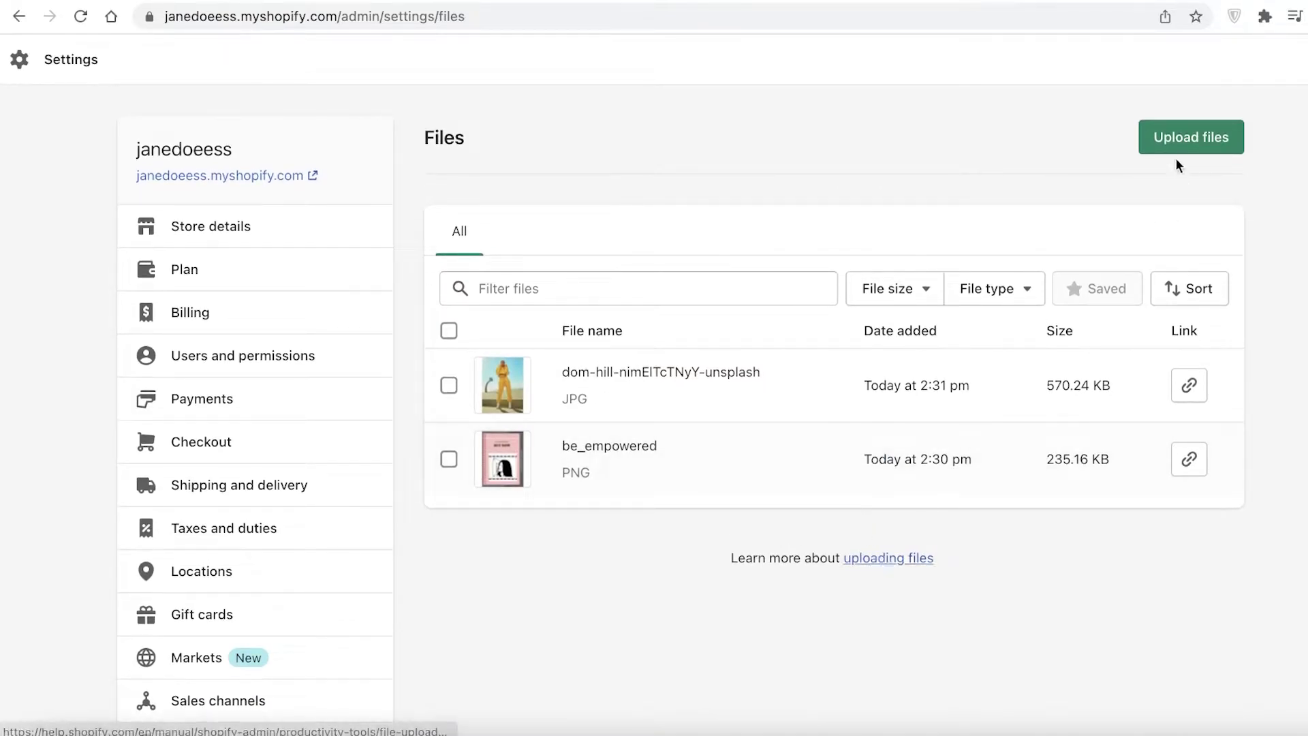
Try to upload the vecteezy_calming-colorful-polygonal-passage MP4 from the Downloads folder to the store's files
{"action": "left_click", "coordinate": [1196, 132]}
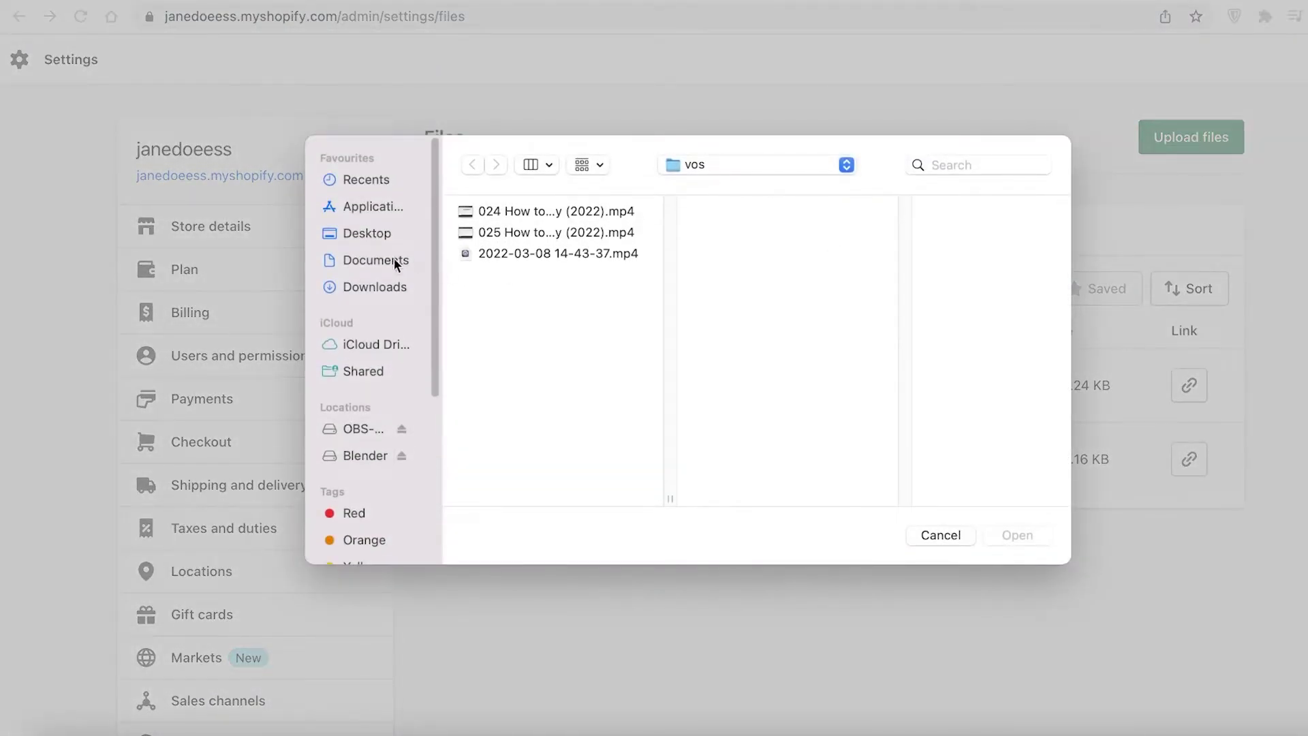
{"action": "left_click", "coordinate": [374, 286]}
{"action": "scroll", "coordinate": [622, 408], "scroll_direction": "down", "scroll_amount": 5}
{"action": "scroll", "coordinate": [545, 369], "scroll_direction": "up", "scroll_amount": 2}
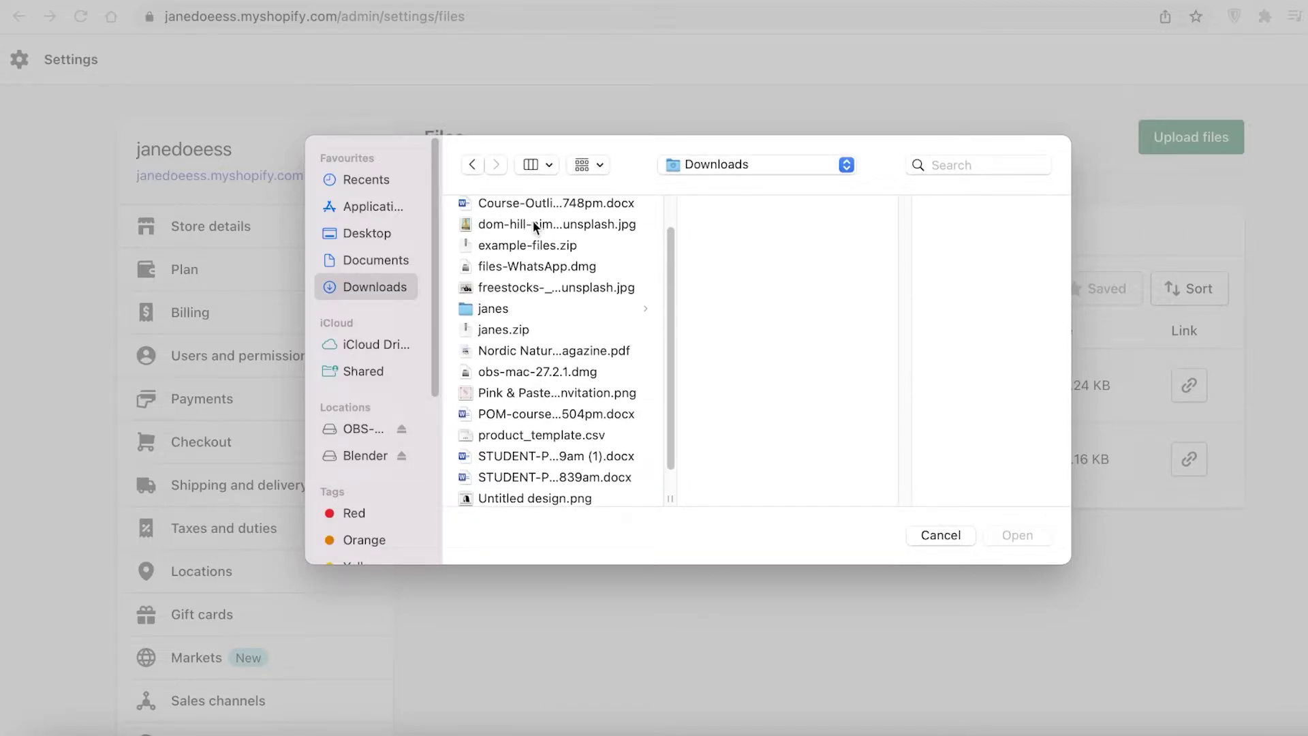
{"action": "left_click", "coordinate": [518, 289]}
{"action": "left_click", "coordinate": [543, 355]}
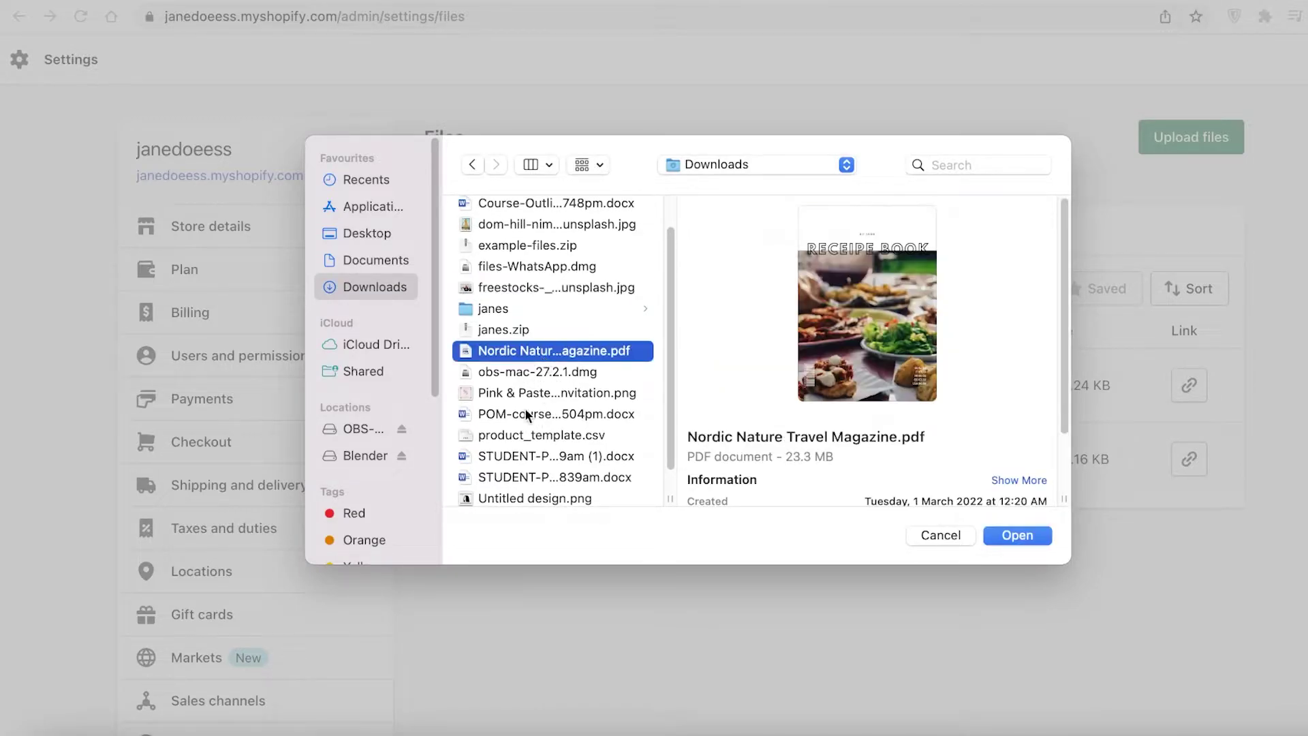
{"action": "left_click", "coordinate": [526, 413]}
{"action": "scroll", "coordinate": [526, 413], "scroll_direction": "down", "scroll_amount": 2}
{"action": "left_click", "coordinate": [520, 424]}
{"action": "left_click", "coordinate": [519, 481]}
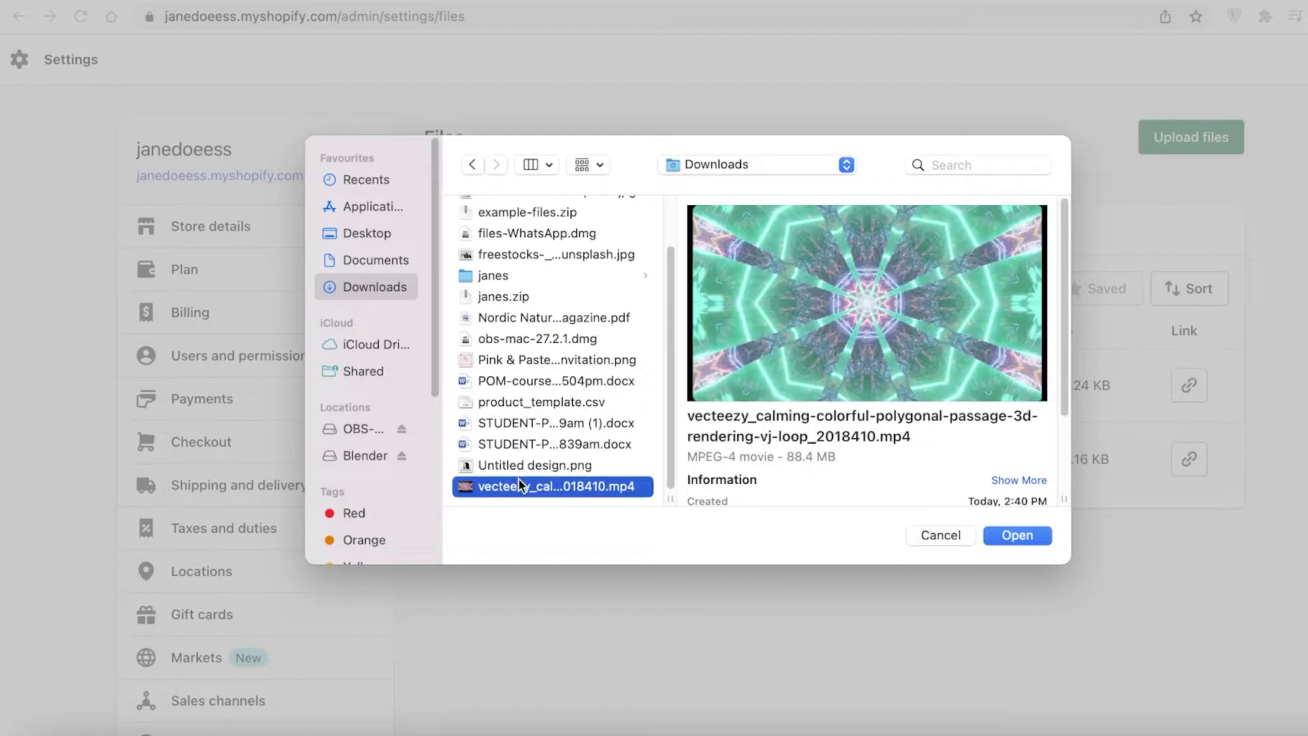
{"action": "left_click", "coordinate": [1015, 535]}
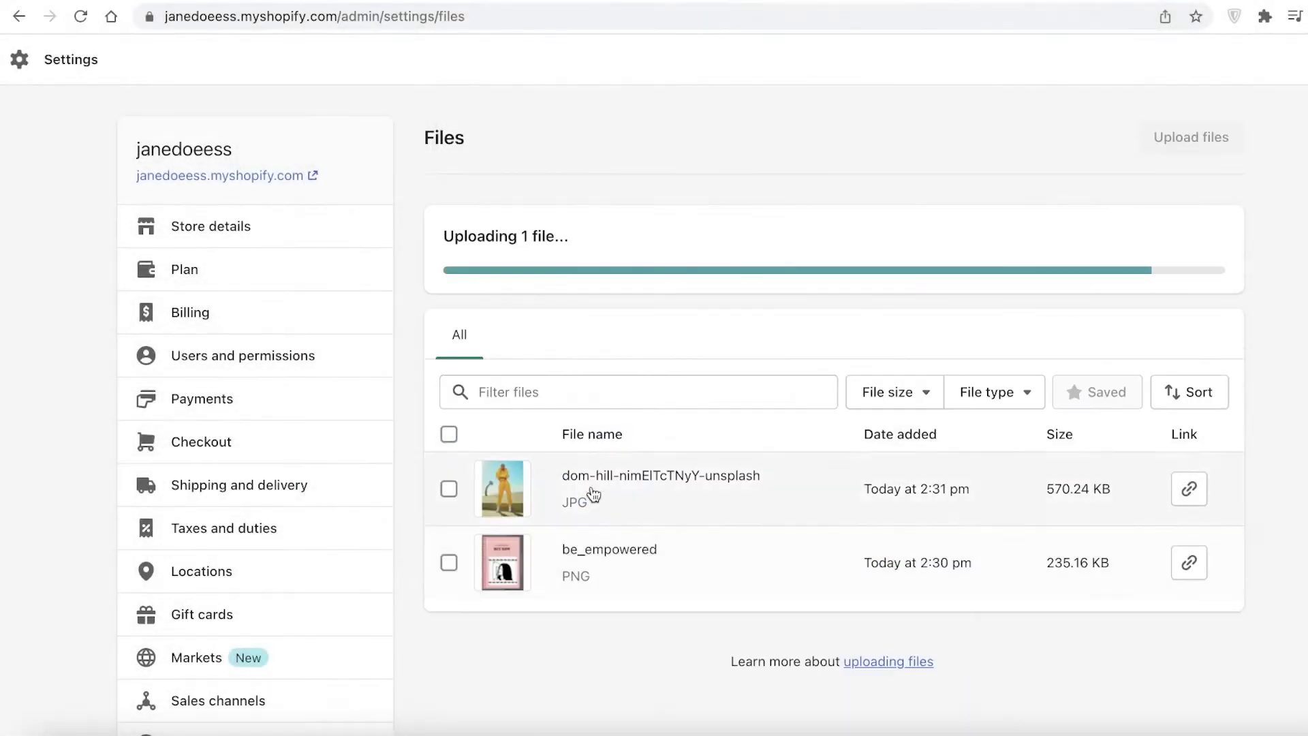
Try to upload the vecteezy_timelapse-of-the-full-moon-on-a-clear-night-sky MP4 from Downloads to the store's files
{"action": "left_click", "coordinate": [734, 361]}
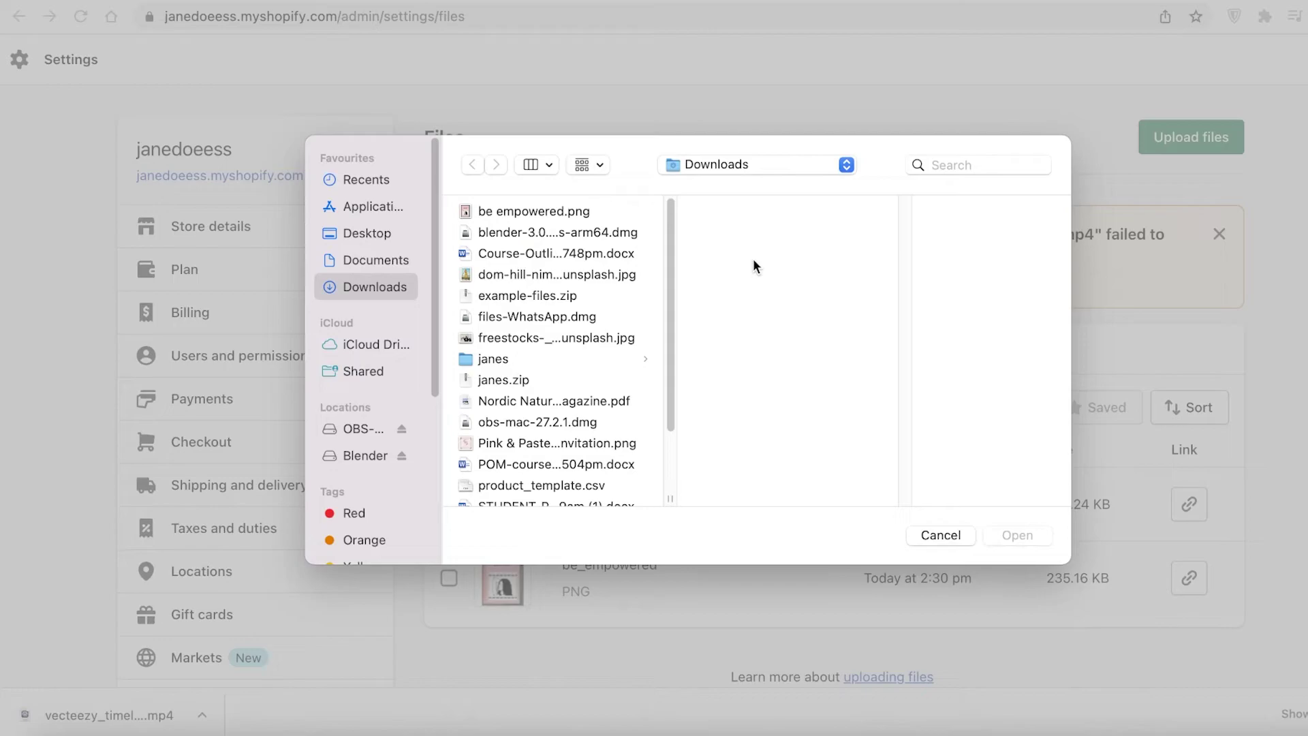
{"action": "scroll", "coordinate": [585, 346], "scroll_direction": "down", "scroll_amount": 4}
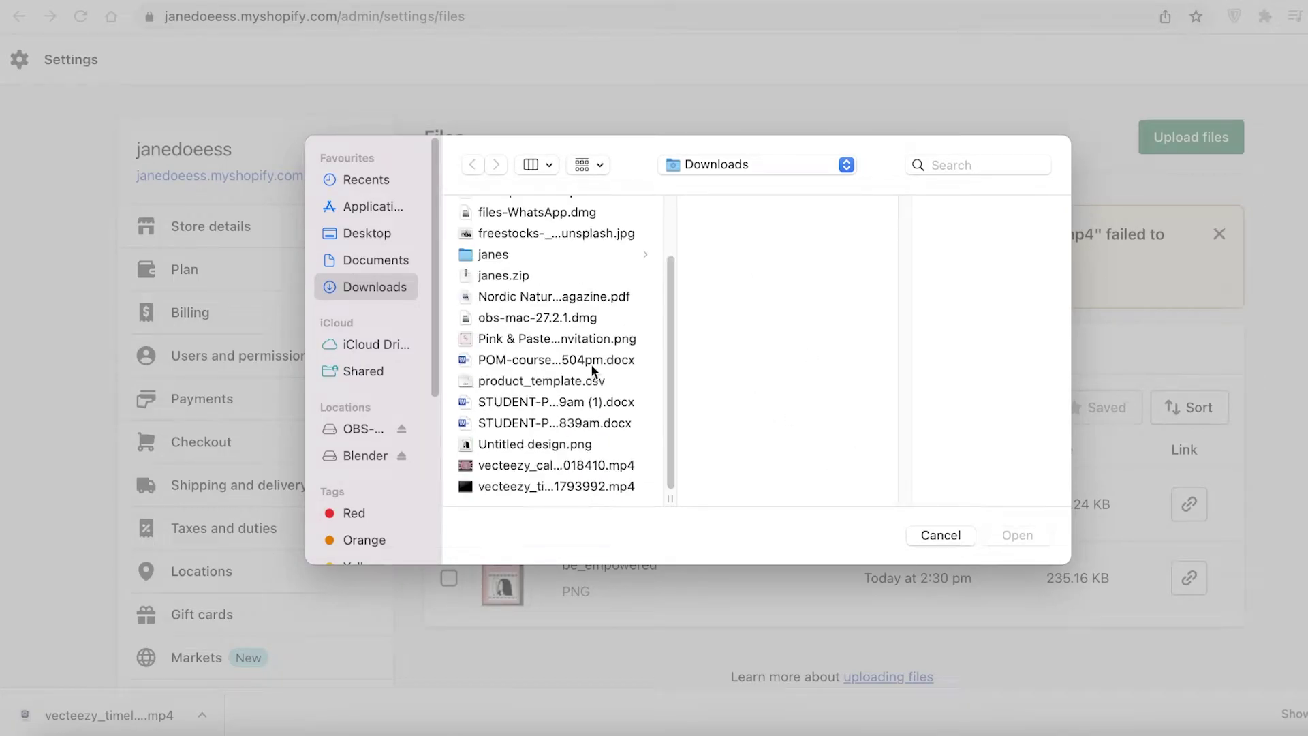
{"action": "left_click", "coordinate": [572, 488]}
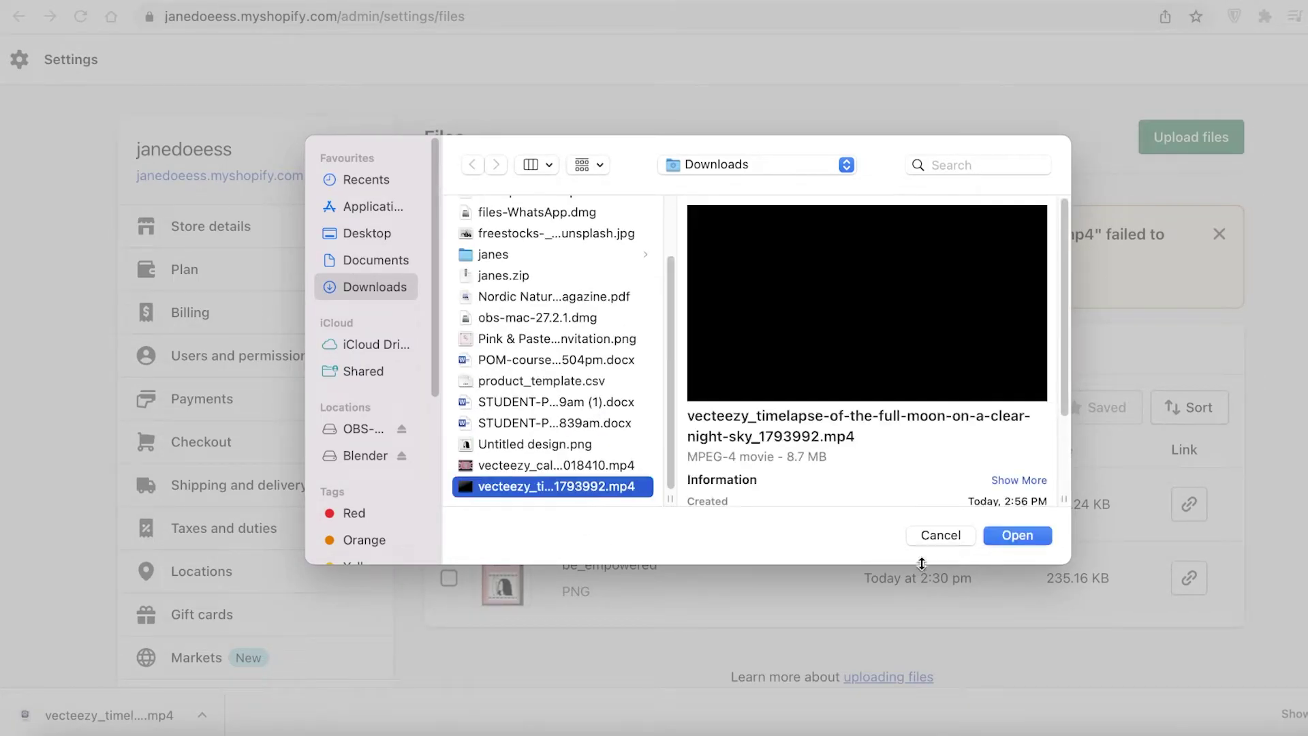
{"action": "left_click", "coordinate": [1001, 538]}
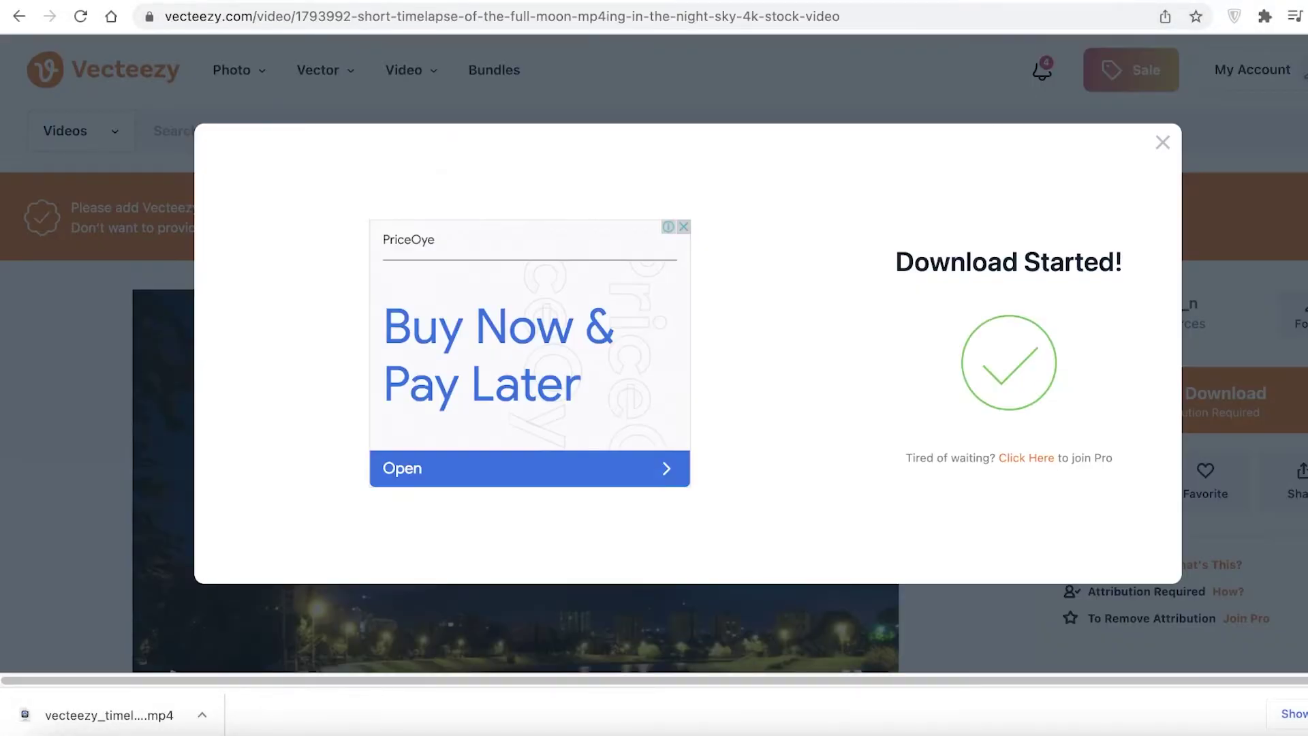
Close the Vecteezy download message and return to the store's Files page to check the upload status
{"action": "left_click", "coordinate": [1162, 142]}
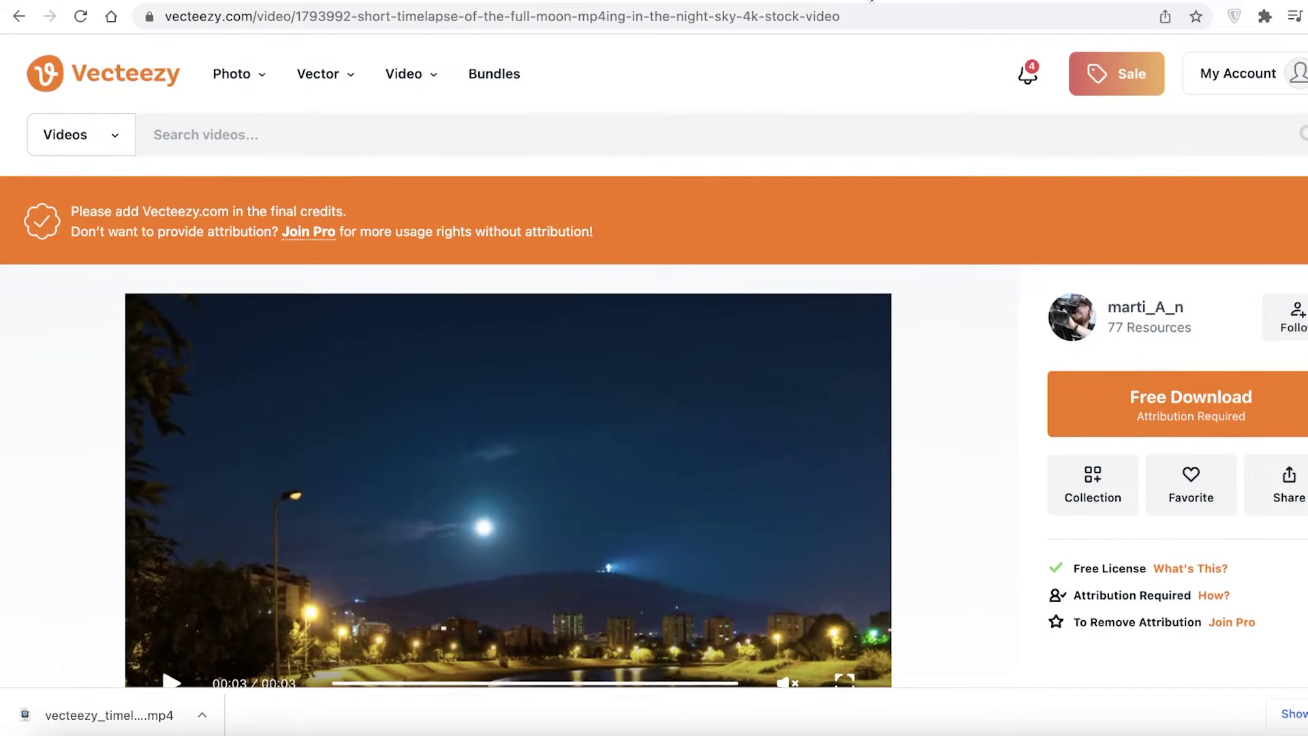
{"action": "left_click", "coordinate": [768, 1]}
{"action": "scroll", "coordinate": [573, 267], "scroll_direction": "down", "scroll_amount": 3}
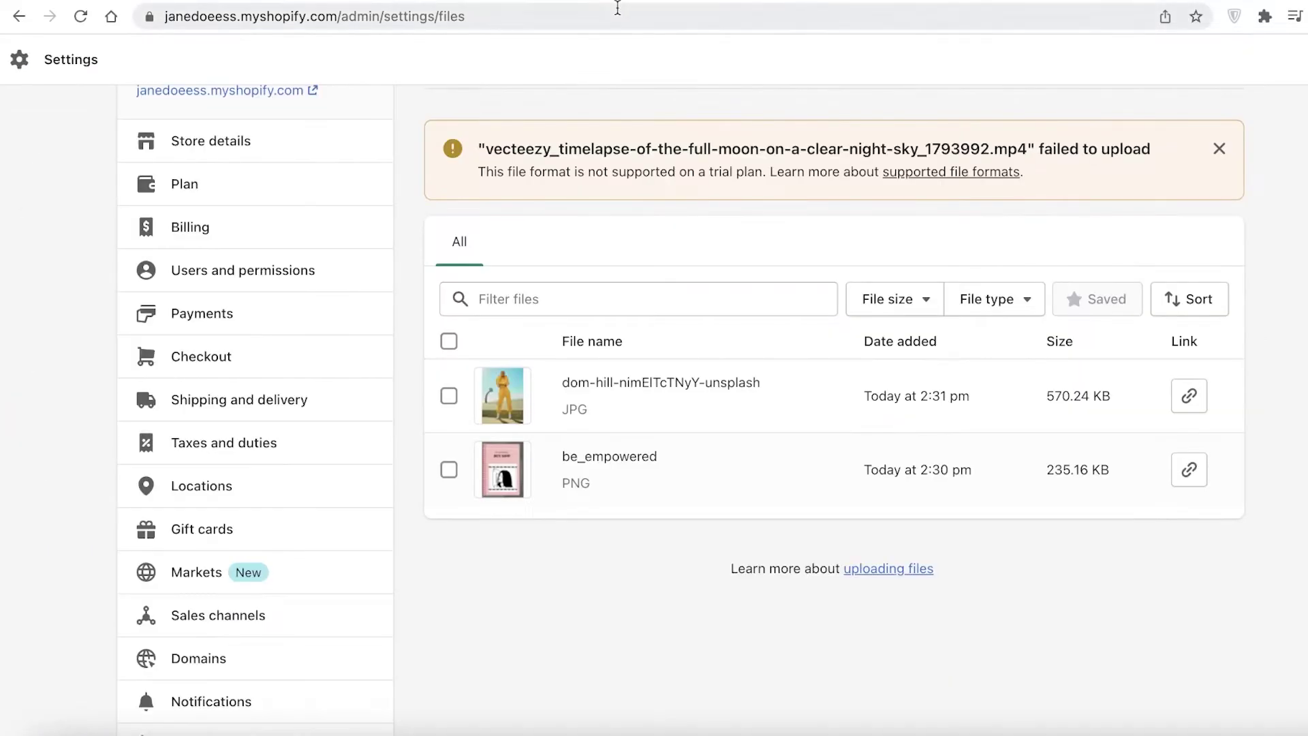
{"action": "scroll", "coordinate": [584, 117], "scroll_direction": "down", "scroll_amount": 4}
{"action": "scroll", "coordinate": [624, 141], "scroll_direction": "up", "scroll_amount": 4}
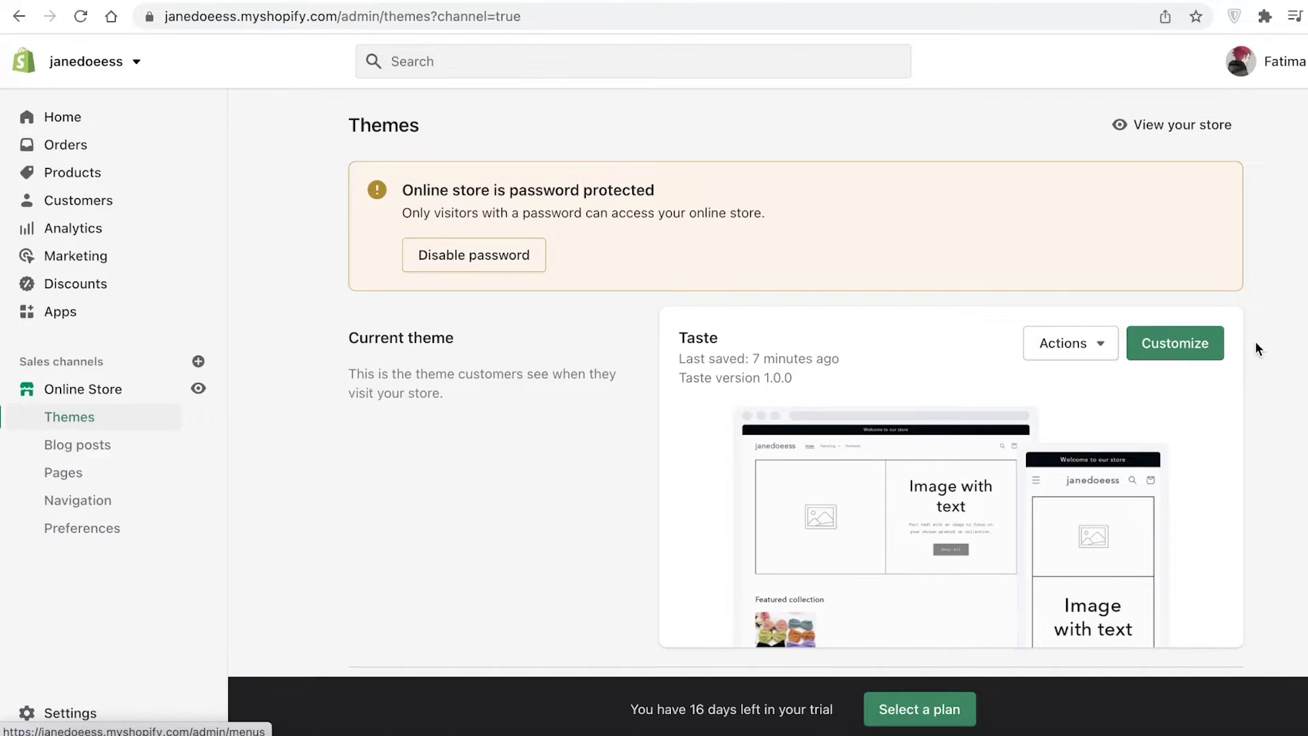
Open the Taste theme for customizing and add a Video Background section to the end of the home page template
{"action": "left_click", "coordinate": [1210, 349]}
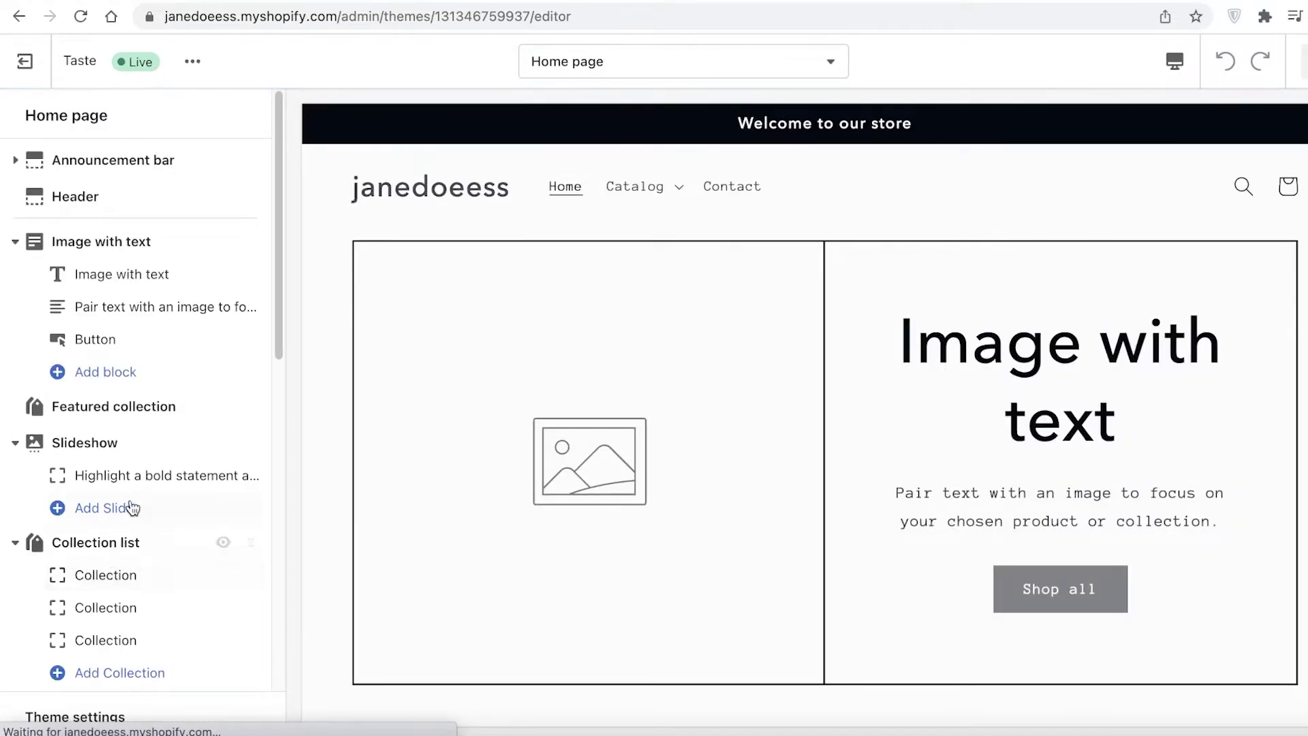
{"action": "scroll", "coordinate": [130, 513], "scroll_direction": "down", "scroll_amount": 10}
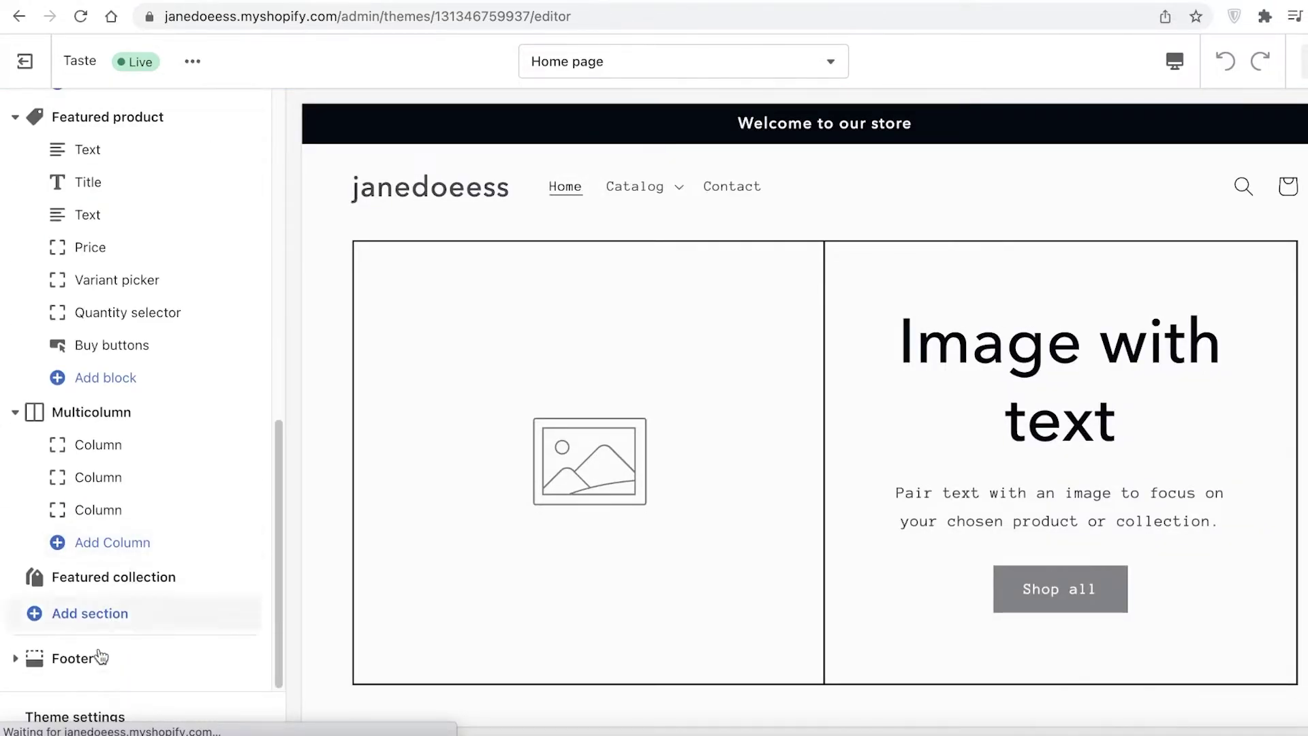
{"action": "scroll", "coordinate": [81, 613], "scroll_direction": "up", "scroll_amount": 10}
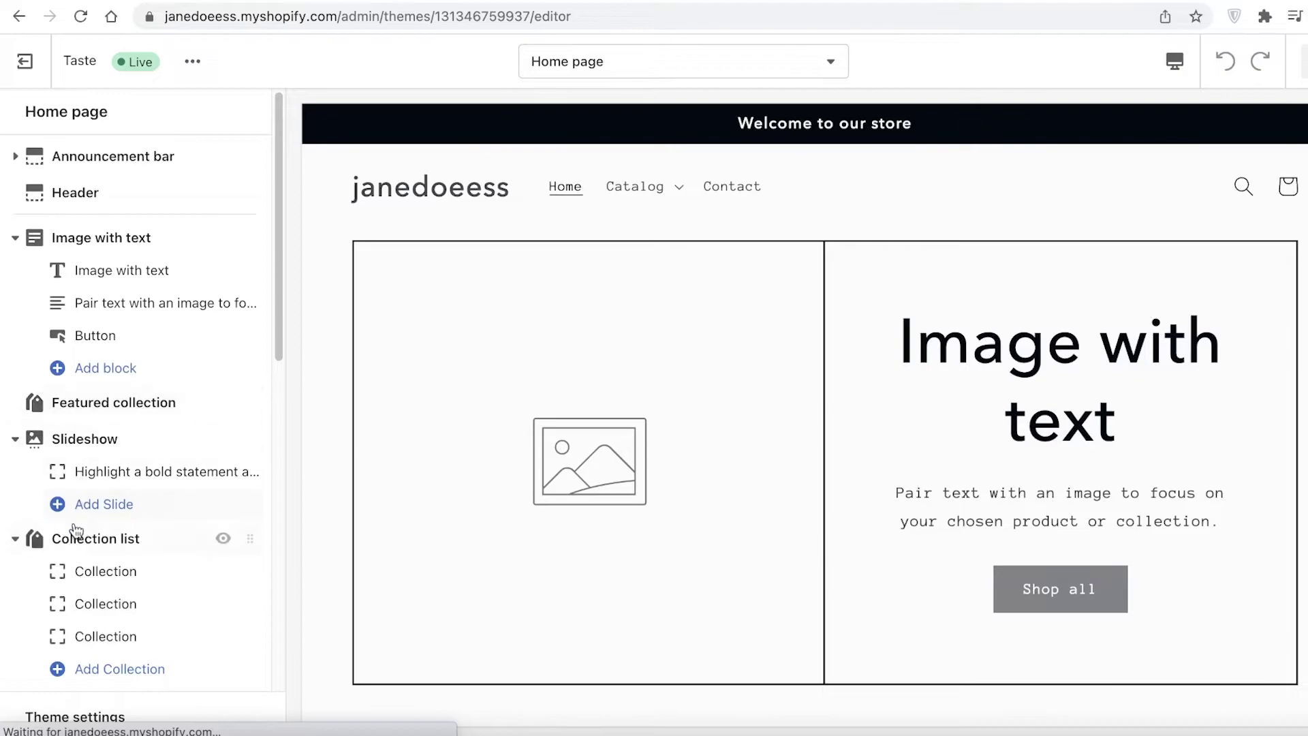
{"action": "scroll", "coordinate": [79, 526], "scroll_direction": "down", "scroll_amount": 8}
{"action": "scroll", "coordinate": [75, 477], "scroll_direction": "down", "scroll_amount": 3}
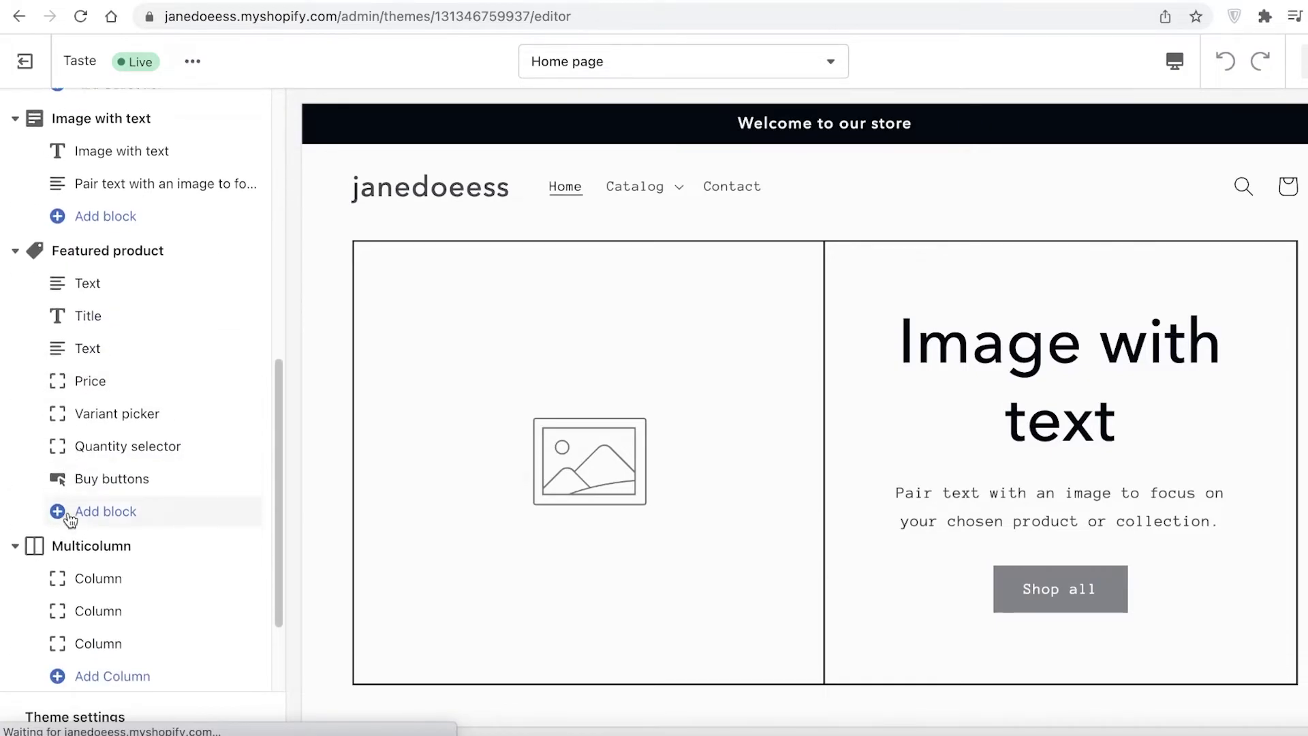
{"action": "left_click", "coordinate": [109, 525]}
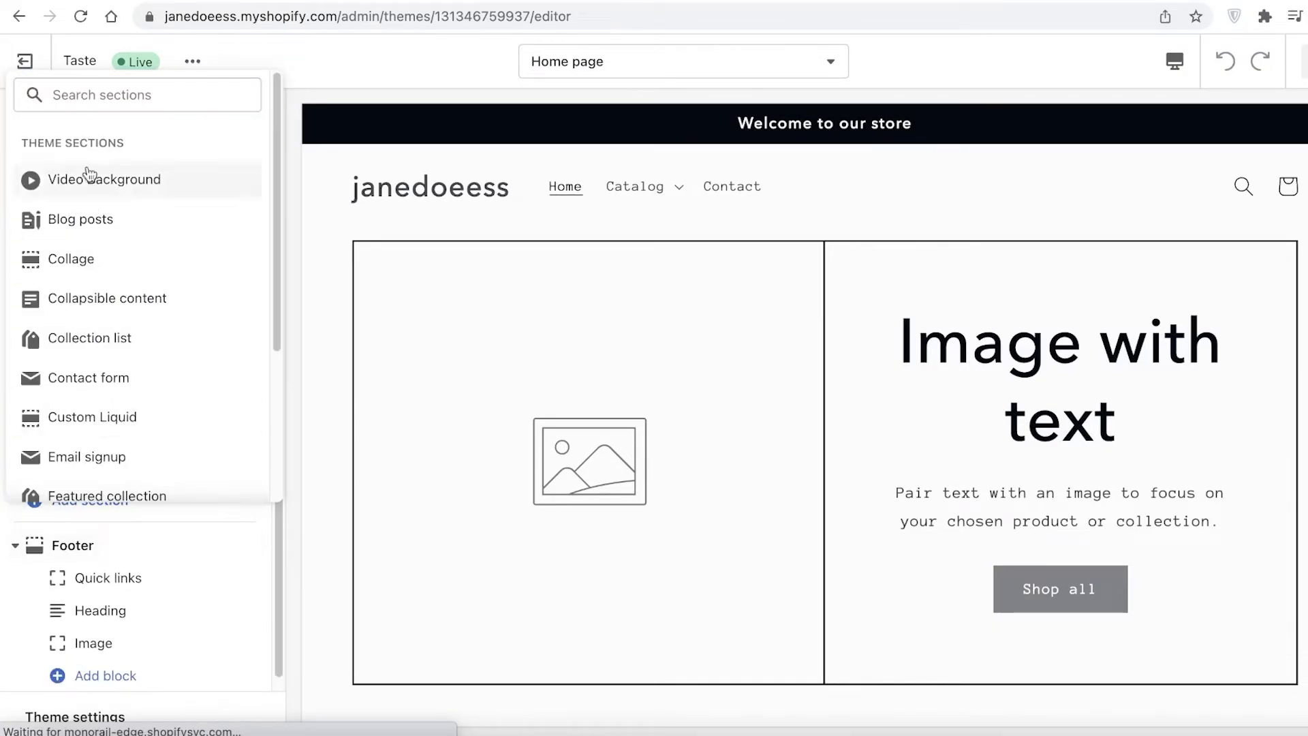
{"action": "scroll", "coordinate": [43, 508], "scroll_direction": "down", "scroll_amount": 1}
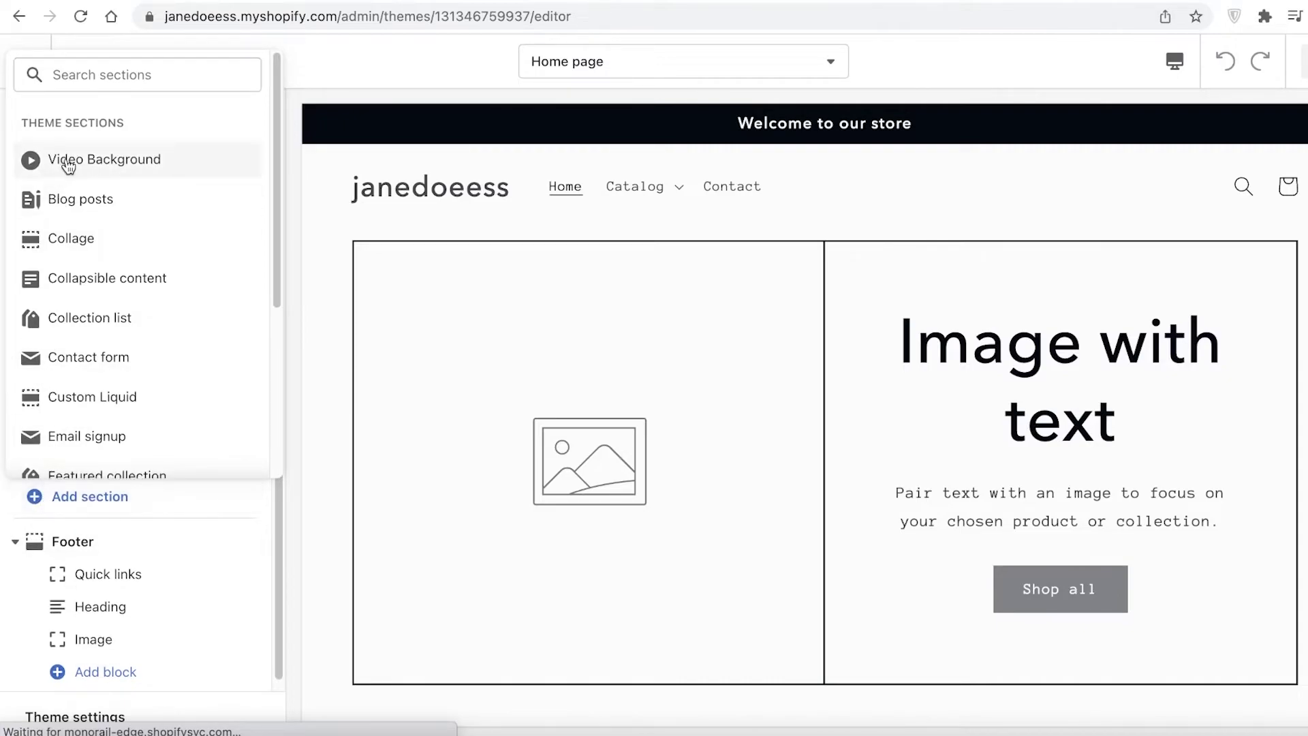
{"action": "scroll", "coordinate": [108, 263], "scroll_direction": "down", "scroll_amount": 5}
{"action": "scroll", "coordinate": [59, 166], "scroll_direction": "up", "scroll_amount": 5}
{"action": "left_click", "coordinate": [105, 164]}
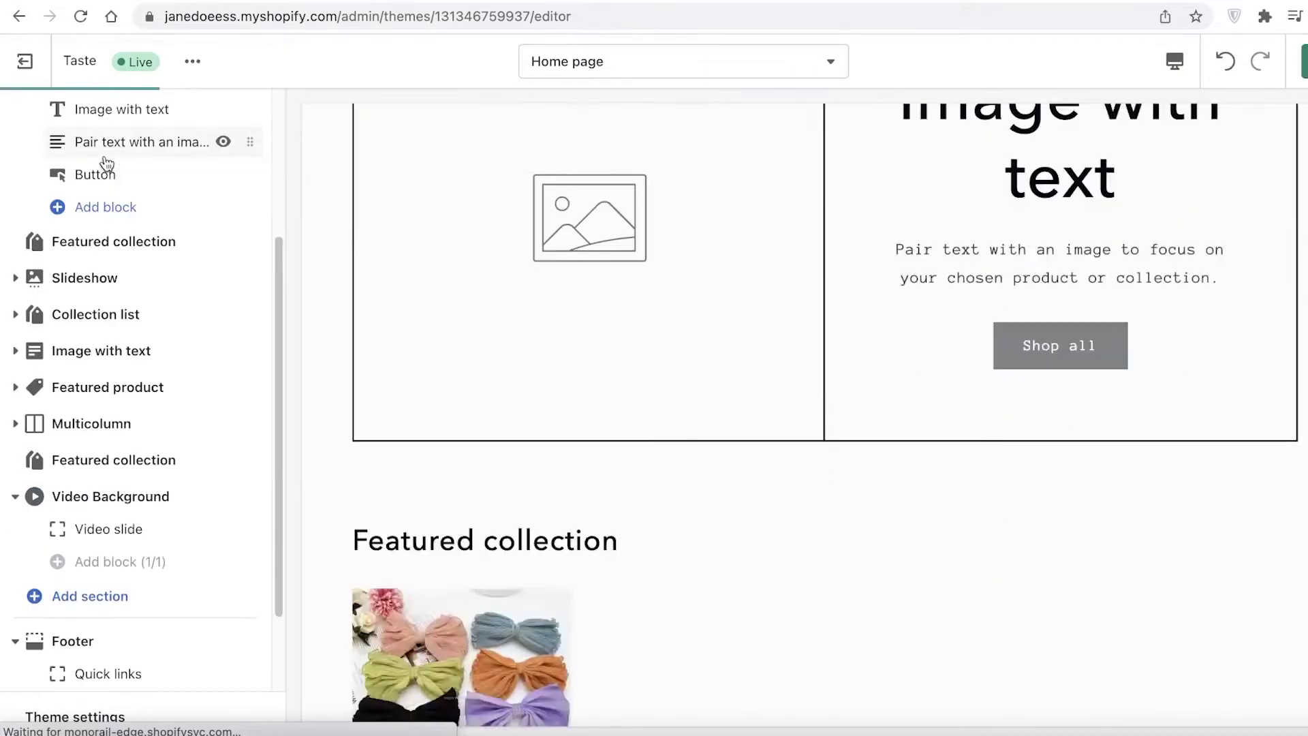
Set the library photo of the yellow outfit as the image of the Video Background section's Video slide block
{"action": "scroll", "coordinate": [993, 445], "scroll_direction": "down", "scroll_amount": 3}
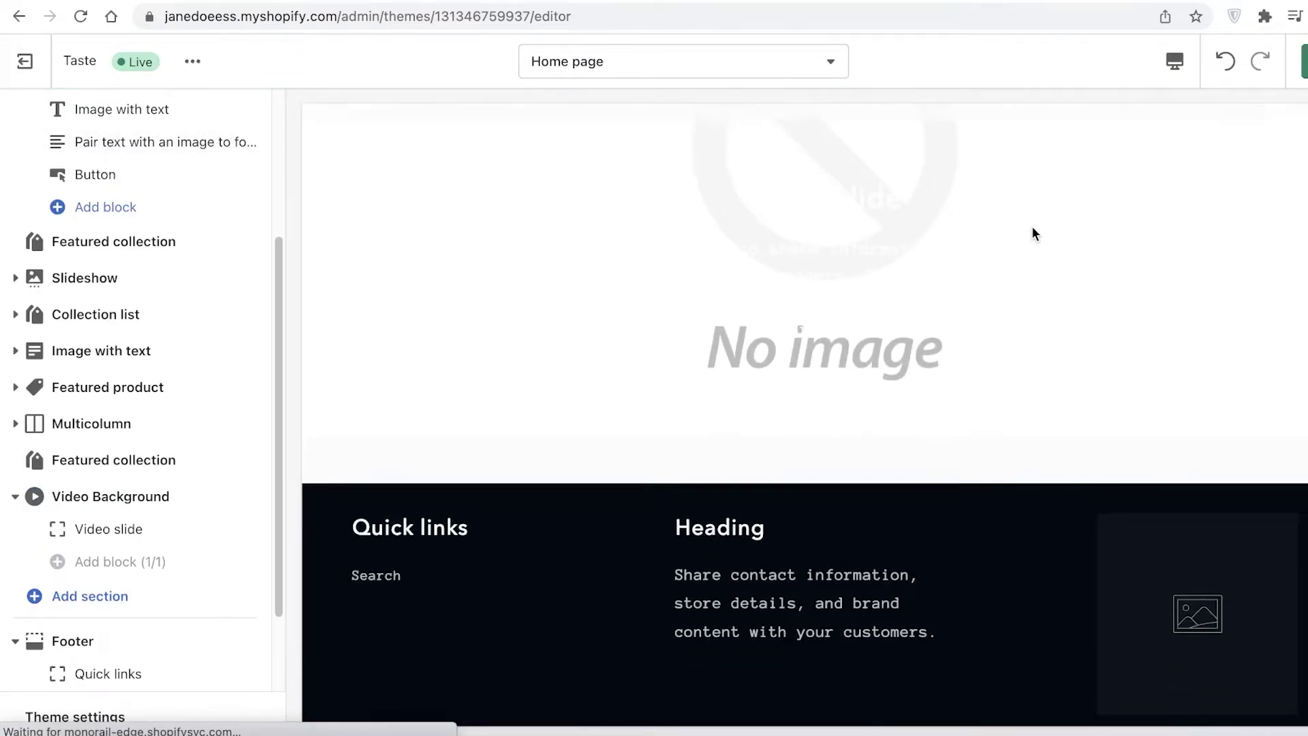
{"action": "scroll", "coordinate": [1032, 231], "scroll_direction": "up", "scroll_amount": 2}
{"action": "scroll", "coordinate": [248, 137], "scroll_direction": "up", "scroll_amount": 1}
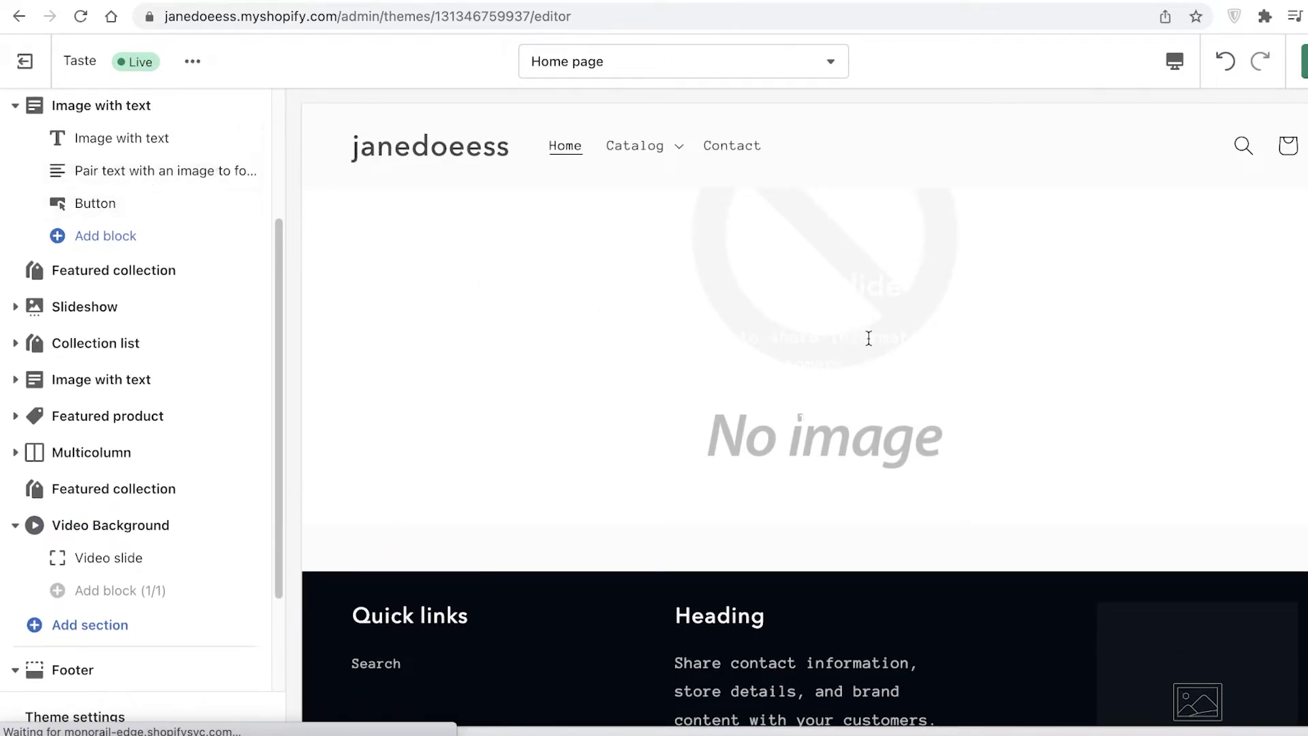
{"action": "scroll", "coordinate": [867, 339], "scroll_direction": "up", "scroll_amount": 2}
{"action": "scroll", "coordinate": [843, 427], "scroll_direction": "down", "scroll_amount": 1}
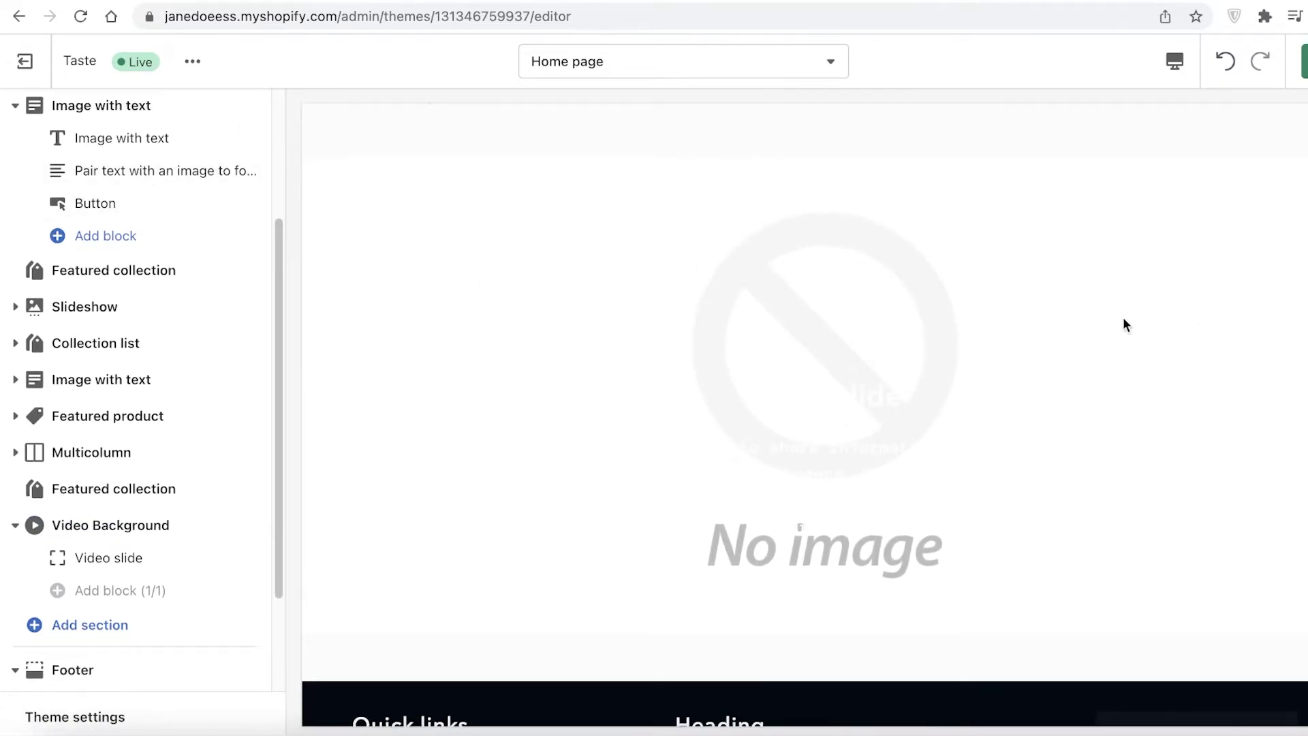
{"action": "scroll", "coordinate": [1029, 282], "scroll_direction": "up", "scroll_amount": 3}
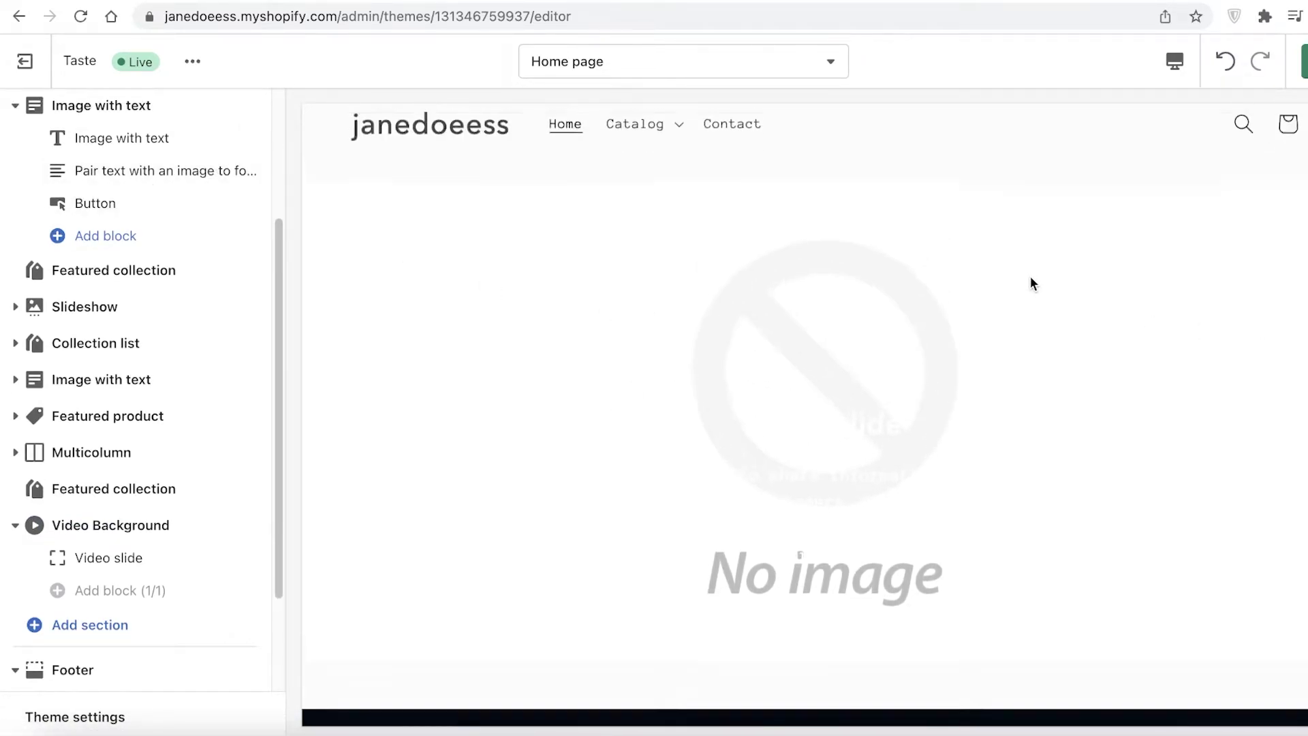
{"action": "left_click", "coordinate": [75, 555]}
{"action": "left_click", "coordinate": [129, 297]}
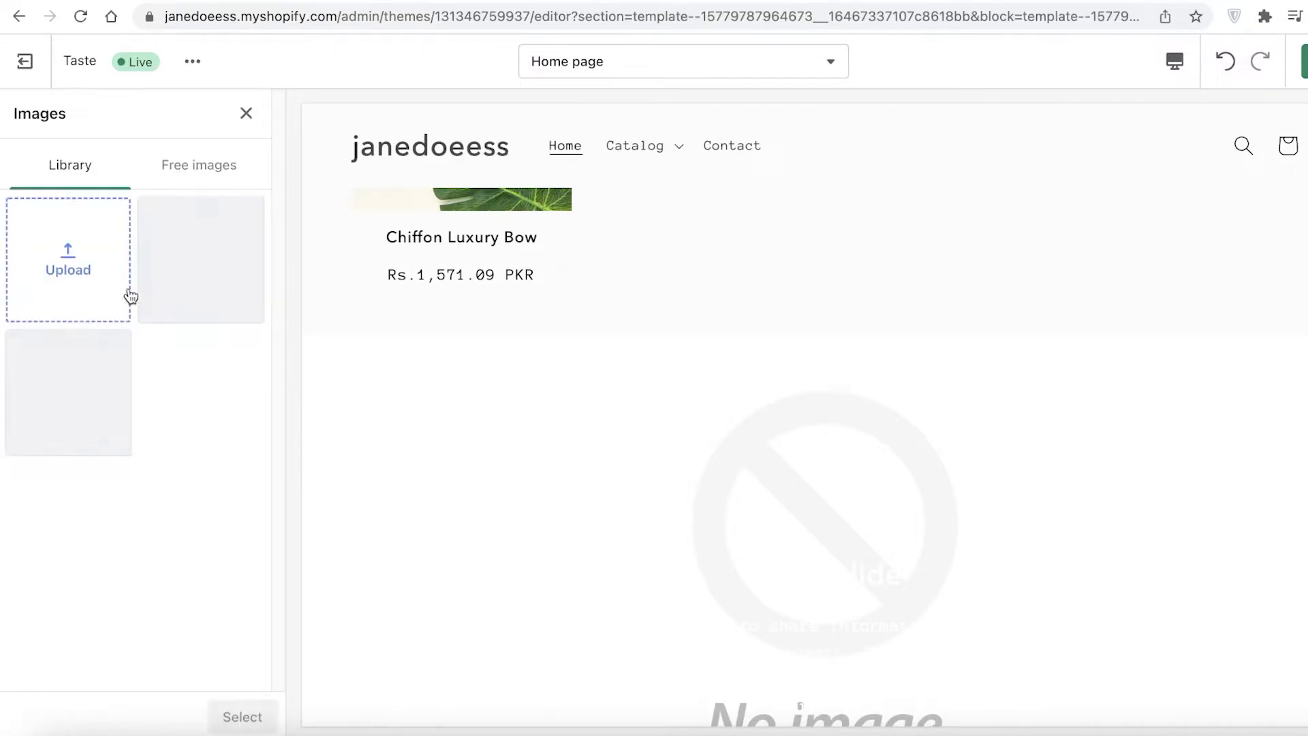
{"action": "left_click", "coordinate": [201, 293]}
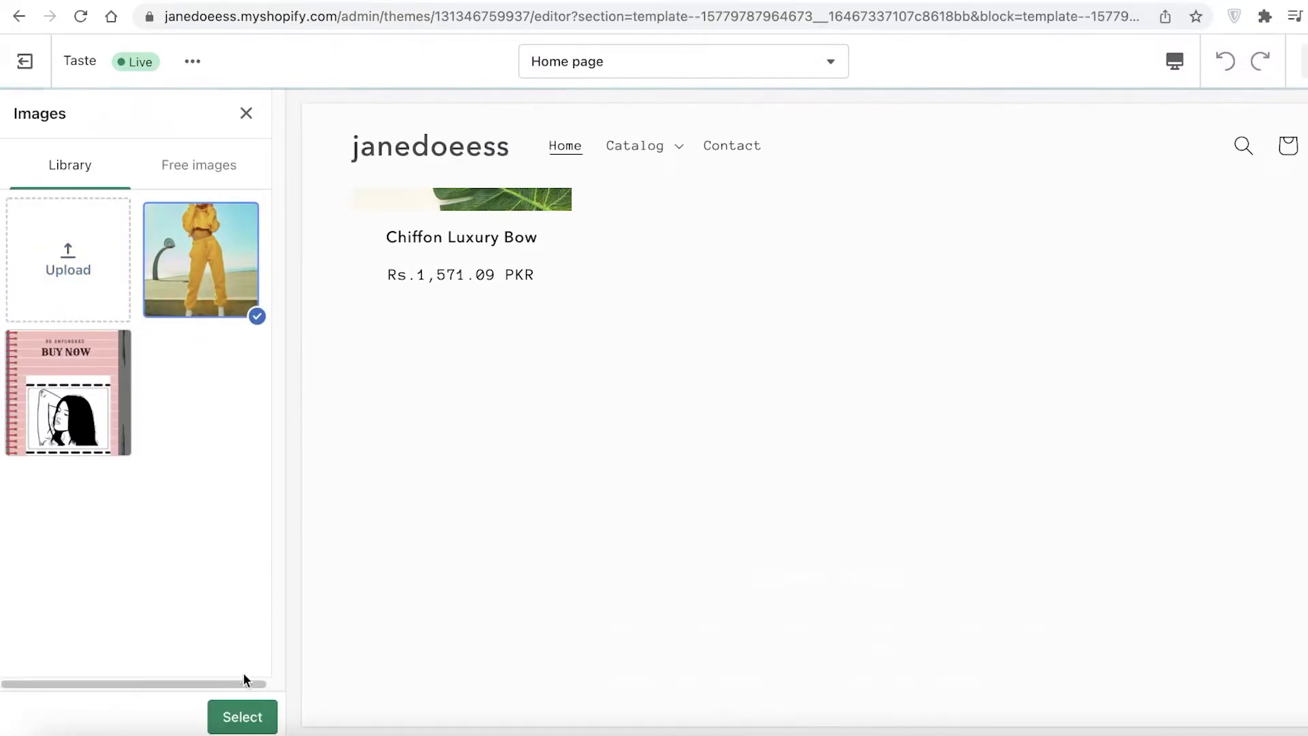
{"action": "left_click", "coordinate": [242, 715]}
Review the Video slide block's text, color and button settings with the page preview, and return to the section list
{"action": "scroll", "coordinate": [218, 540], "scroll_direction": "down", "scroll_amount": 3}
{"action": "scroll", "coordinate": [173, 481], "scroll_direction": "down", "scroll_amount": 6}
{"action": "scroll", "coordinate": [828, 572], "scroll_direction": "down", "scroll_amount": 6}
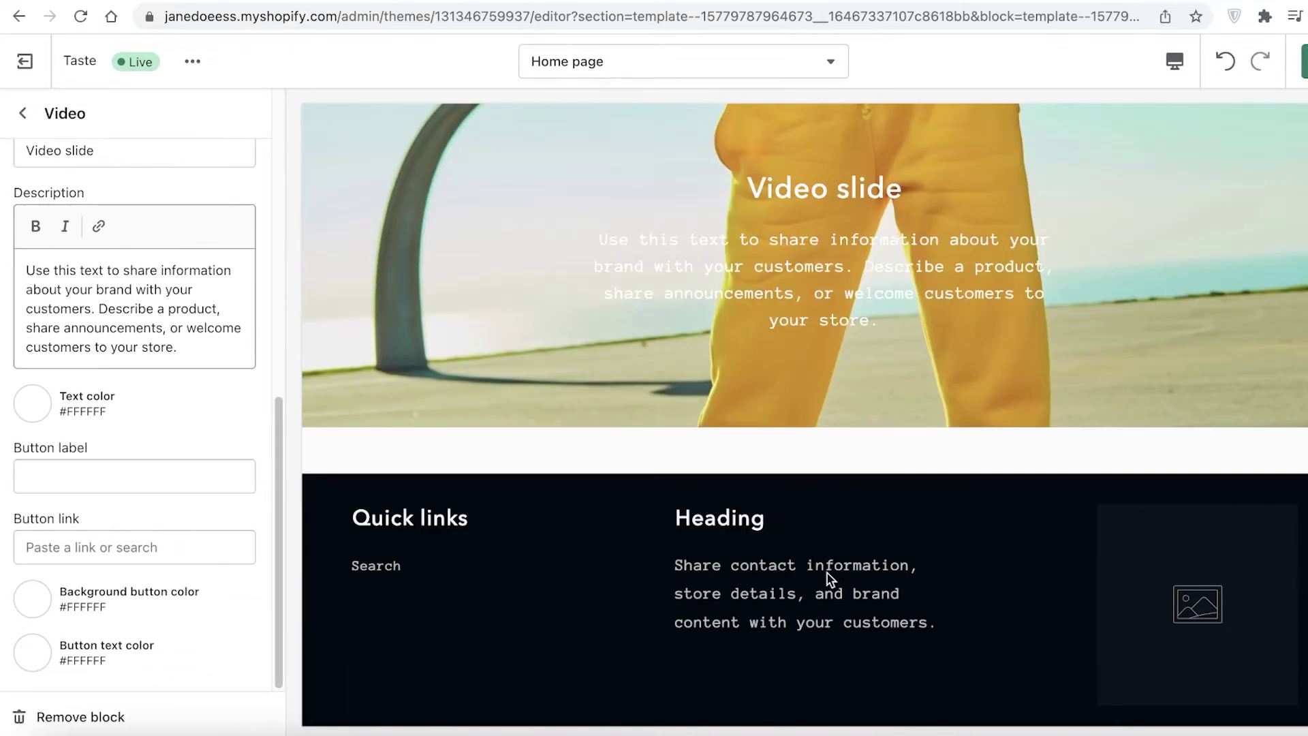
{"action": "scroll", "coordinate": [828, 578], "scroll_direction": "up", "scroll_amount": 10}
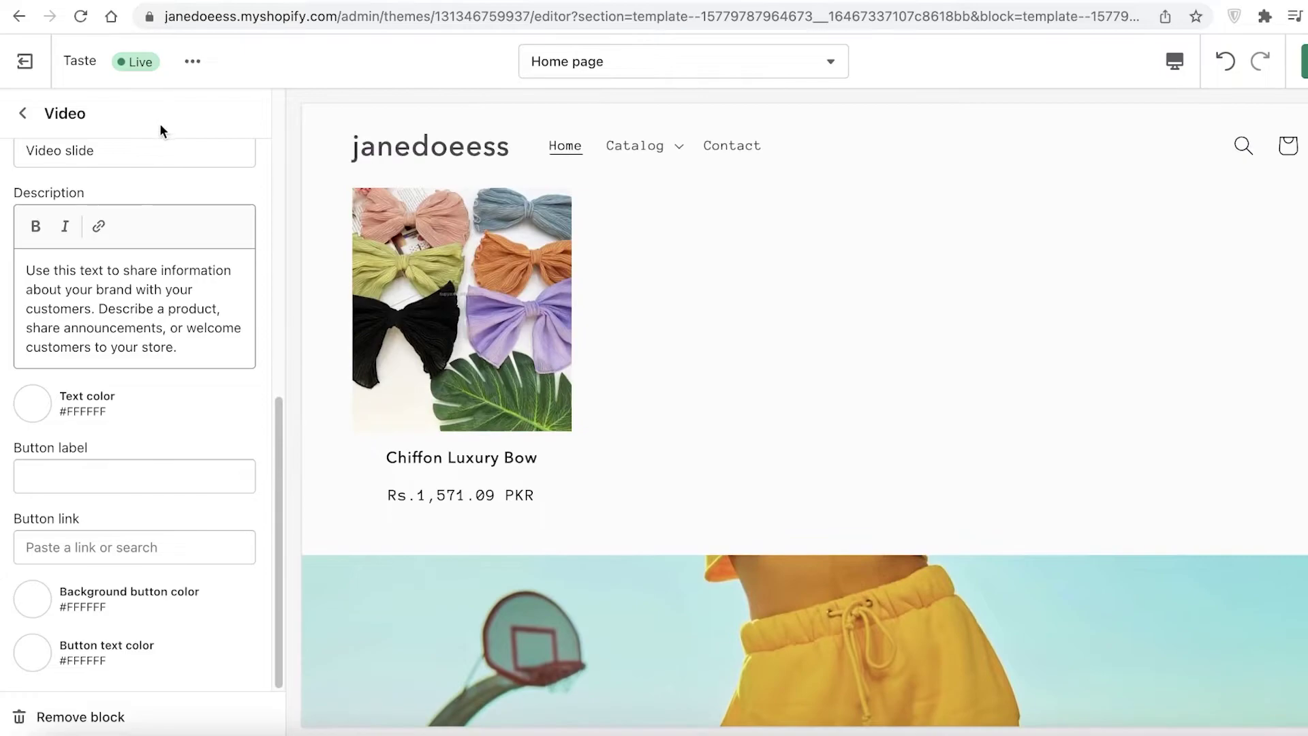
{"action": "scroll", "coordinate": [115, 443], "scroll_direction": "up", "scroll_amount": 1}
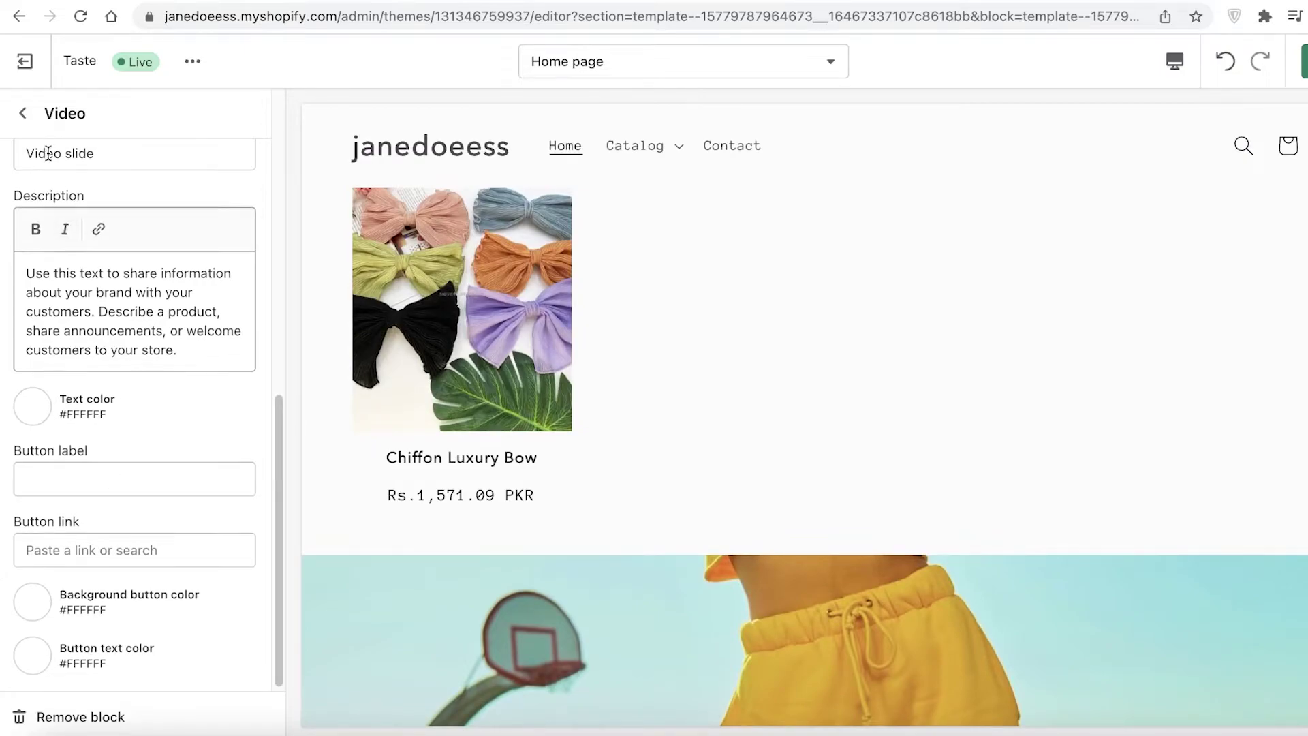
{"action": "left_click", "coordinate": [27, 123]}
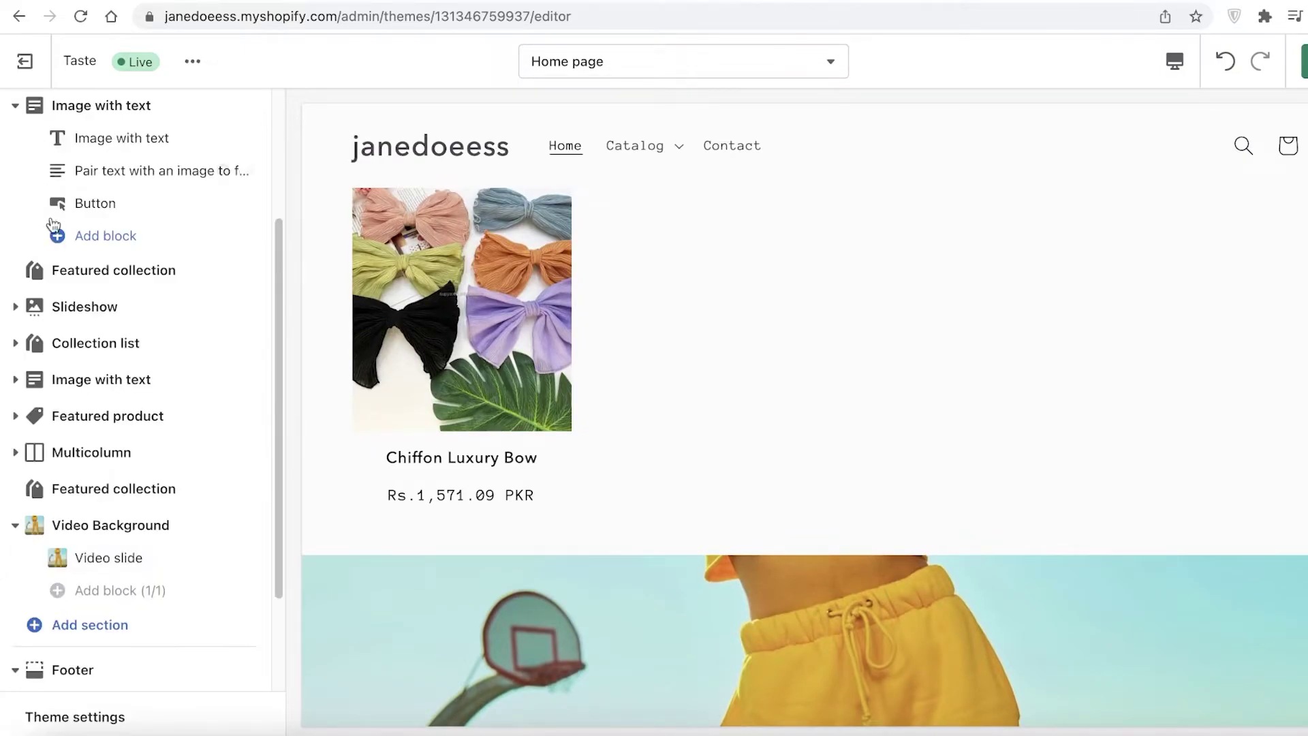
Add a Video section below Video Background on the home page and save the theme changes
{"action": "left_click", "coordinate": [68, 626]}
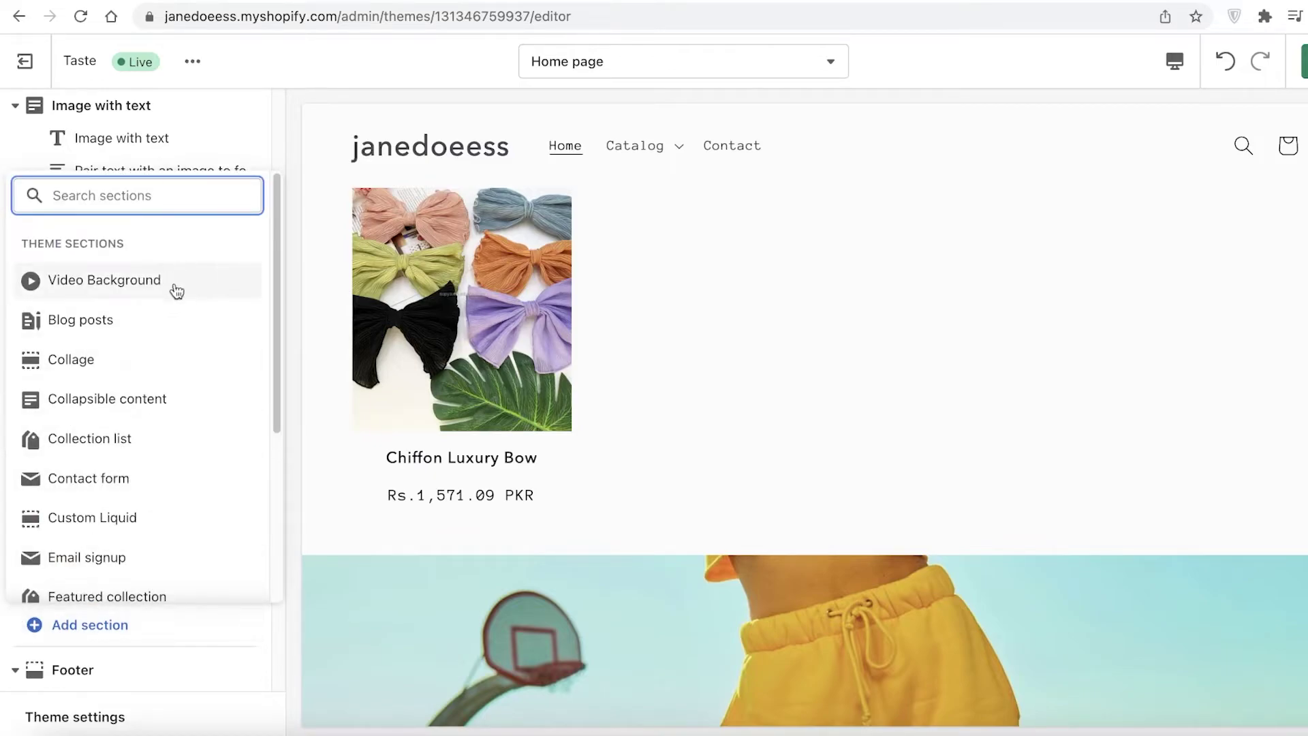
{"action": "scroll", "coordinate": [174, 300], "scroll_direction": "down", "scroll_amount": 3}
{"action": "left_click", "coordinate": [54, 488]}
{"action": "scroll", "coordinate": [199, 398], "scroll_direction": "down", "scroll_amount": 1}
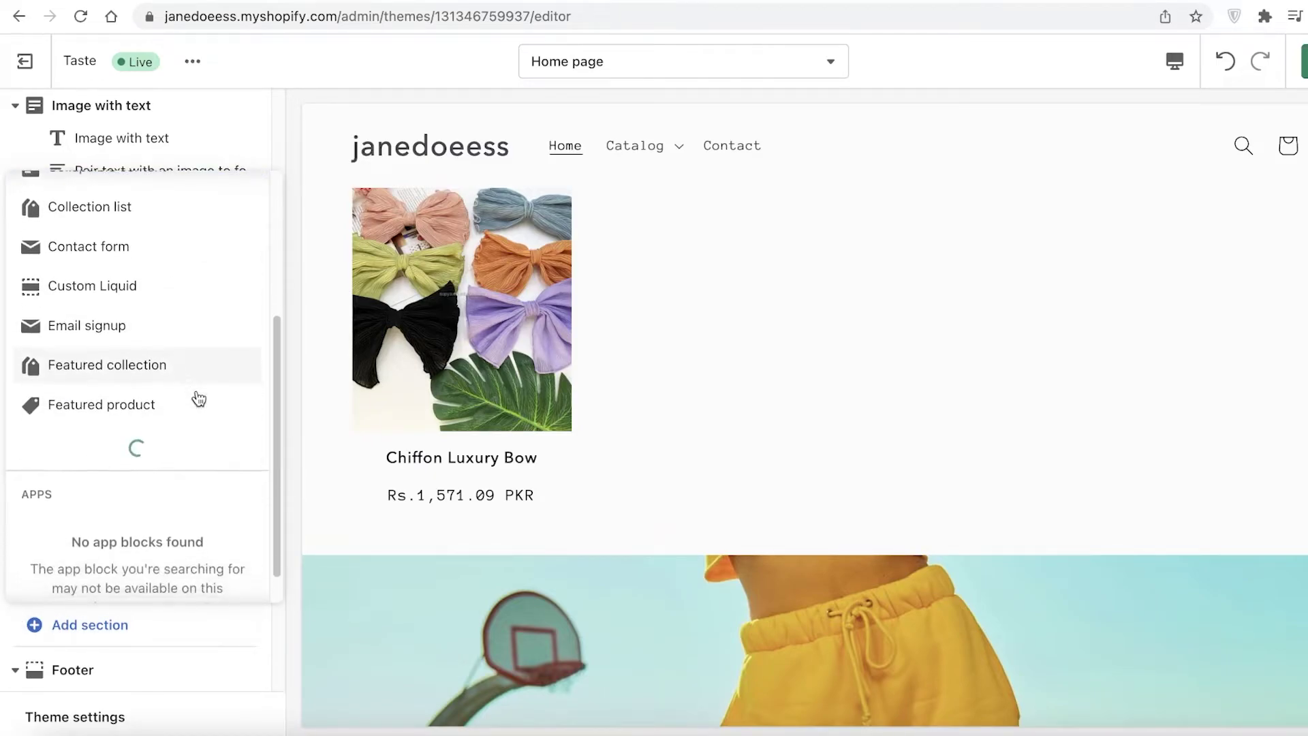
{"action": "scroll", "coordinate": [196, 400], "scroll_direction": "down", "scroll_amount": 1}
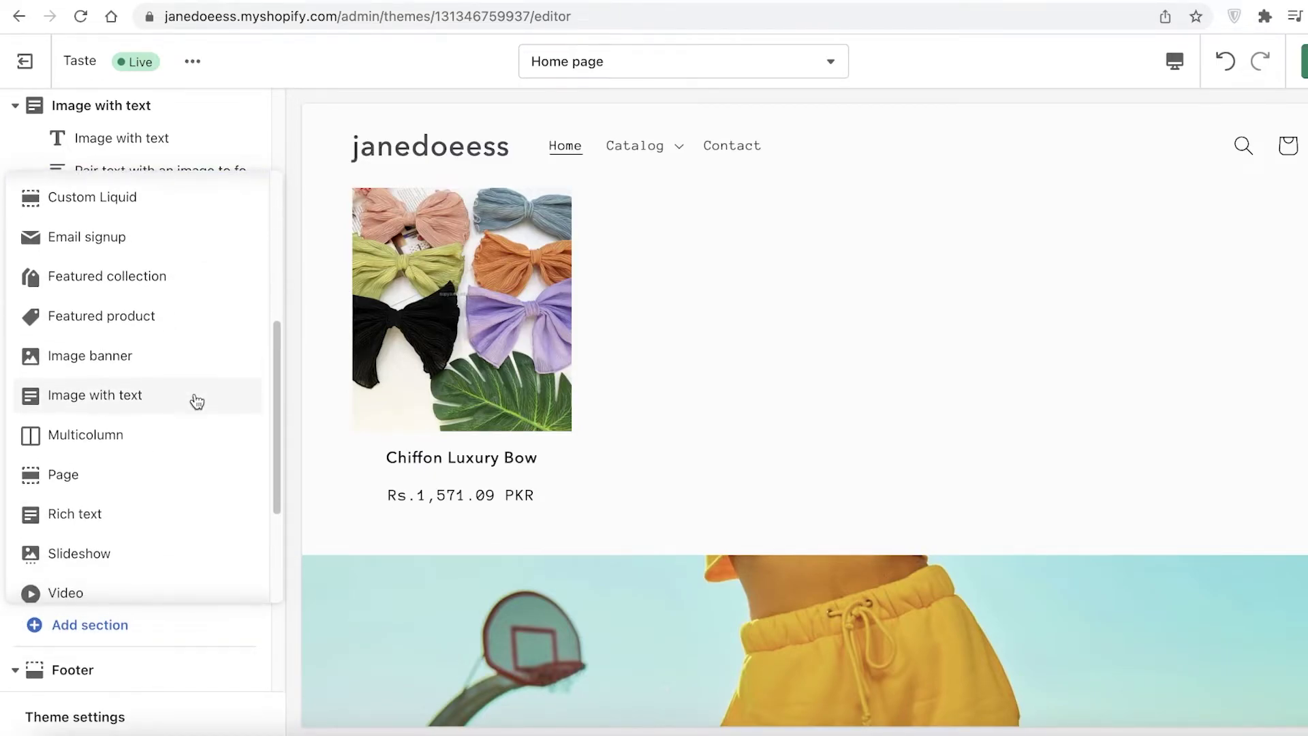
{"action": "scroll", "coordinate": [196, 400], "scroll_direction": "down", "scroll_amount": 3}
{"action": "left_click", "coordinate": [105, 413]}
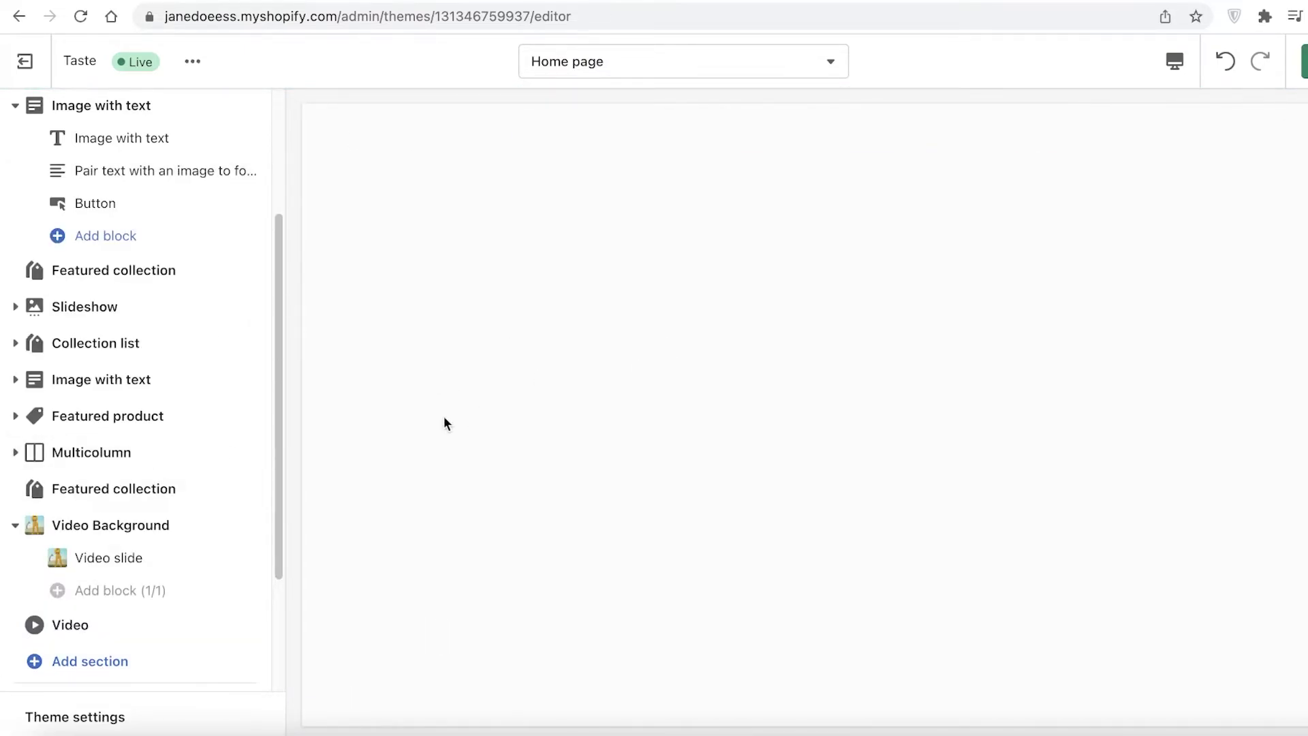
{"action": "scroll", "coordinate": [115, 683], "scroll_direction": "down", "scroll_amount": 3}
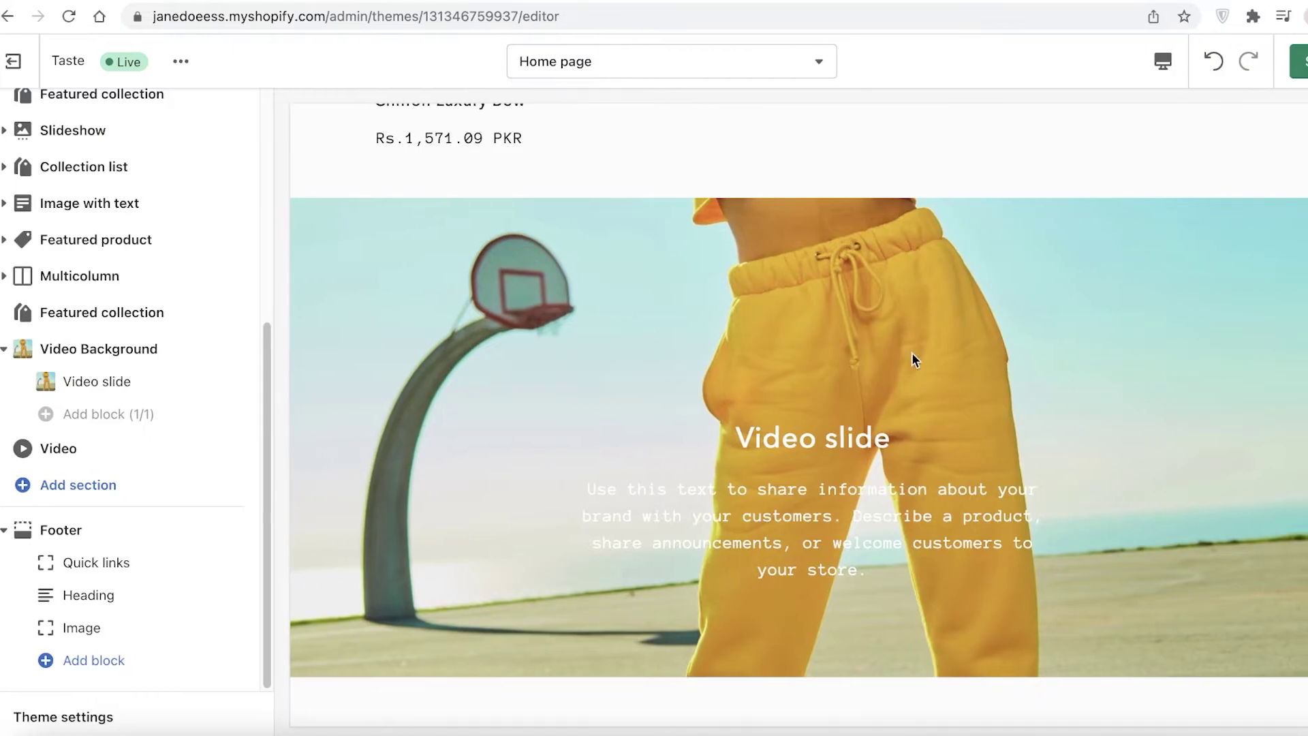
{"action": "left_click", "coordinate": [1307, 73]}
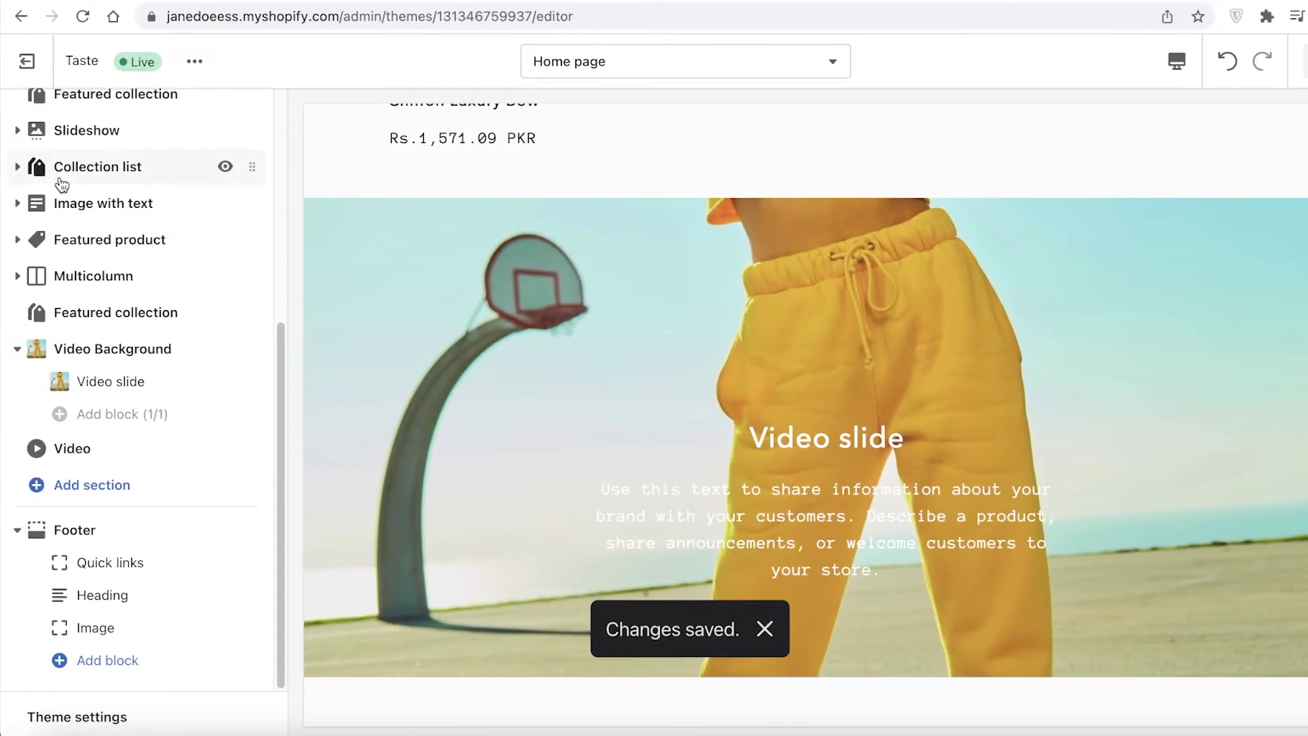
Exit the theme editor to the store's Themes page and look over the themes listed there
{"action": "left_click", "coordinate": [26, 61]}
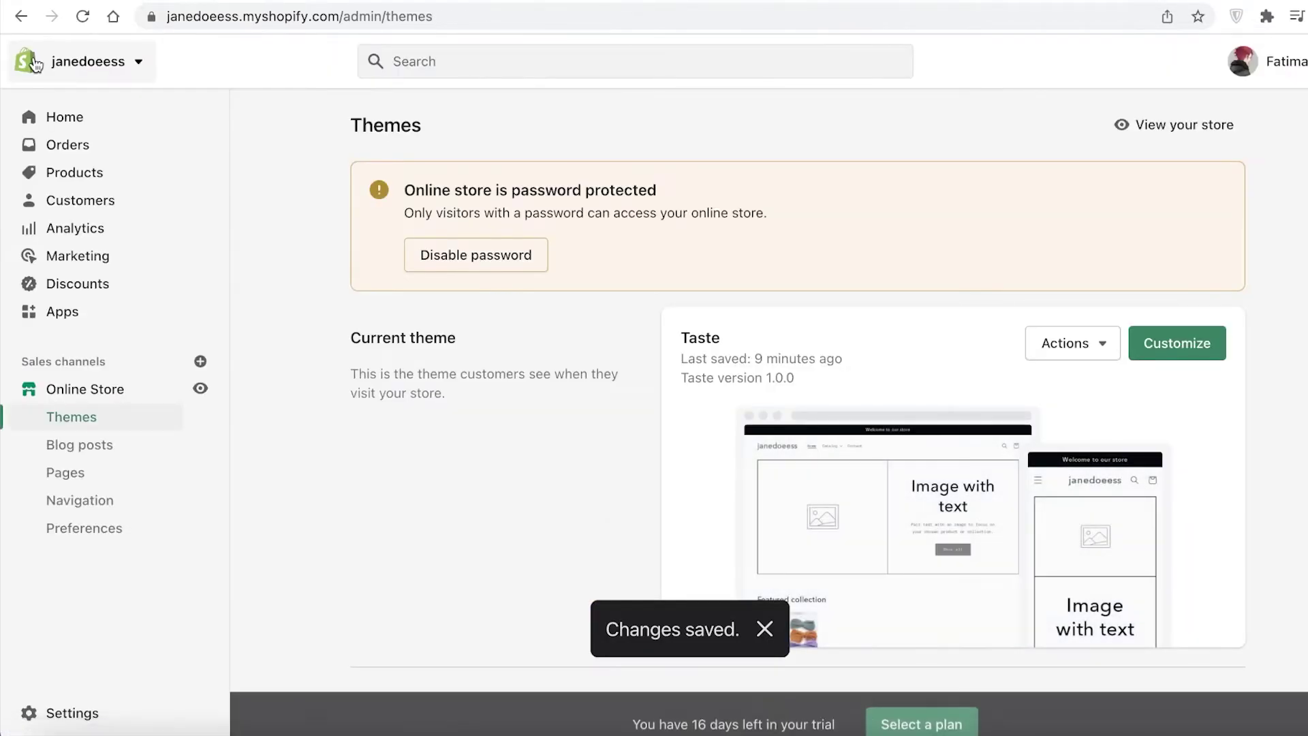
{"action": "scroll", "coordinate": [766, 525], "scroll_direction": "down", "scroll_amount": 5}
{"action": "scroll", "coordinate": [766, 520], "scroll_direction": "down", "scroll_amount": 1}
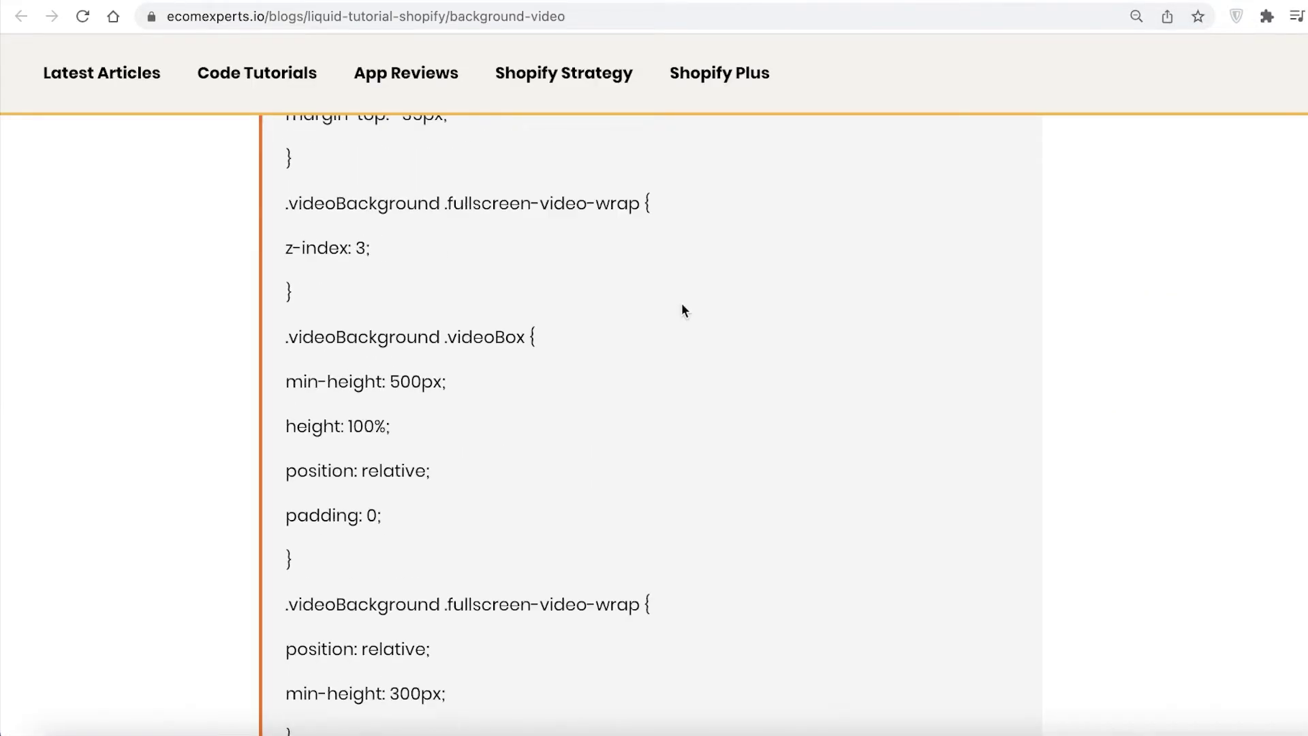
Switch to the ecomexperts.io background video article and examine its section code from the CSS rules back up to the Liquid video block markup
{"action": "scroll", "coordinate": [681, 303], "scroll_direction": "up", "scroll_amount": 10}
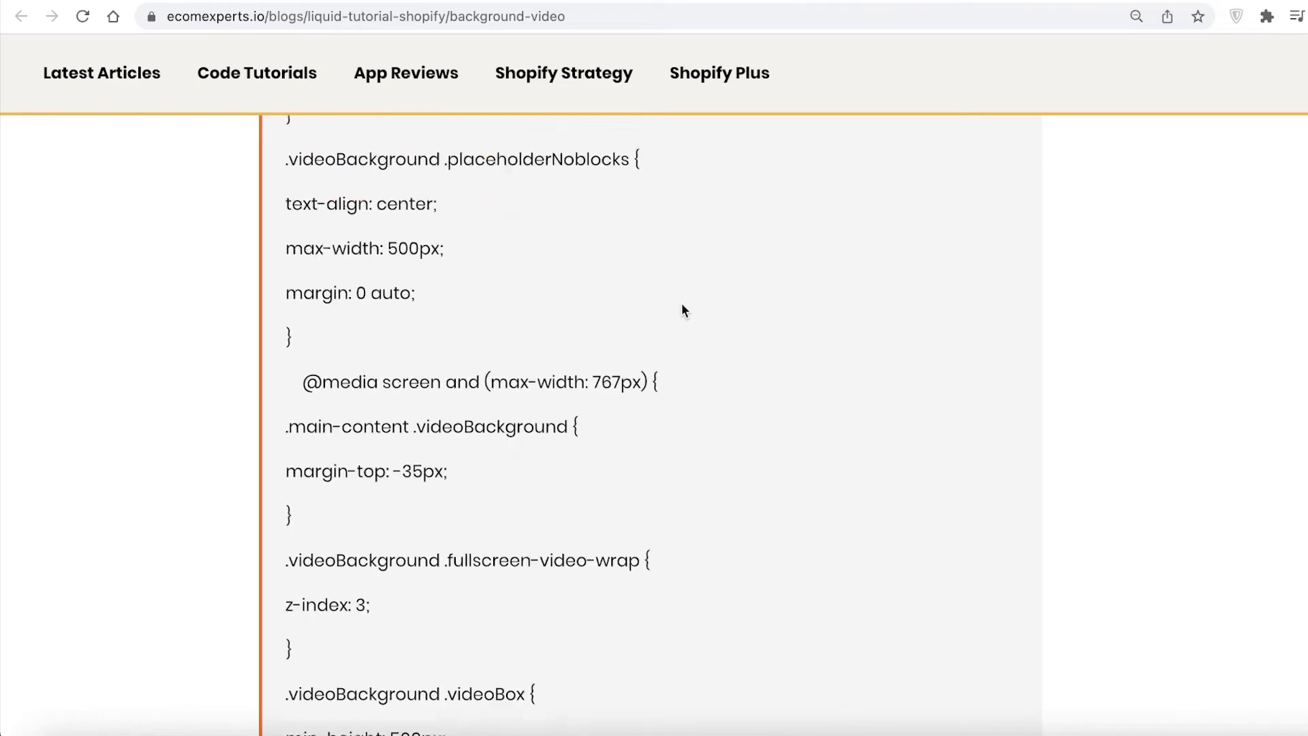
{"action": "scroll", "coordinate": [683, 310], "scroll_direction": "up", "scroll_amount": 15}
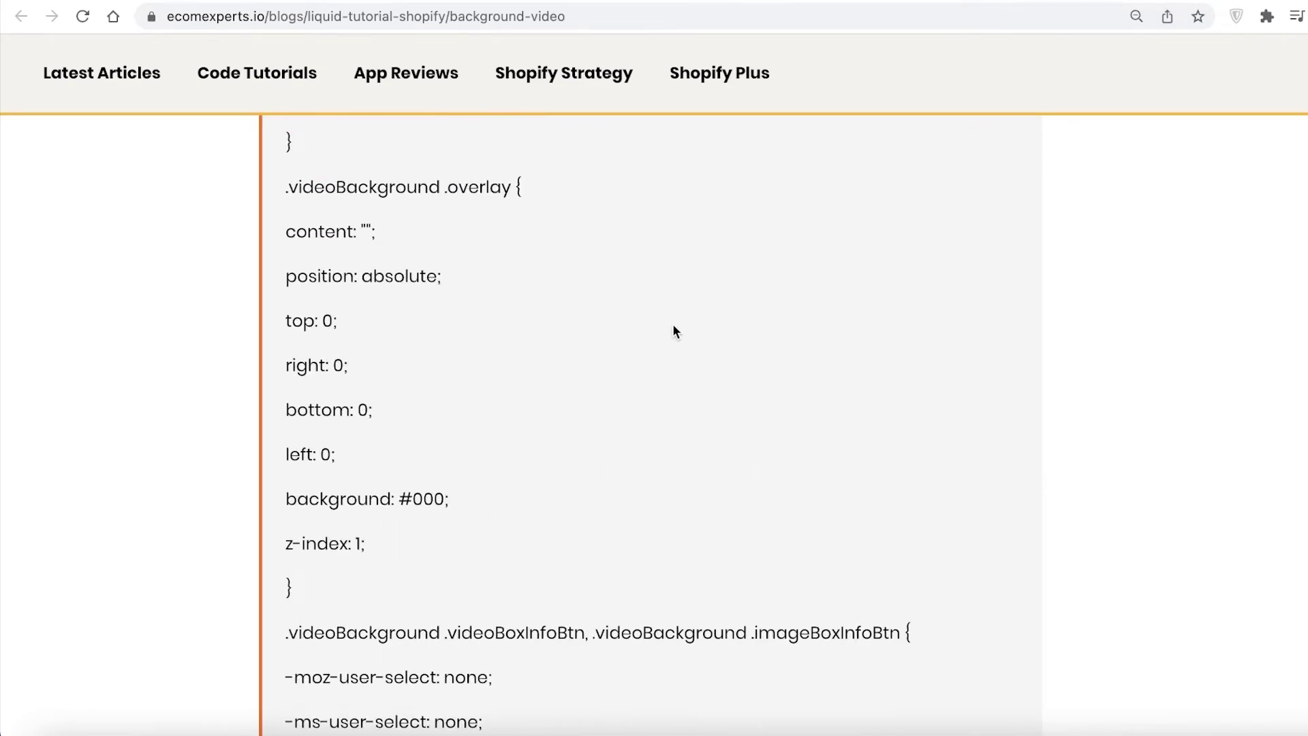
{"action": "scroll", "coordinate": [673, 327], "scroll_direction": "up", "scroll_amount": 15}
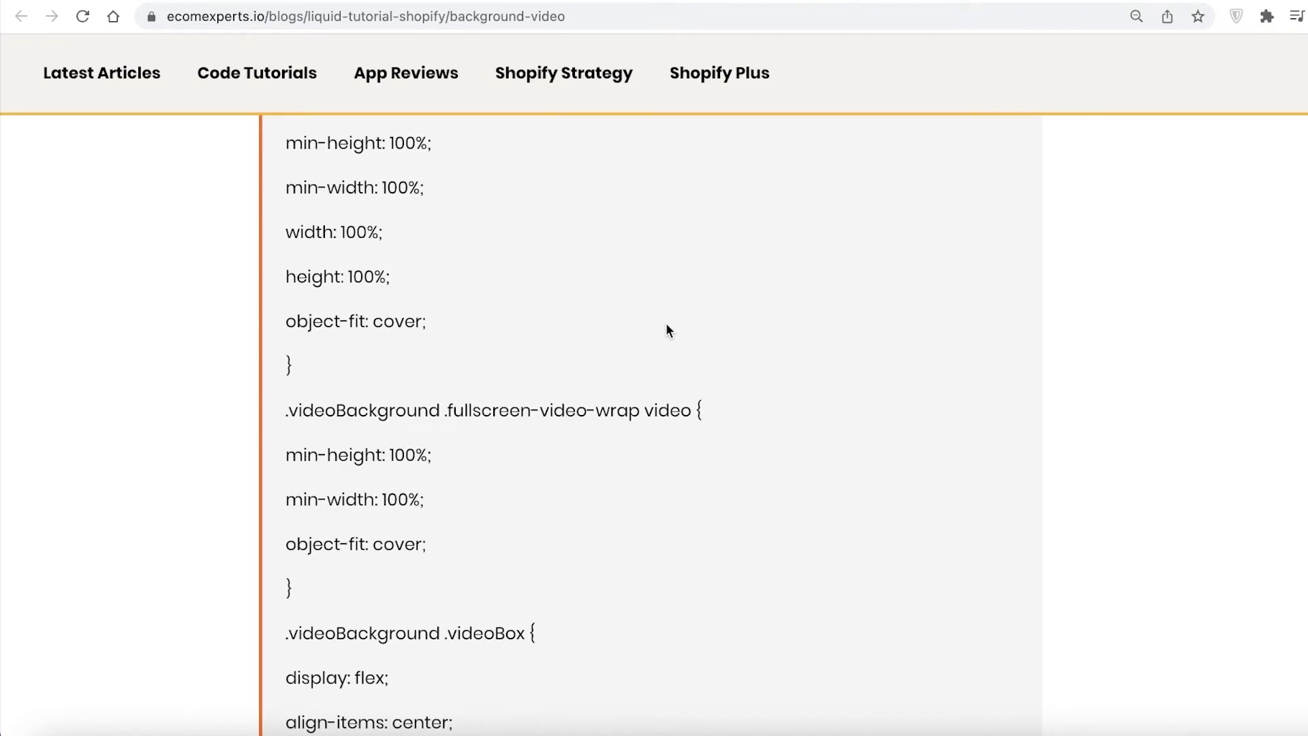
{"action": "scroll", "coordinate": [662, 327], "scroll_direction": "down", "scroll_amount": 1}
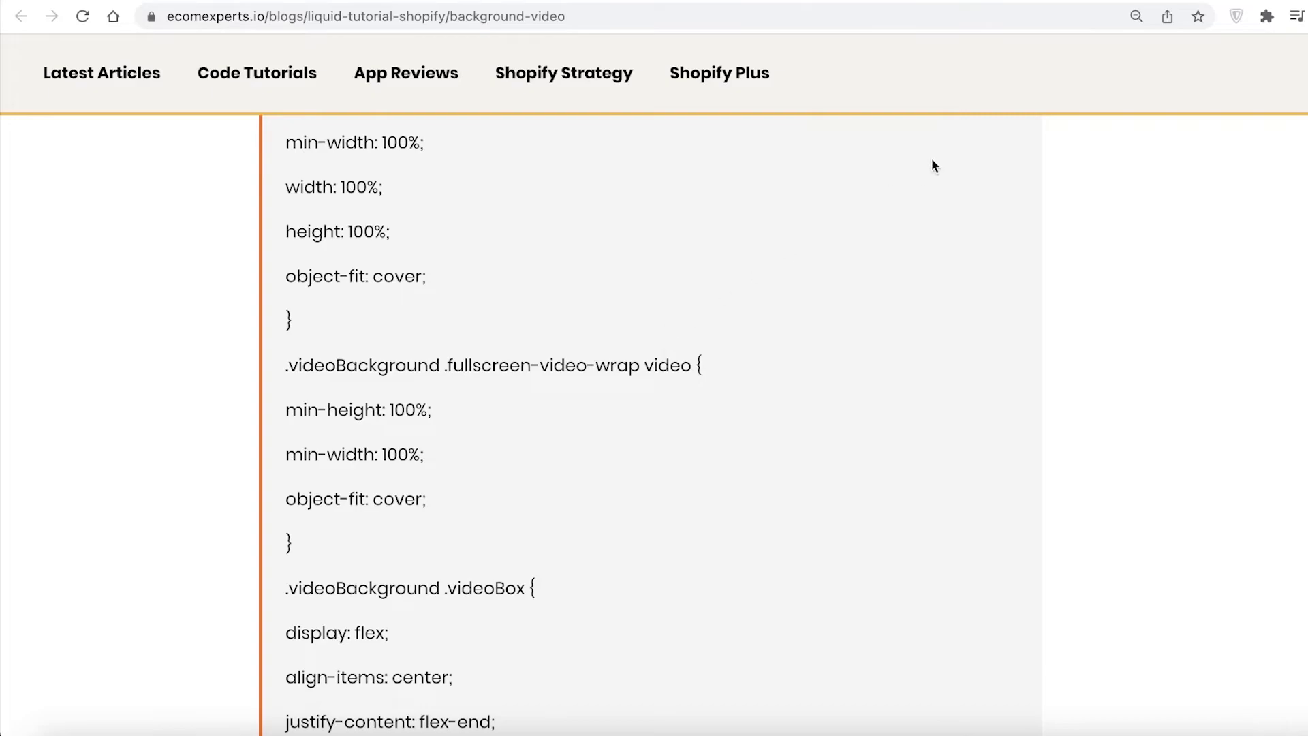
{"action": "scroll", "coordinate": [694, 337], "scroll_direction": "up", "scroll_amount": 15}
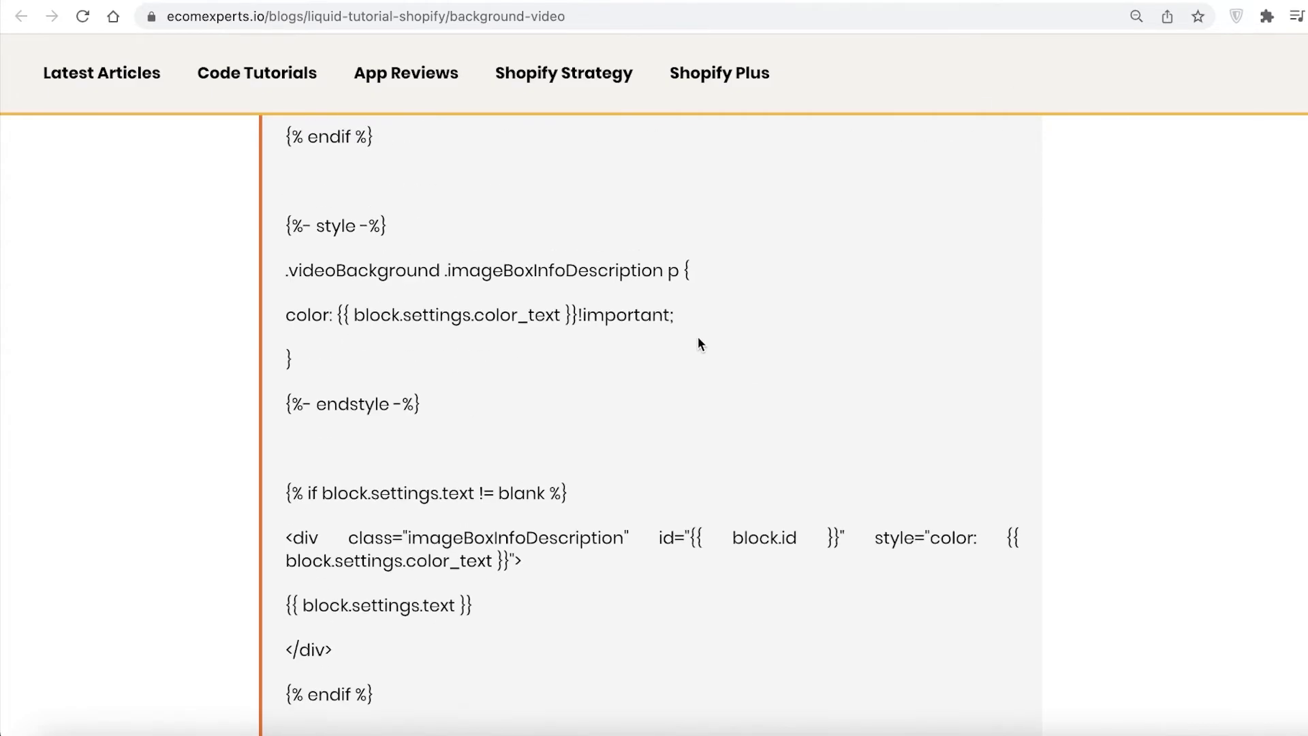
{"action": "scroll", "coordinate": [700, 341], "scroll_direction": "up", "scroll_amount": 12}
{"action": "scroll", "coordinate": [693, 367], "scroll_direction": "down", "scroll_amount": 5}
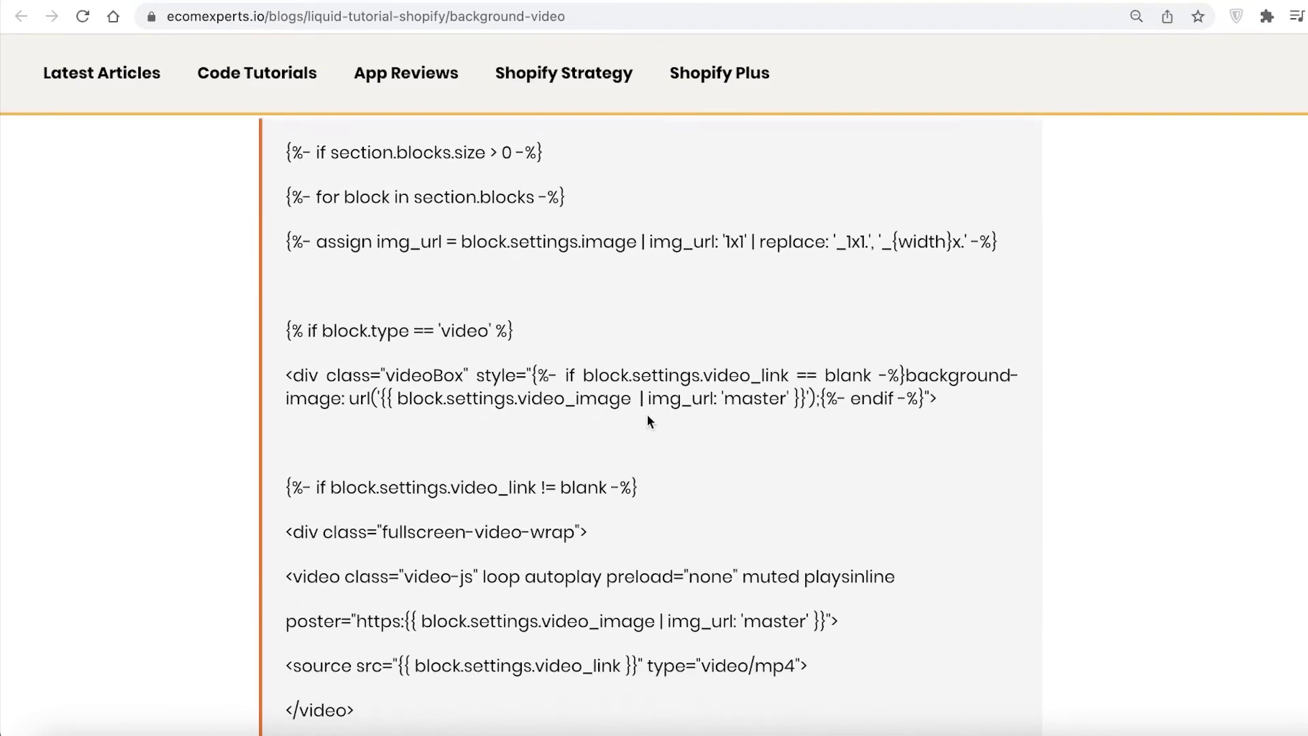
{"action": "scroll", "coordinate": [660, 414], "scroll_direction": "up", "scroll_amount": 5}
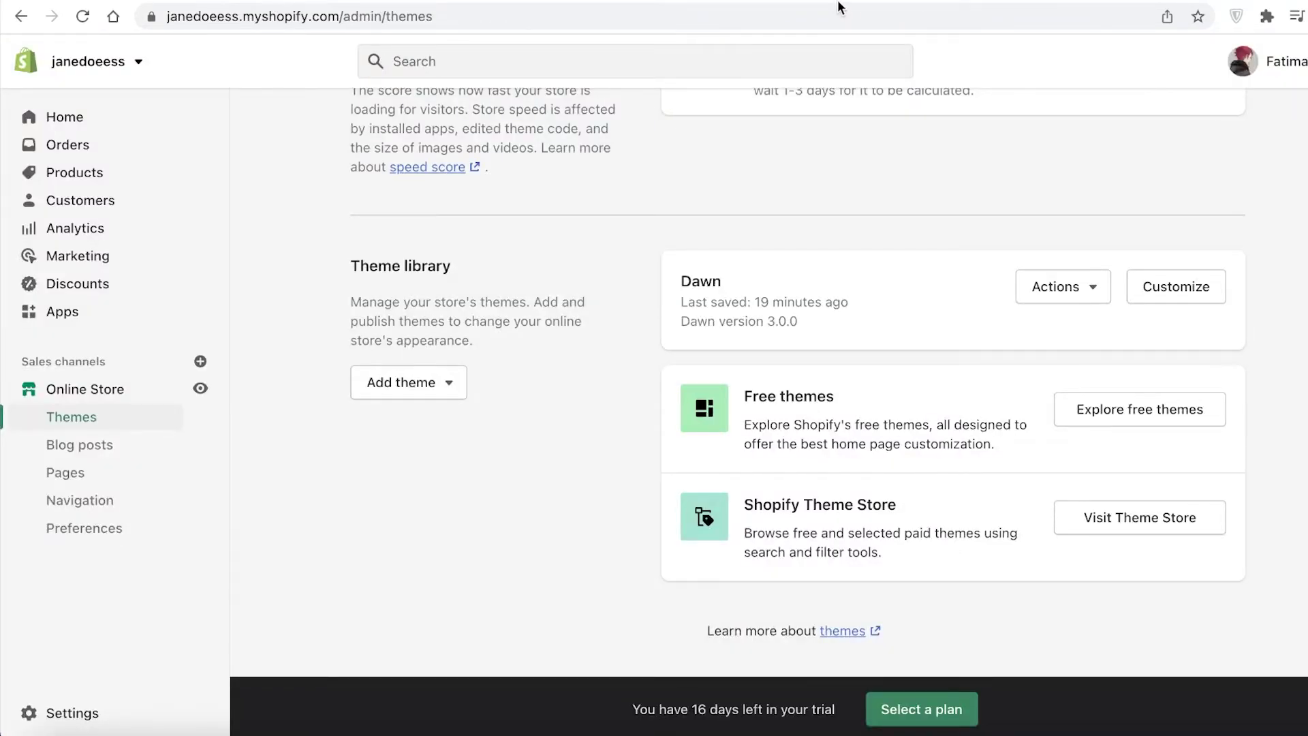
{"action": "scroll", "coordinate": [571, 225], "scroll_direction": "up", "scroll_amount": 3}
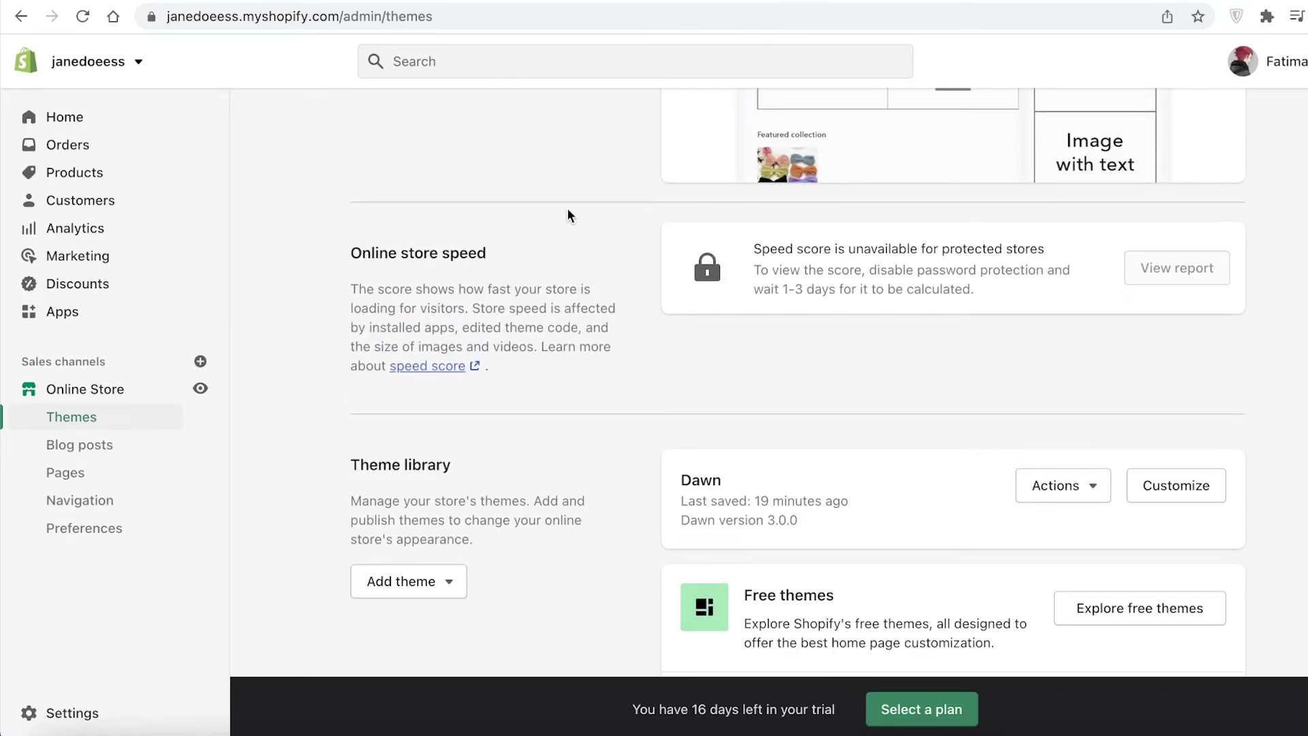
{"action": "scroll", "coordinate": [568, 215], "scroll_direction": "up", "scroll_amount": 1}
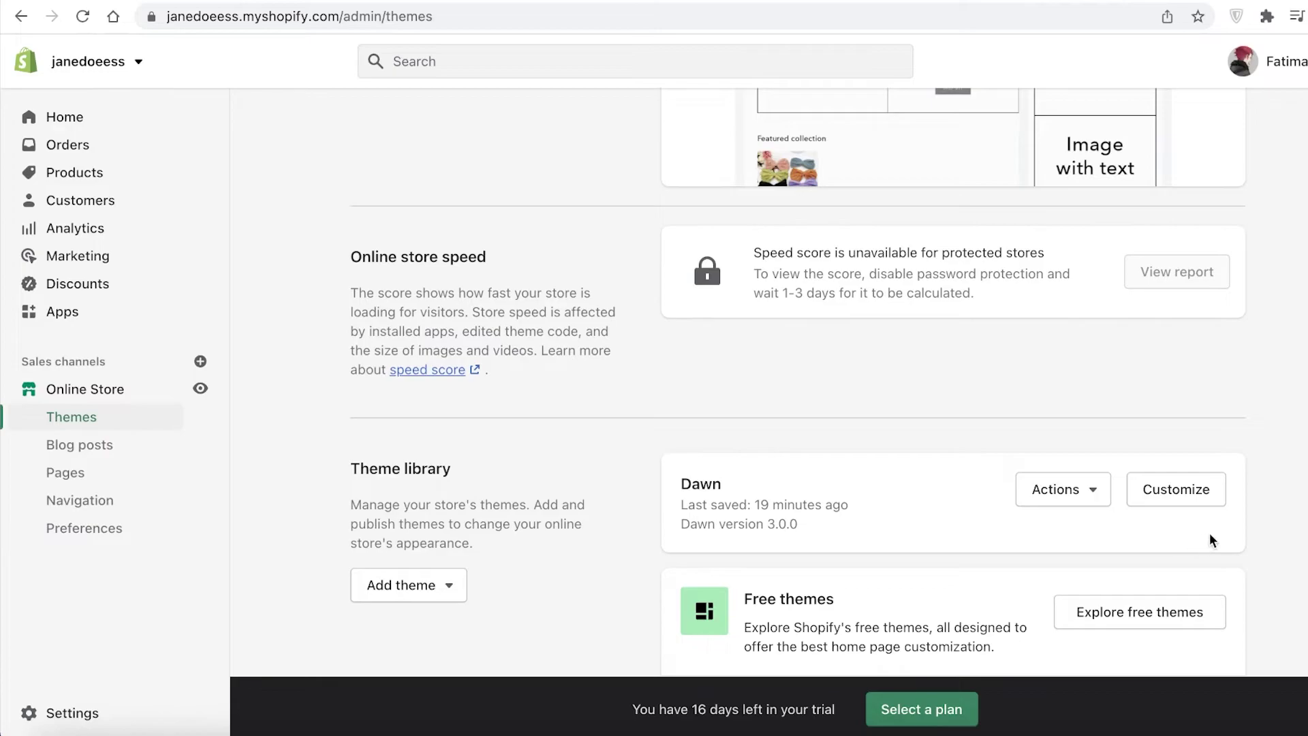
{"action": "scroll", "coordinate": [1196, 375], "scroll_direction": "down", "scroll_amount": 3}
{"action": "scroll", "coordinate": [1196, 374], "scroll_direction": "up", "scroll_amount": 6}
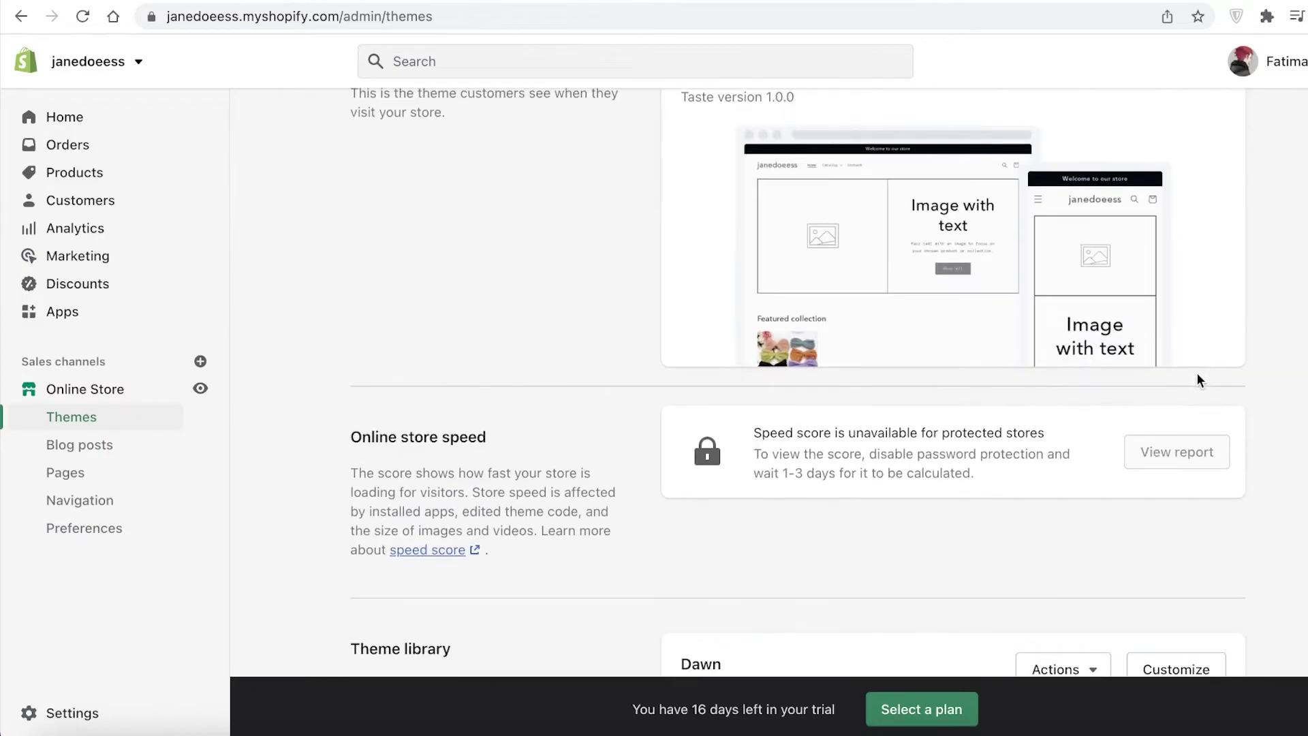